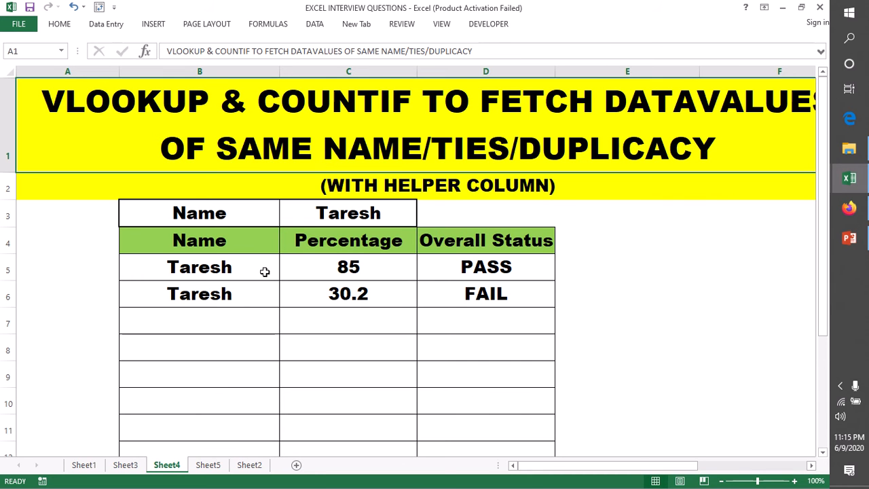
- Examine the result rows on Sheet4 that are returned for the selected name, with their percentages and overall statuses
{"action": "left_click", "coordinate": [205, 269]}
{"action": "left_click_drag", "start_coordinate": [201, 268], "coordinate": [204, 291]}
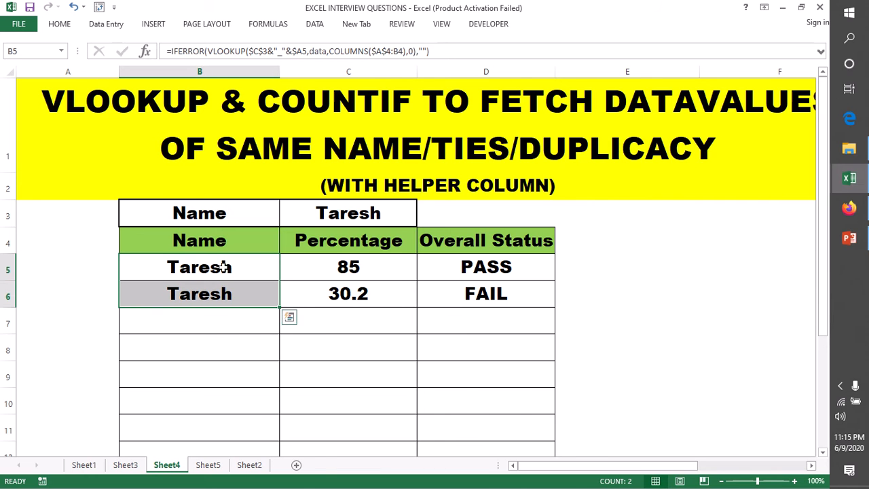
{"action": "left_click", "coordinate": [249, 272]}
{"action": "left_click_drag", "start_coordinate": [326, 274], "coordinate": [510, 344]}
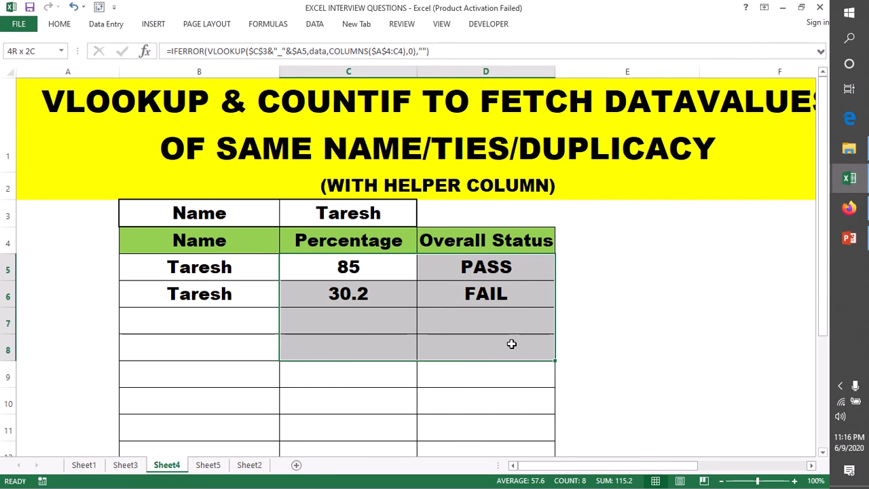
{"action": "left_click", "coordinate": [186, 270]}
{"action": "left_click_drag", "start_coordinate": [185, 271], "coordinate": [206, 354]}
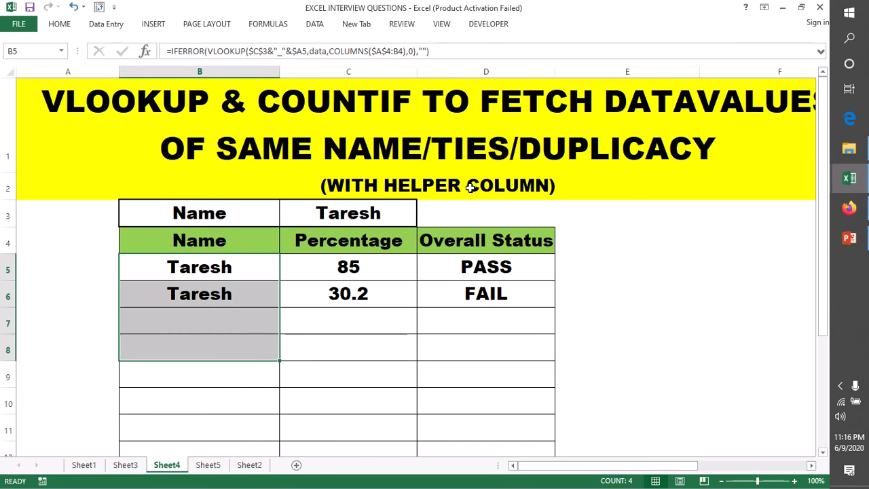
{"action": "left_click", "coordinate": [609, 137]}
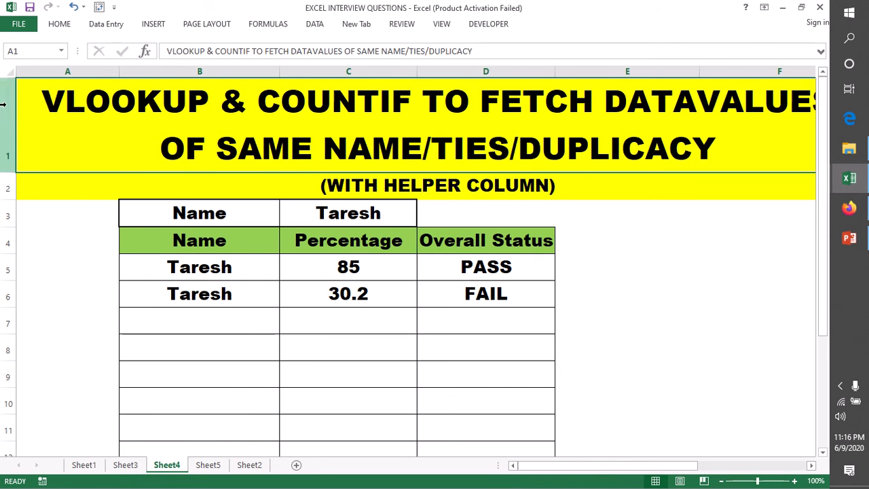
{"action": "left_click_drag", "start_coordinate": [178, 271], "coordinate": [191, 297]}
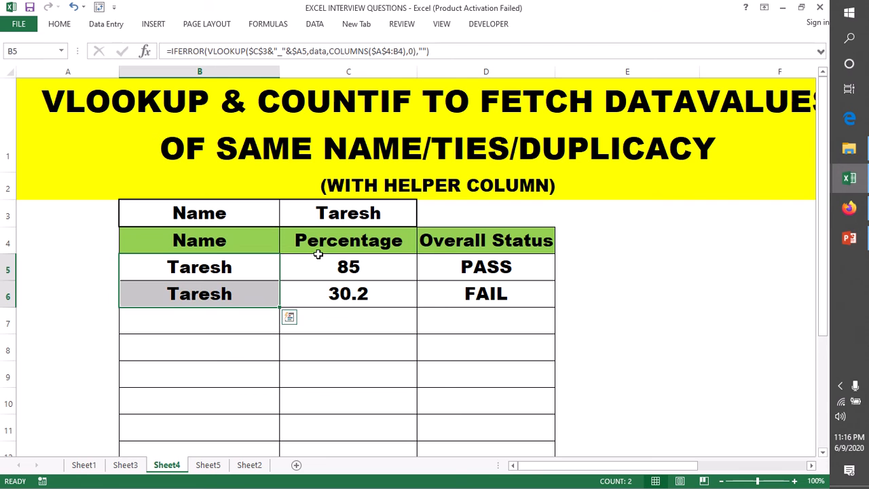
- Choose another duplicated name in cell C3 of Sheet4 and check its returned percentage and overall status rows
{"action": "left_click", "coordinate": [320, 223]}
{"action": "left_click", "coordinate": [423, 222]}
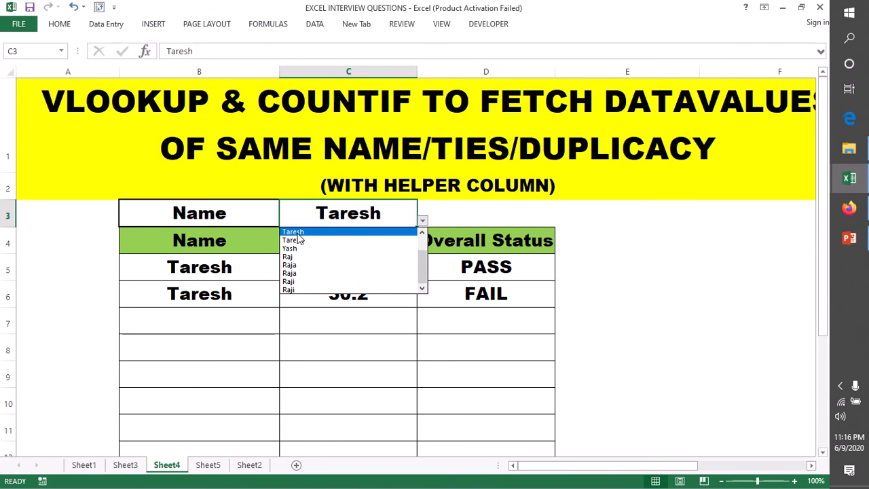
{"action": "left_click", "coordinate": [299, 281]}
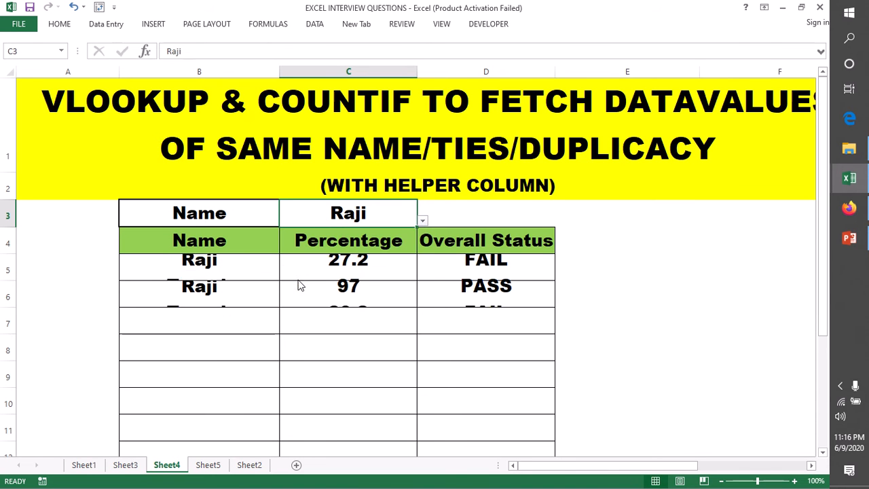
{"action": "left_click", "coordinate": [616, 273]}
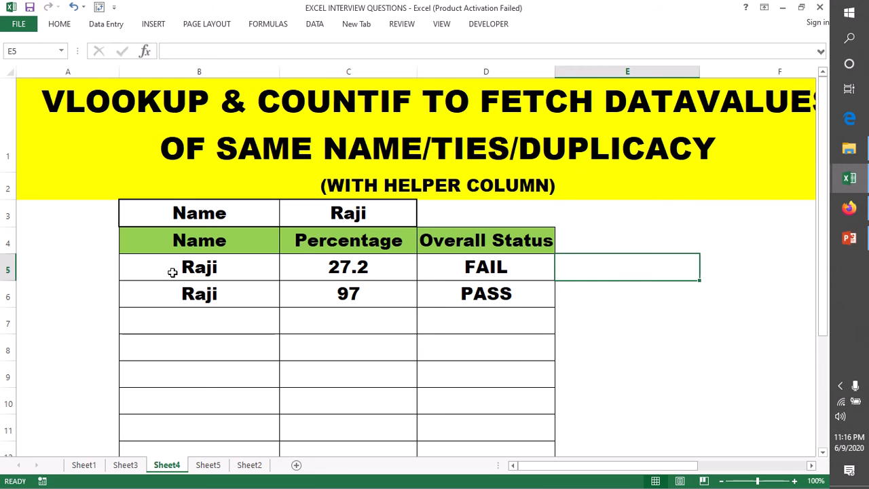
{"action": "left_click_drag", "start_coordinate": [171, 272], "coordinate": [477, 274]}
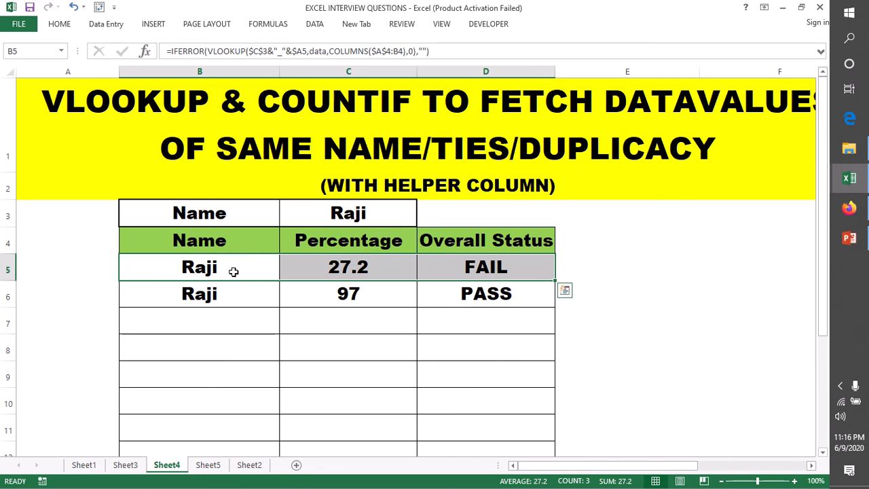
{"action": "left_click_drag", "start_coordinate": [235, 271], "coordinate": [239, 305]}
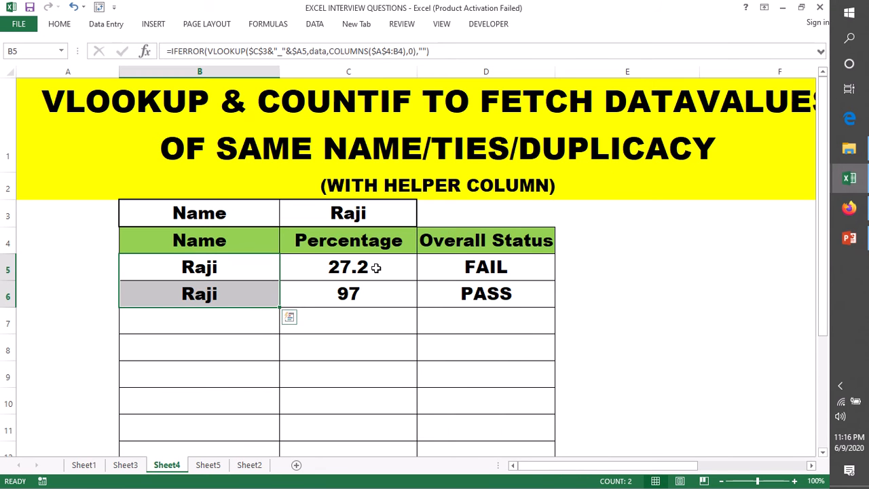
{"action": "left_click_drag", "start_coordinate": [376, 269], "coordinate": [506, 291]}
- Pick a third duplicated name for the lookup in C3 and review the rows it returns
{"action": "left_click", "coordinate": [400, 217]}
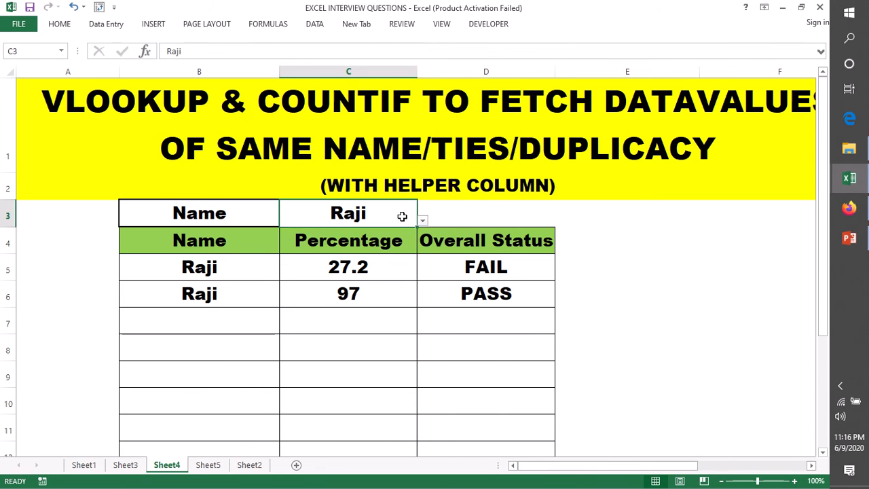
{"action": "left_click", "coordinate": [421, 222]}
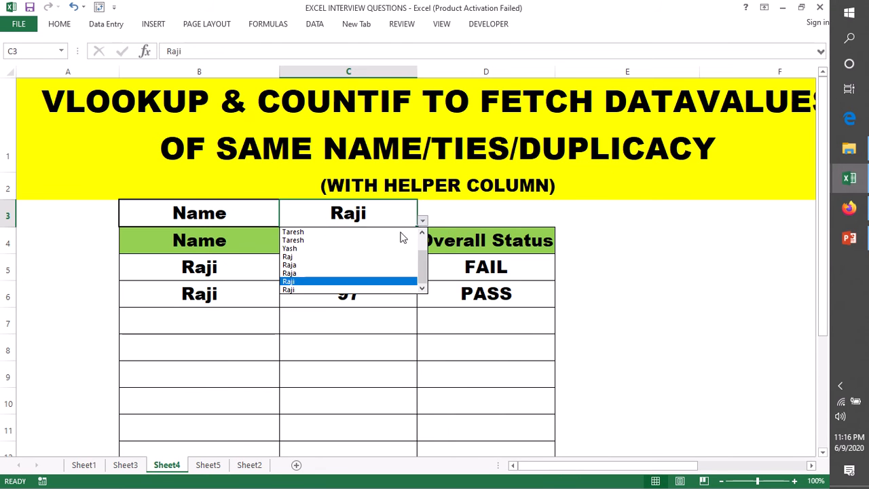
{"action": "left_click", "coordinate": [291, 271]}
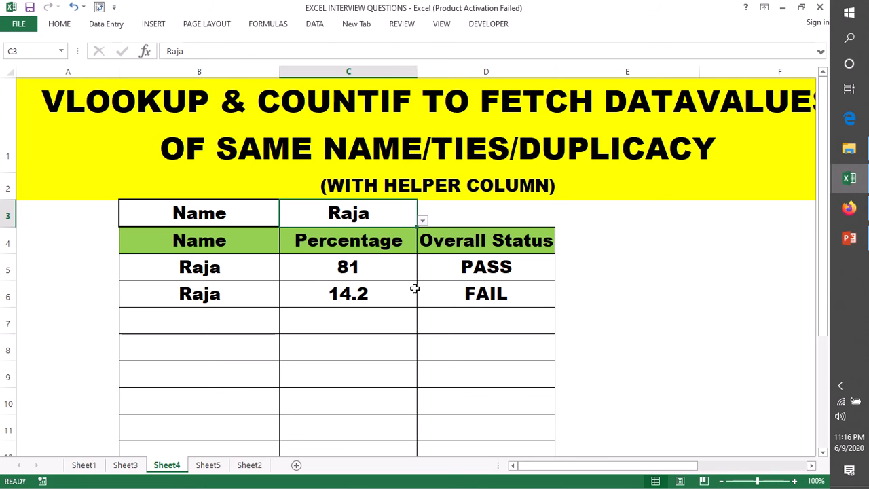
{"action": "left_click", "coordinate": [393, 294]}
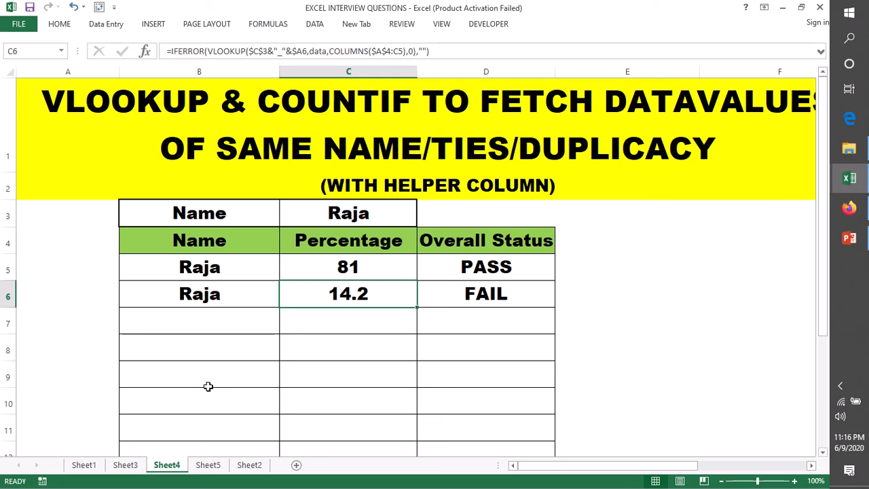
{"action": "left_click", "coordinate": [244, 338]}
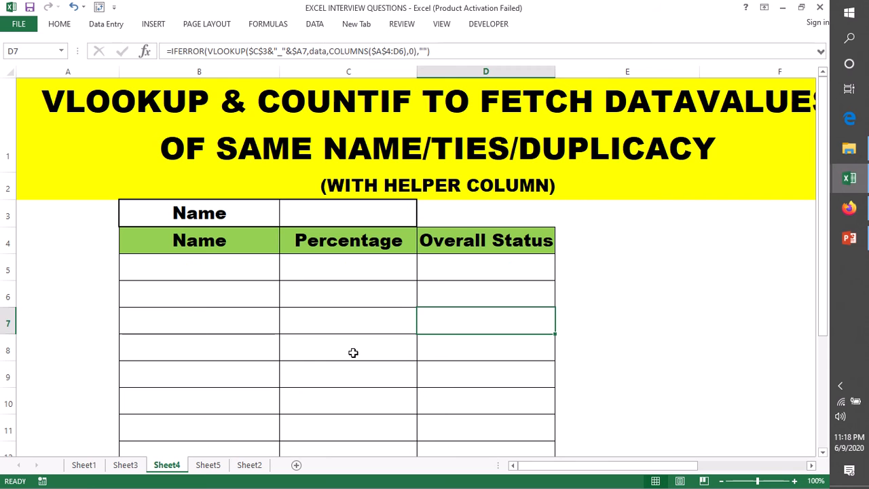
- Switch from the result layout on Sheet4 to Sheet5 and look over its source data table
{"action": "left_click", "coordinate": [352, 206]}
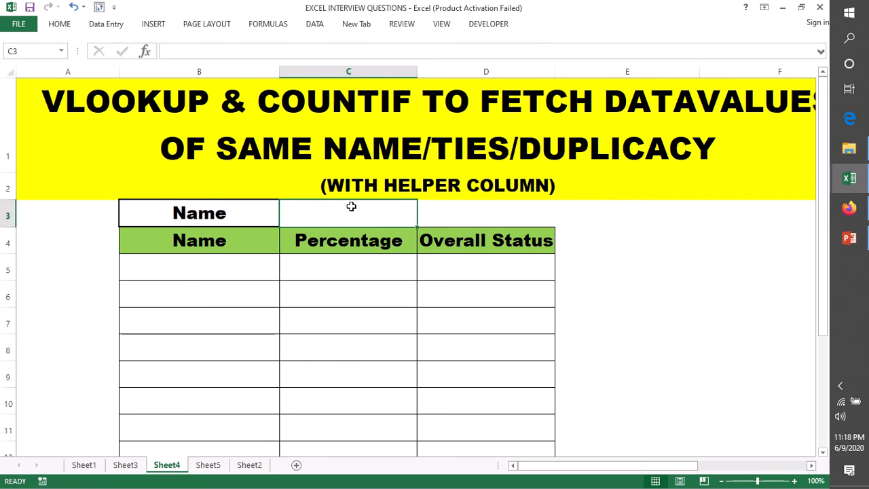
{"action": "left_click_drag", "start_coordinate": [181, 269], "coordinate": [468, 329]}
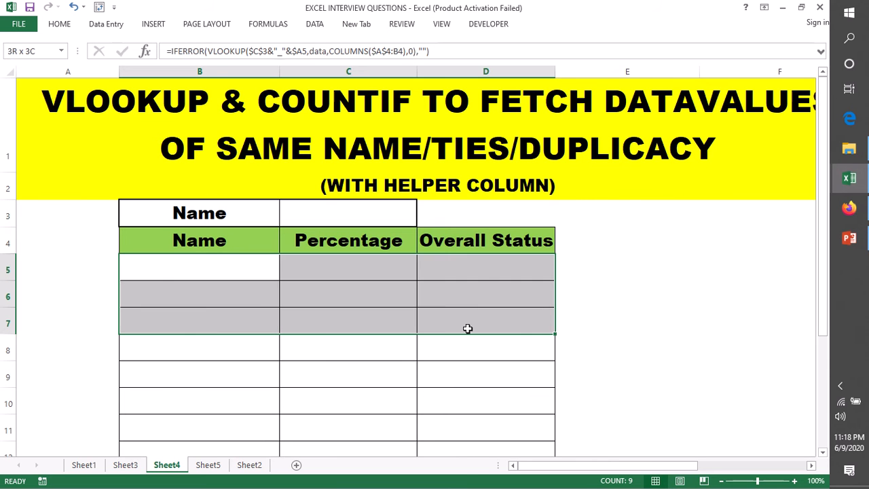
{"action": "left_click", "coordinate": [213, 468]}
{"action": "left_click", "coordinate": [742, 272]}
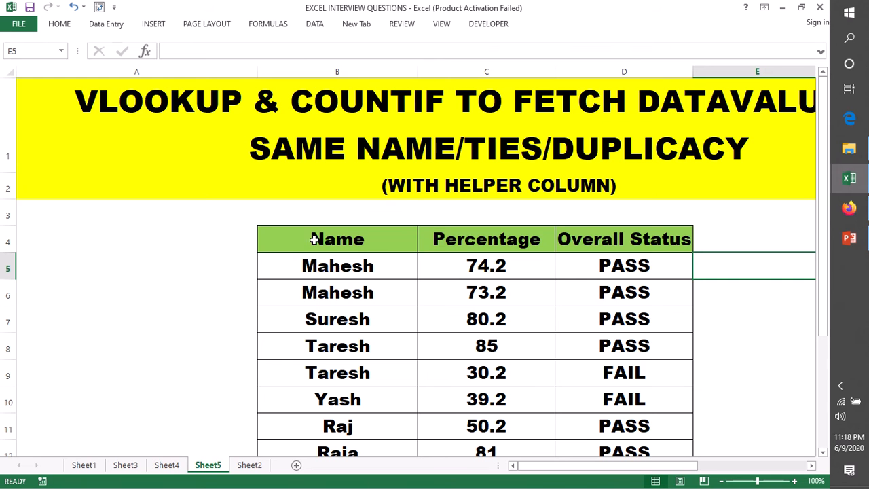
{"action": "left_click_drag", "start_coordinate": [312, 237], "coordinate": [582, 309]}
{"action": "left_click", "coordinate": [765, 341]}
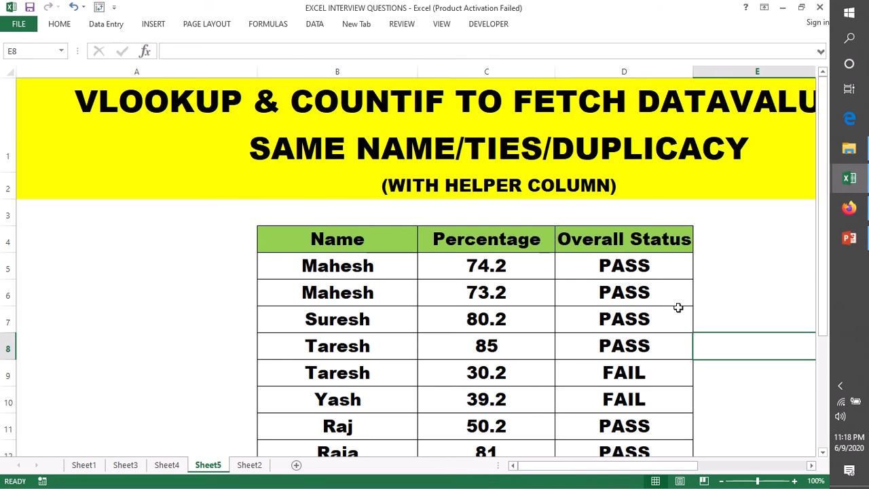
- Inspect the repeated names in the Sheet5 table along with their Percentage and Overall Status values
{"action": "scroll", "coordinate": [677, 306], "scroll_direction": "down", "scroll_amount": 1}
{"action": "left_click_drag", "start_coordinate": [343, 362], "coordinate": [345, 388]}
{"action": "left_click_drag", "start_coordinate": [343, 307], "coordinate": [345, 334]}
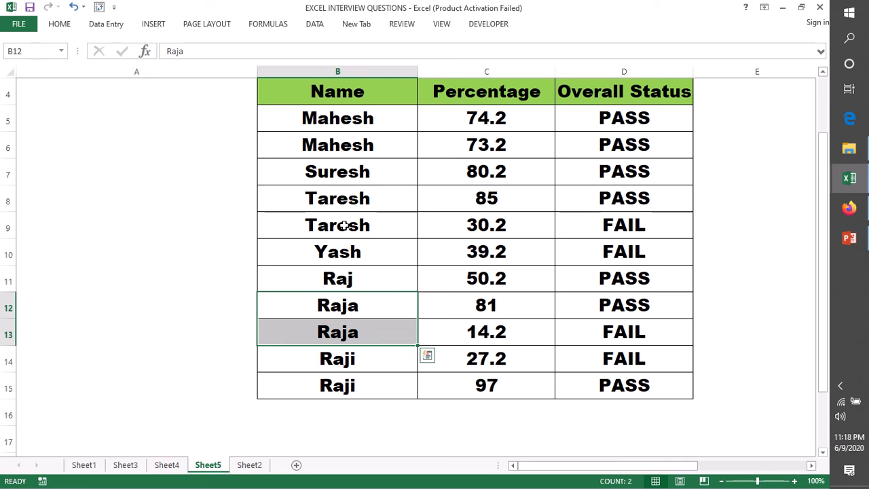
{"action": "left_click_drag", "start_coordinate": [340, 118], "coordinate": [358, 155]}
{"action": "left_click", "coordinate": [320, 118]}
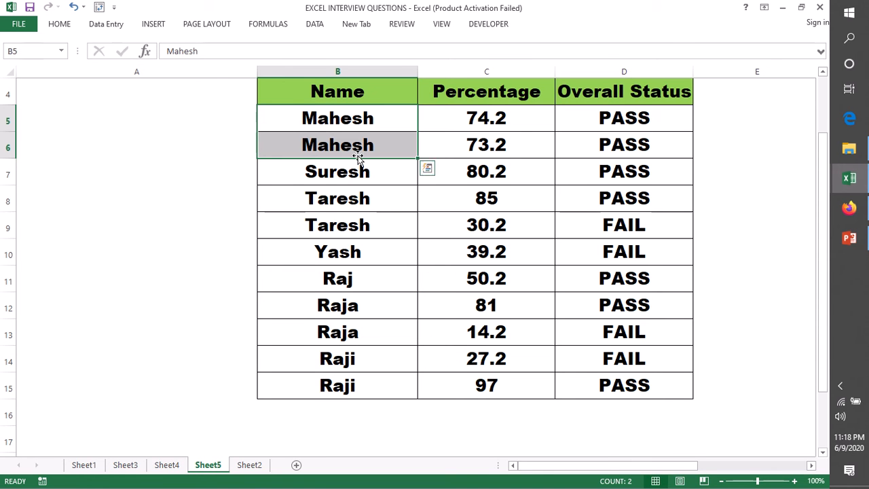
{"action": "left_click_drag", "start_coordinate": [487, 118], "coordinate": [643, 388]}
{"action": "left_click", "coordinate": [757, 259]}
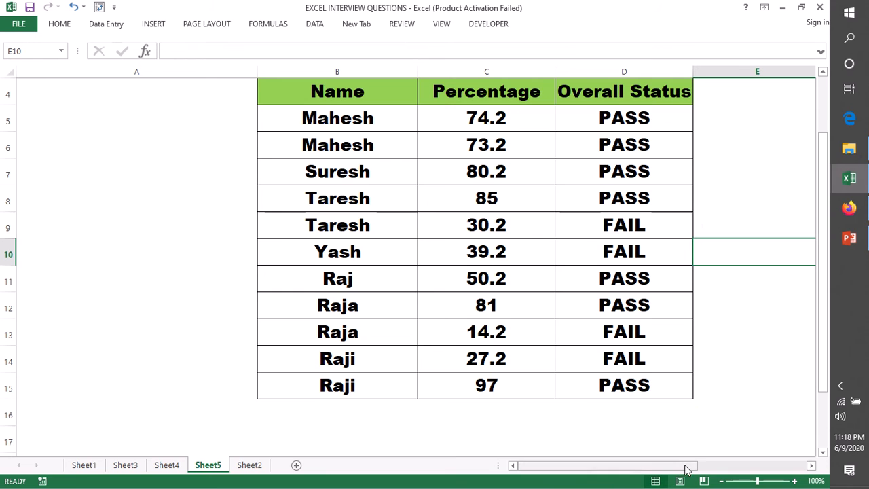
{"action": "scroll", "coordinate": [224, 277], "scroll_direction": "up", "scroll_amount": 1}
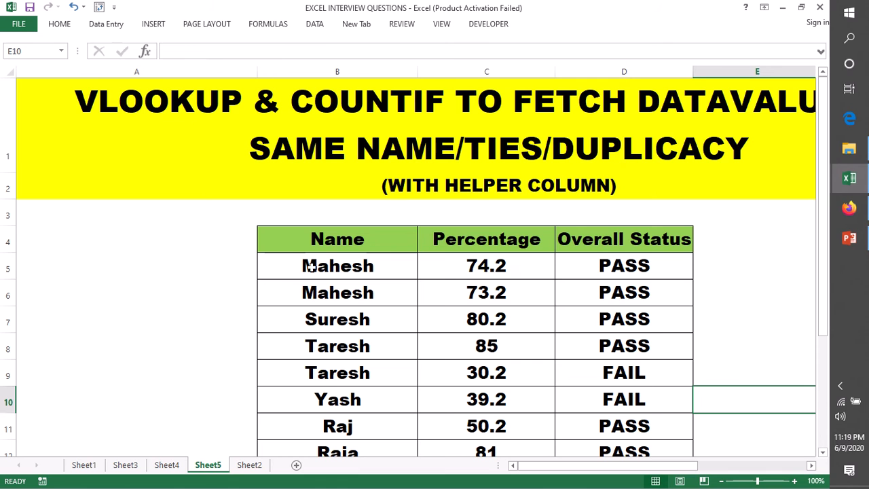
- Review the Sheet5 source table from the header in row 4 down to its last record in row 15
{"action": "left_click_drag", "start_coordinate": [309, 280], "coordinate": [584, 317]}
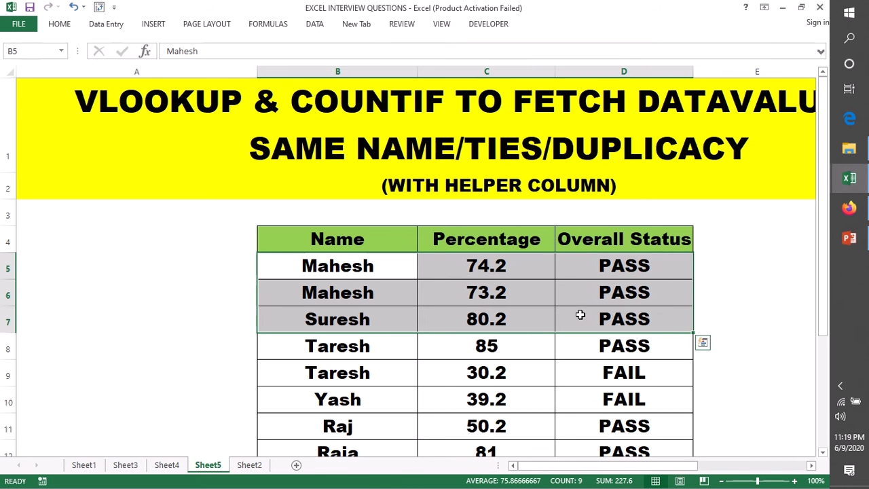
{"action": "left_click", "coordinate": [309, 269]}
{"action": "left_click", "coordinate": [358, 339]}
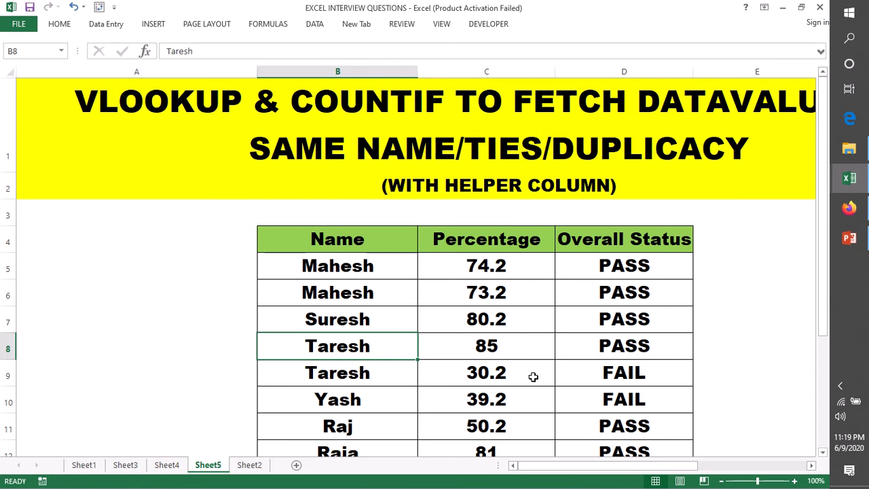
{"action": "scroll", "coordinate": [737, 282], "scroll_direction": "down", "scroll_amount": 1}
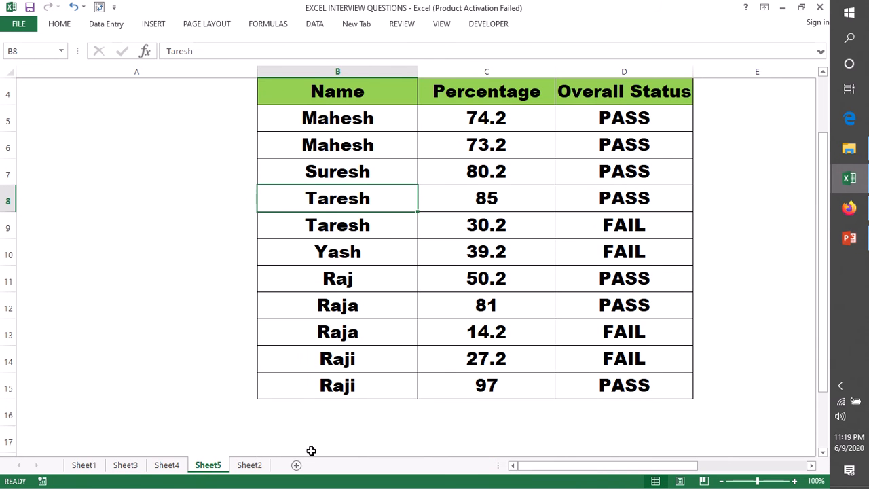
{"action": "left_click", "coordinate": [759, 168]}
{"action": "scroll", "coordinate": [677, 251], "scroll_direction": "up", "scroll_amount": 1}
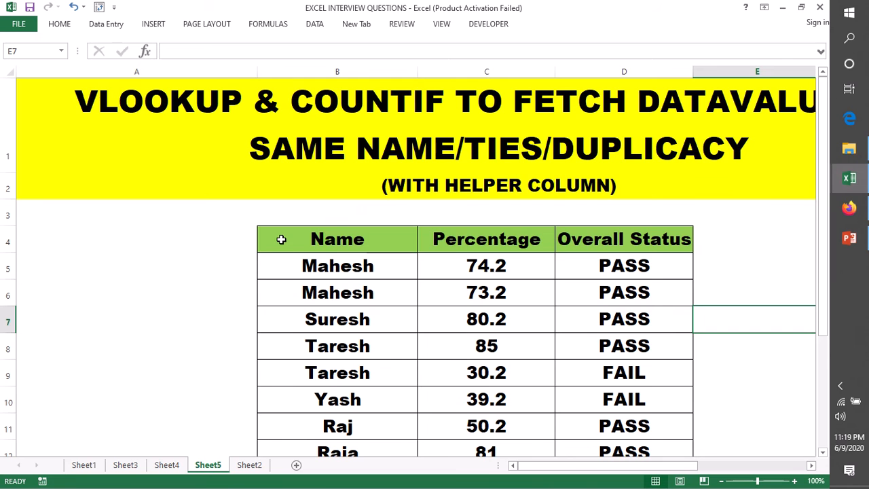
{"action": "left_click_drag", "start_coordinate": [282, 239], "coordinate": [656, 337]}
{"action": "left_click", "coordinate": [738, 261]}
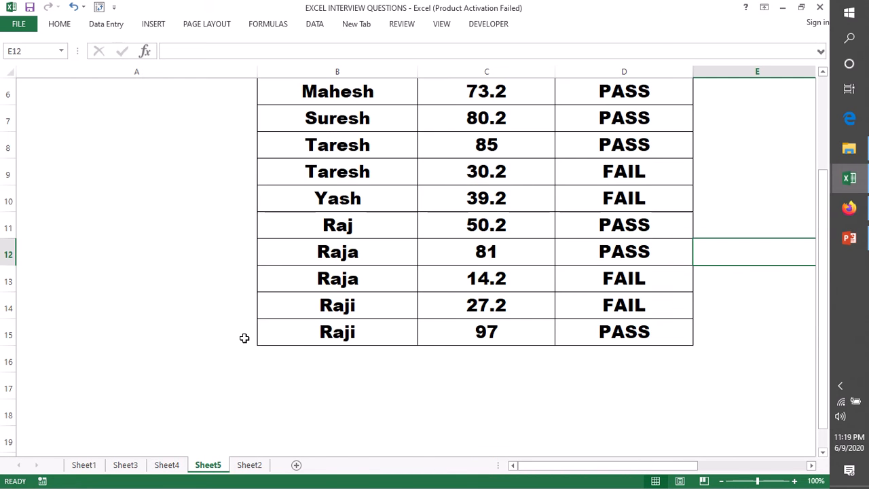
- Enter the header HELPER in cell A4, beside the Name column on Sheet5
{"action": "scroll", "coordinate": [244, 337], "scroll_direction": "up", "scroll_amount": 2}
{"action": "left_click", "coordinate": [176, 239]}
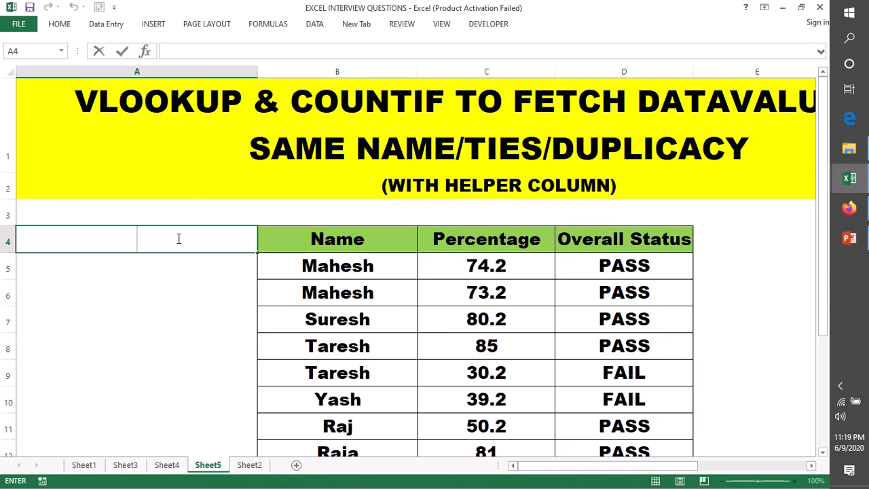
{"action": "type", "text": "HELPER"}
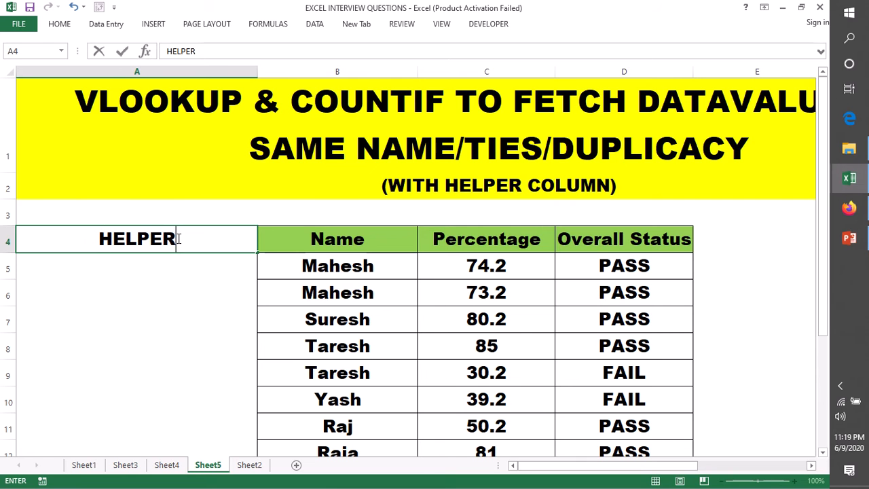
- Begin the helper formula in cell A5 by joining the name in B5 with an underscore, as =B5&"_"&
{"action": "left_click", "coordinate": [167, 269]}
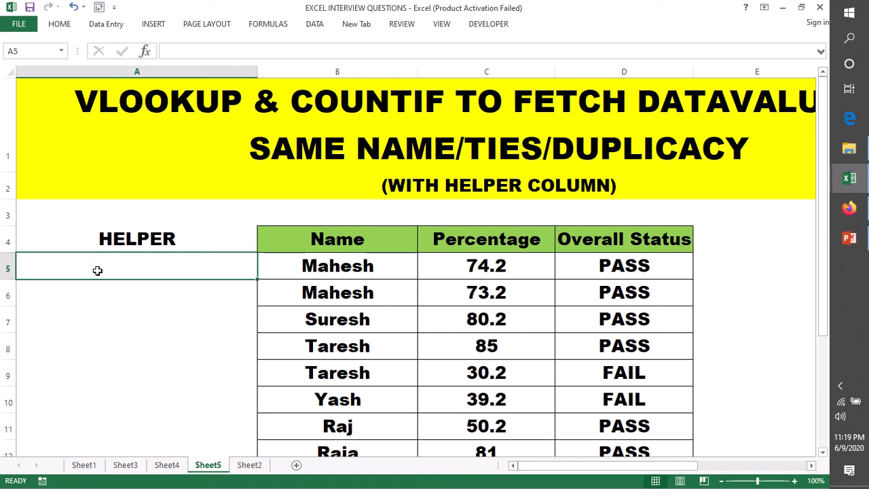
{"action": "type", "text": "="}
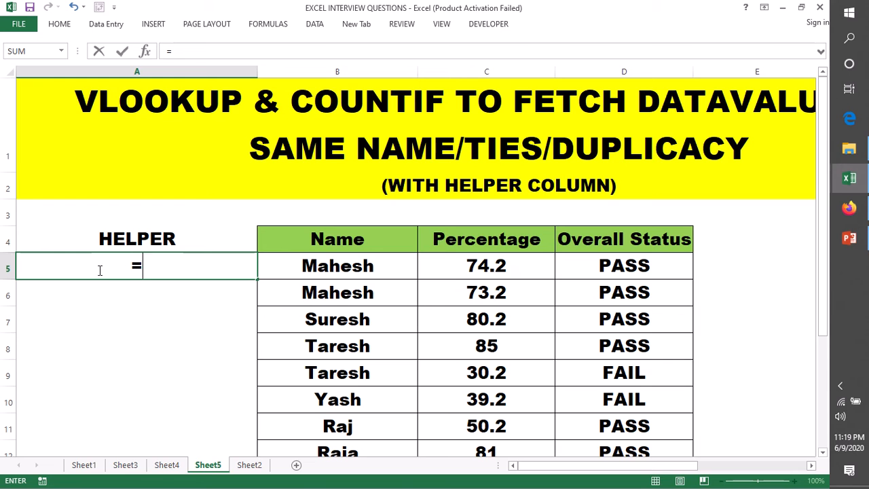
{"action": "left_click", "coordinate": [294, 270]}
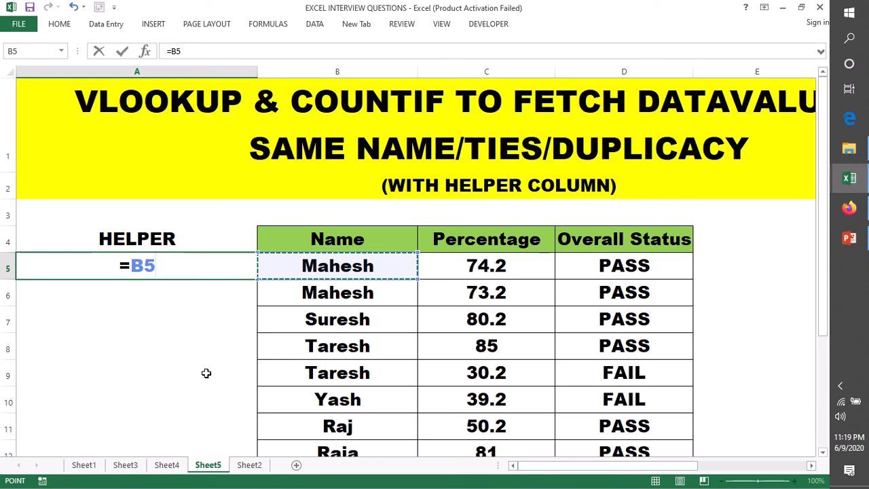
{"action": "type", "text": "&"}
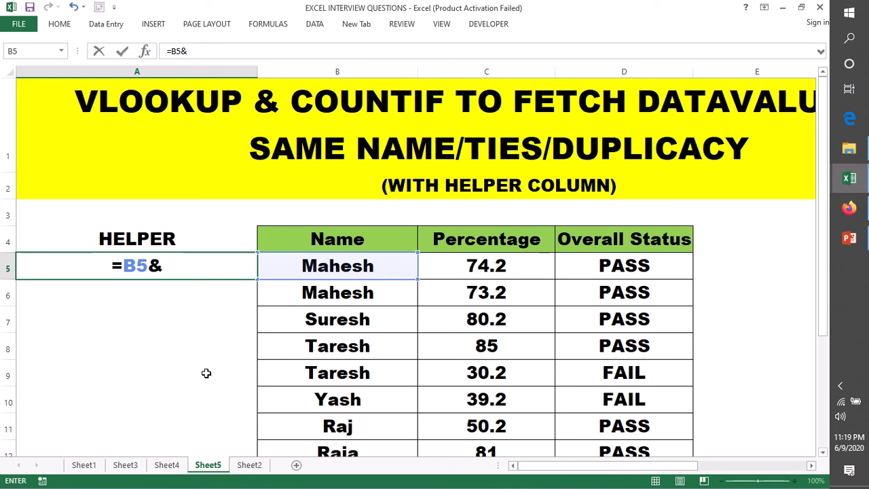
{"action": "type", "text": "\"_"}
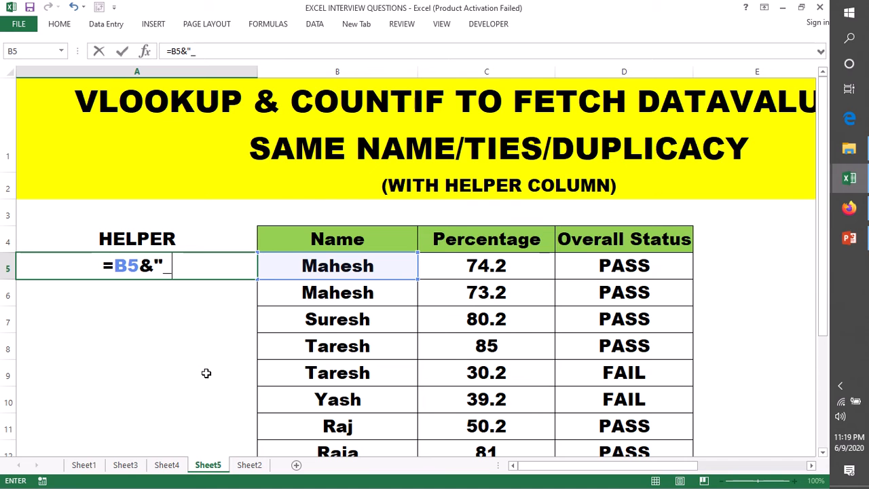
{"action": "type", "text": "\""}
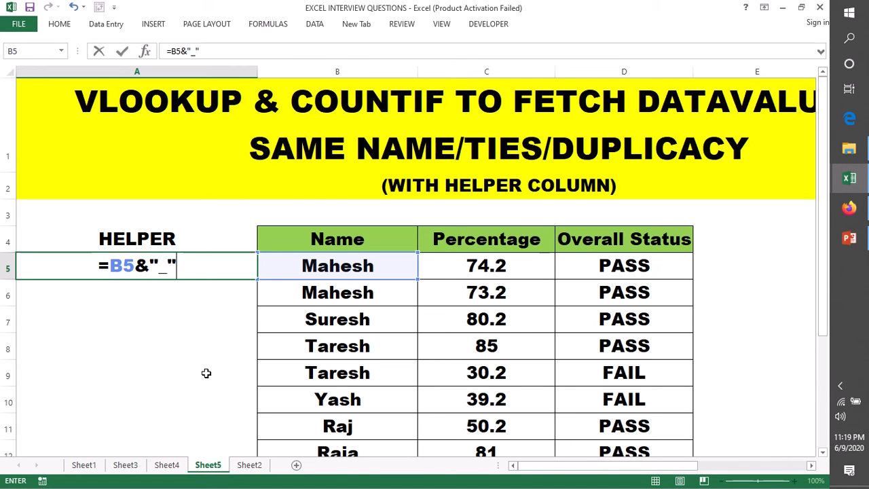
{"action": "type", "text": "&"}
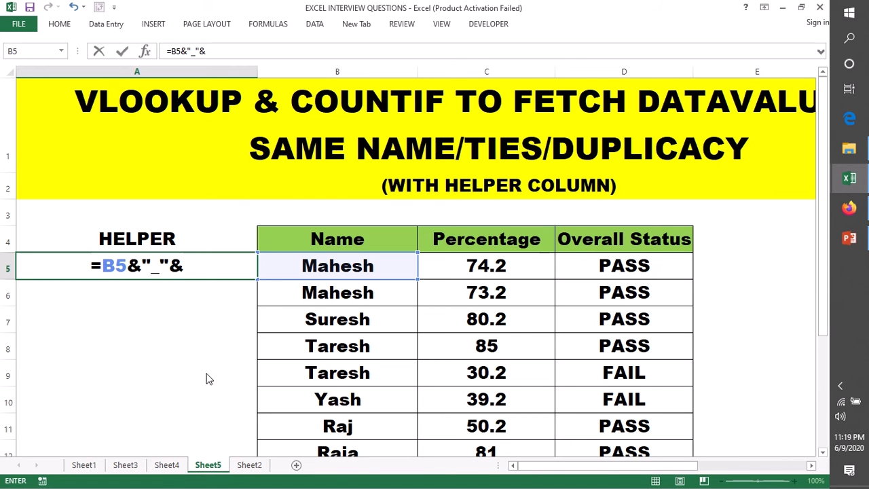
- Append a COUNTIF function to the A5 formula with B5:B5 as its range
{"action": "type", "text": "COUNT"}
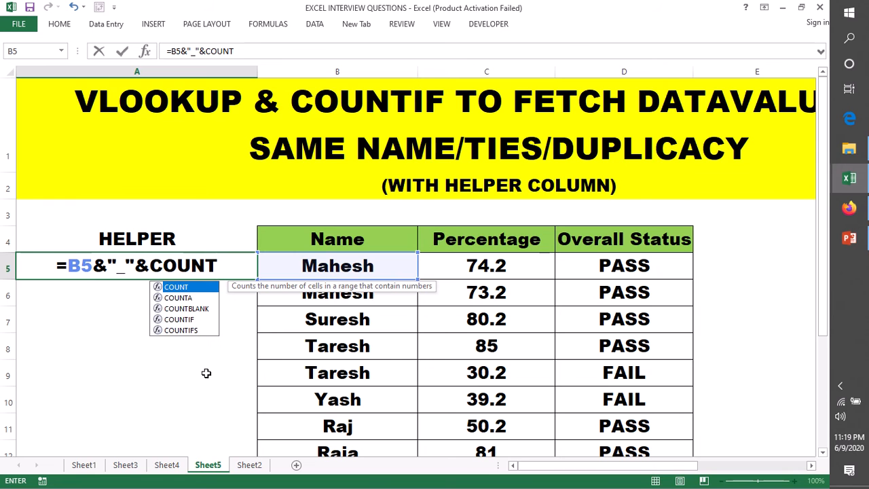
{"action": "type", "text": "IF"}
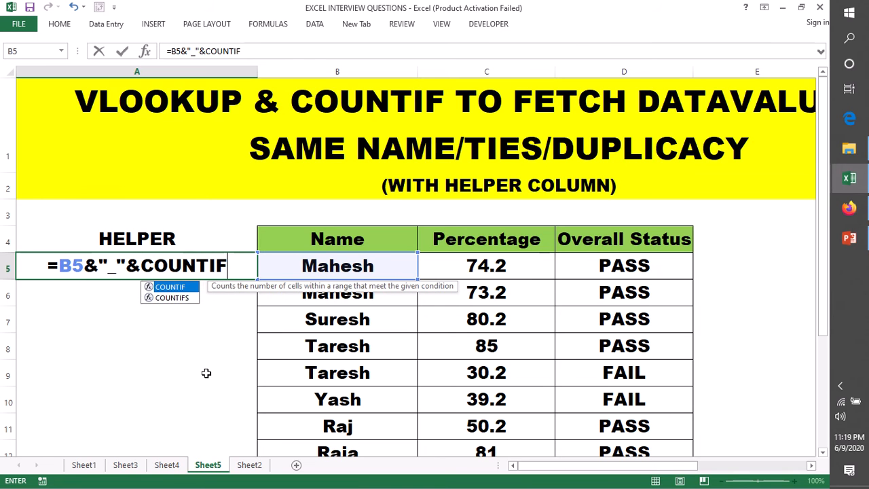
{"action": "type", "text": "("}
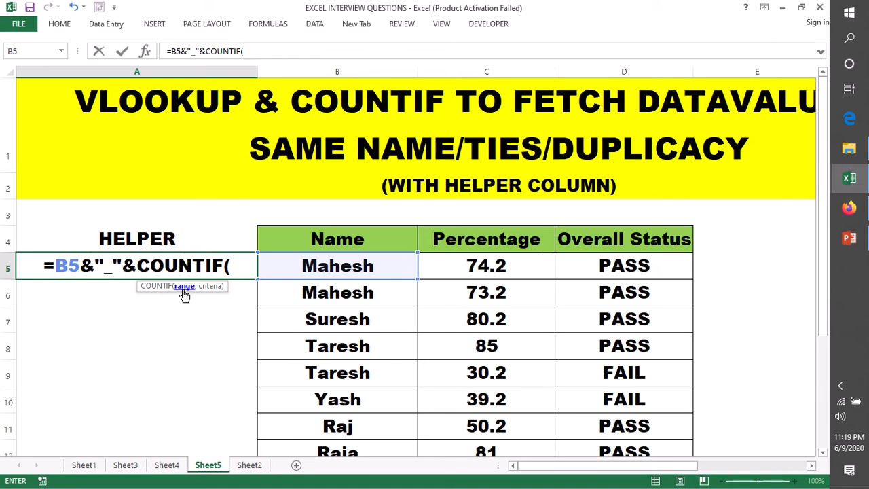
{"action": "left_click", "coordinate": [317, 267]}
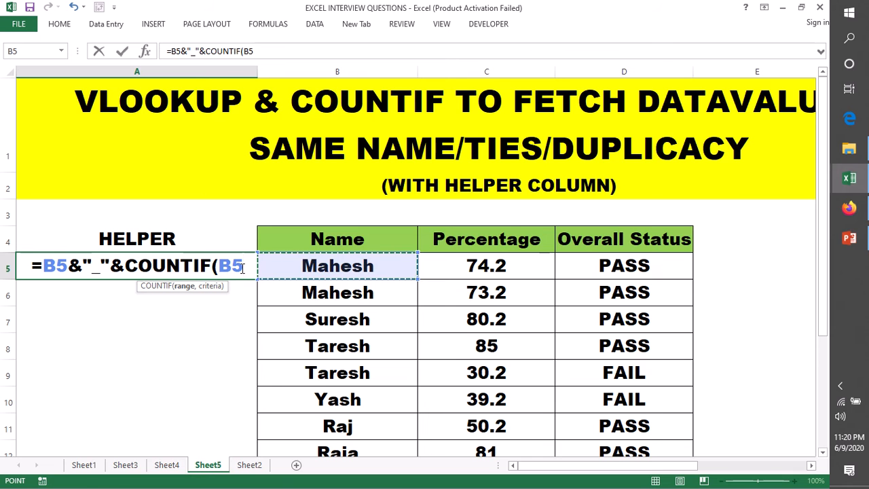
{"action": "key", "text": "F8"}
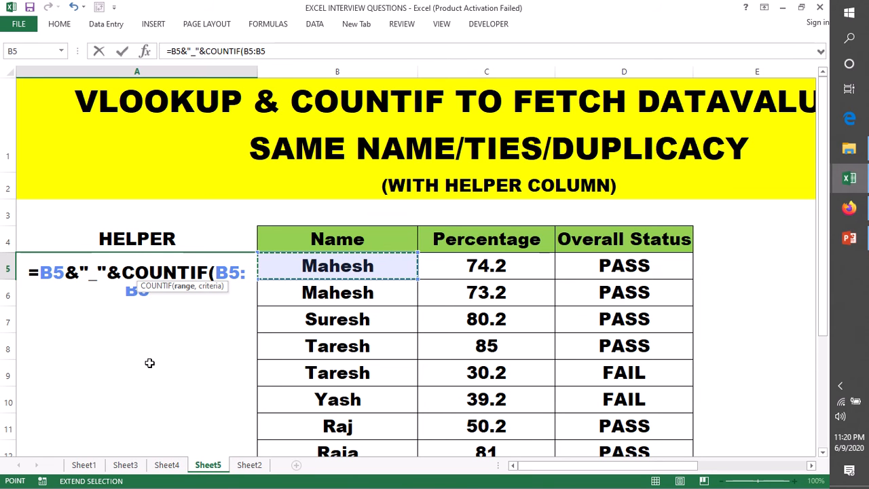
- Make only the first reference of the COUNTIF range absolute, so the range is $B$5:B5
{"action": "double_click", "coordinate": [231, 277]}
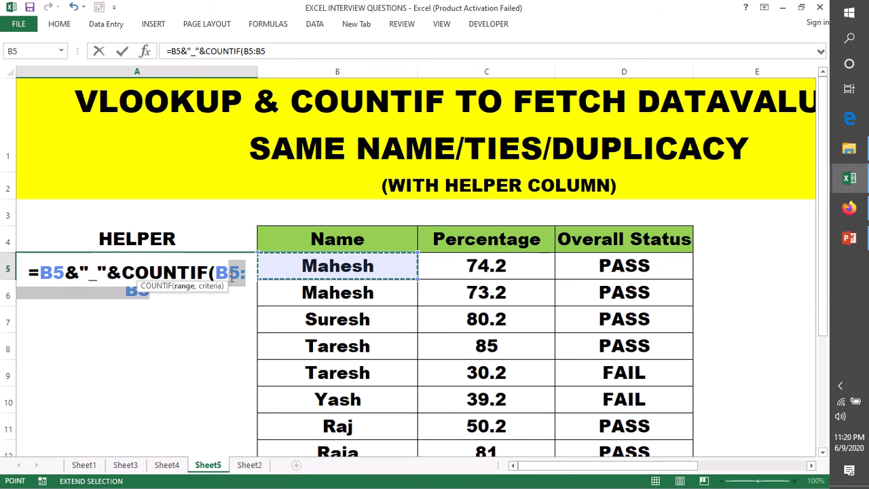
{"action": "left_click", "coordinate": [230, 274]}
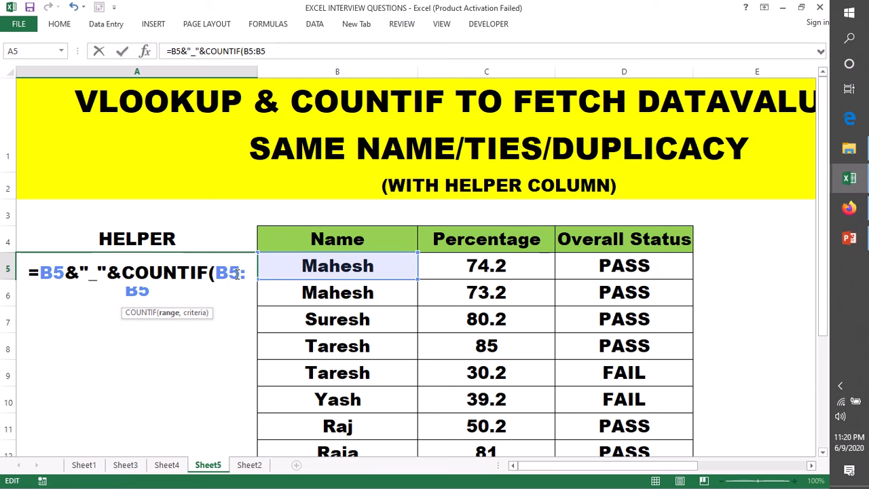
{"action": "left_click_drag", "start_coordinate": [239, 272], "coordinate": [218, 274]}
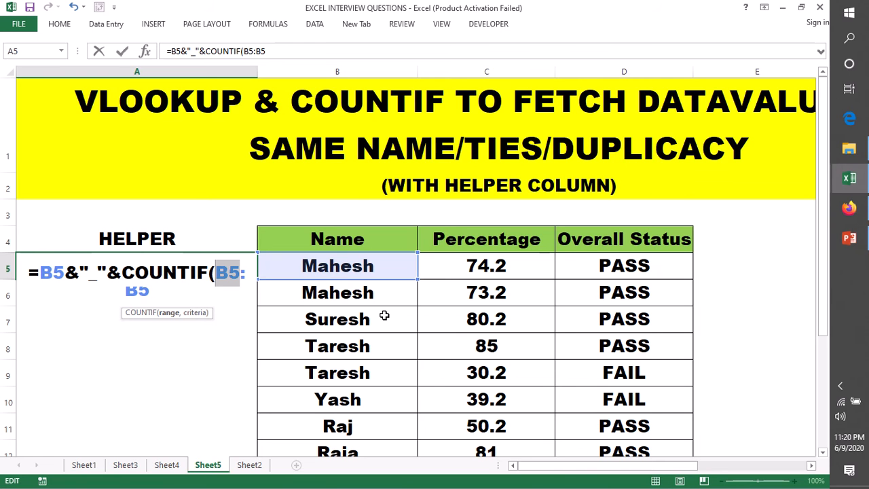
{"action": "key", "text": "F4"}
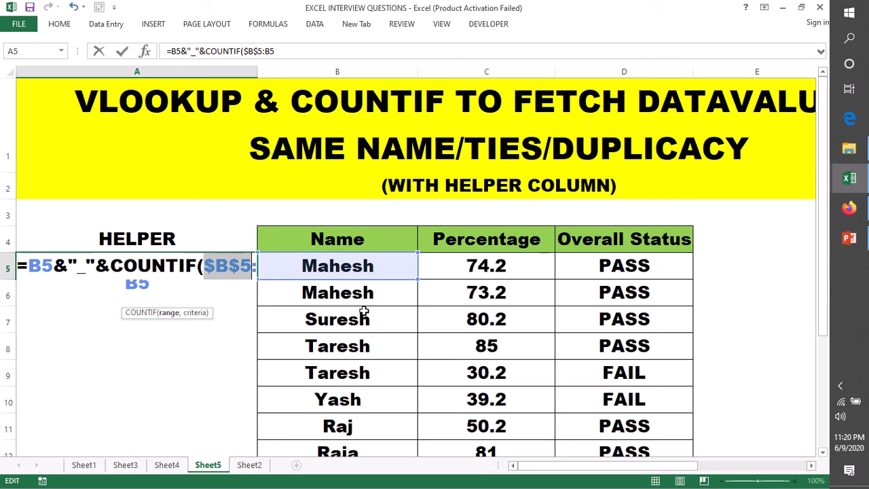
{"action": "left_click", "coordinate": [153, 285]}
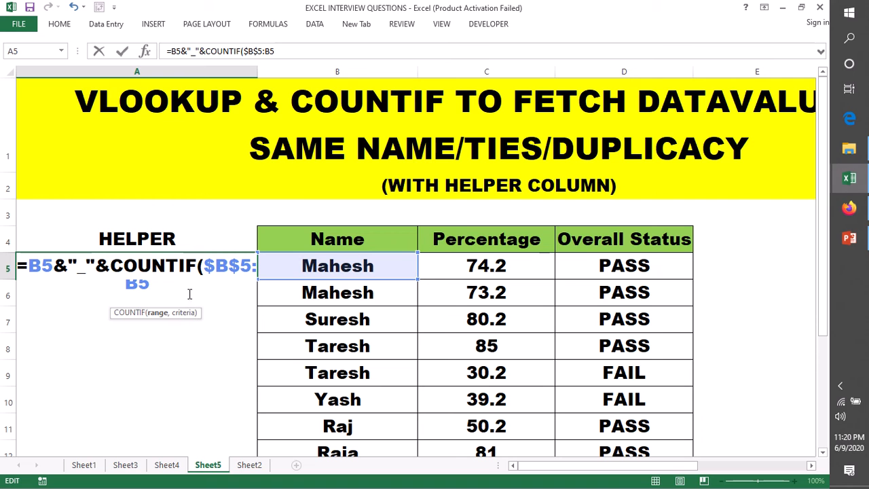
- Complete the A5 formula with B5 as the COUNTIF criterion and copy it down the HELPER column to row 15
{"action": "type", "text": ","}
{"action": "left_click", "coordinate": [306, 266]}
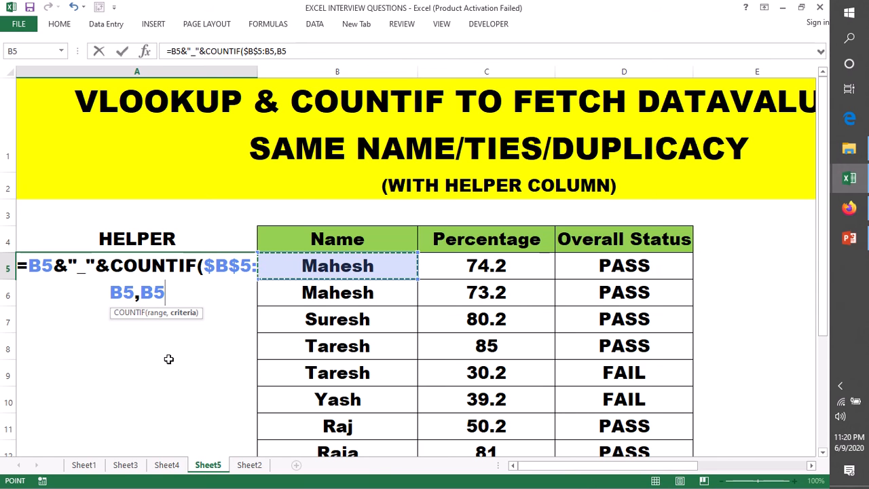
{"action": "type", "text": ")"}
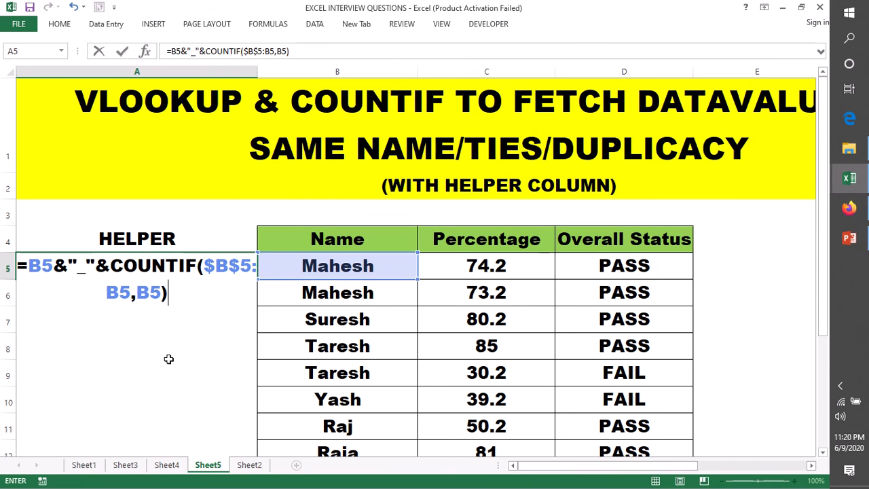
{"action": "key", "text": "Return"}
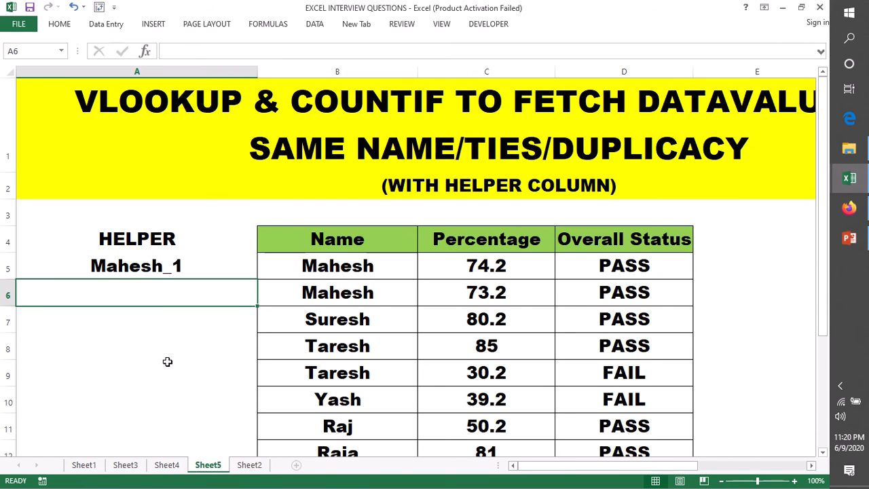
{"action": "left_click", "coordinate": [186, 266]}
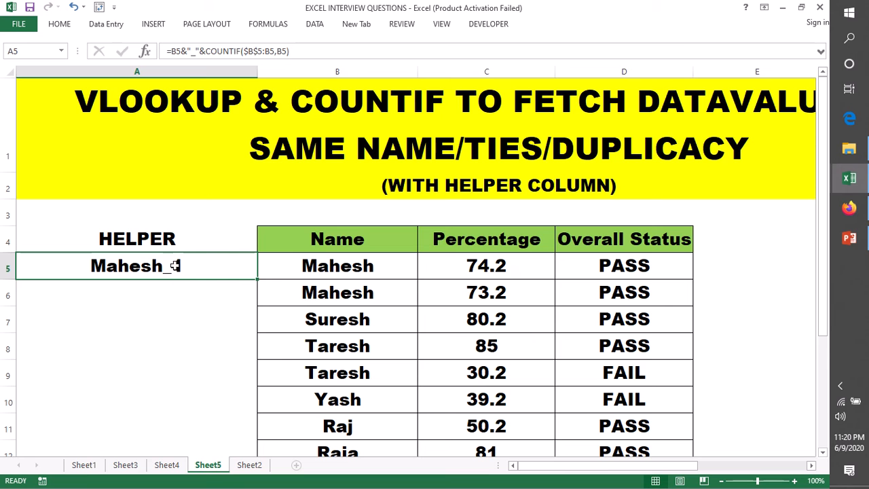
{"action": "double_click", "coordinate": [258, 279]}
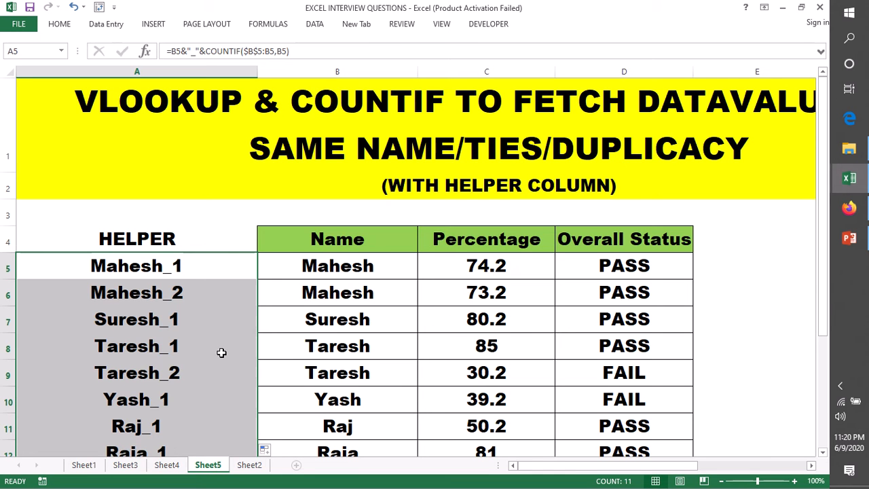
- Compare the helper keys in A5 and A6 and examine the $B$5 anchor in the A5 COUNTIF range
{"action": "left_click", "coordinate": [194, 269]}
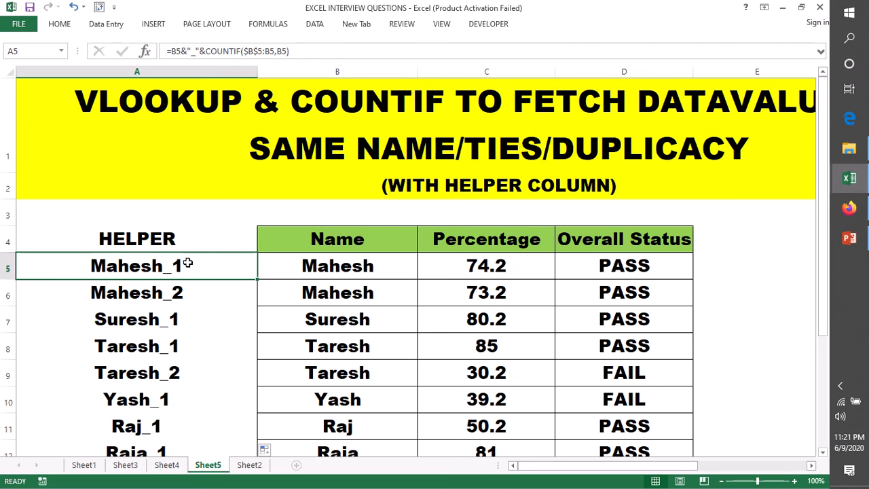
{"action": "left_click", "coordinate": [188, 290]}
{"action": "left_click", "coordinate": [188, 268]}
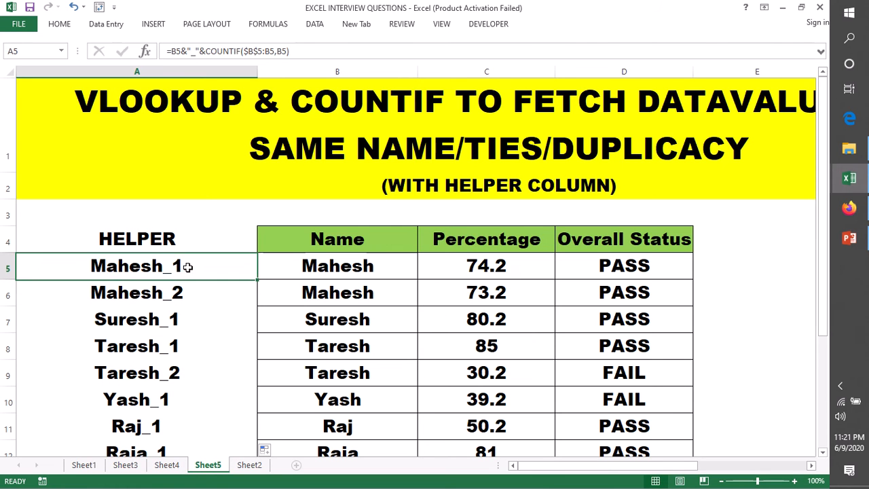
{"action": "left_click", "coordinate": [188, 296]}
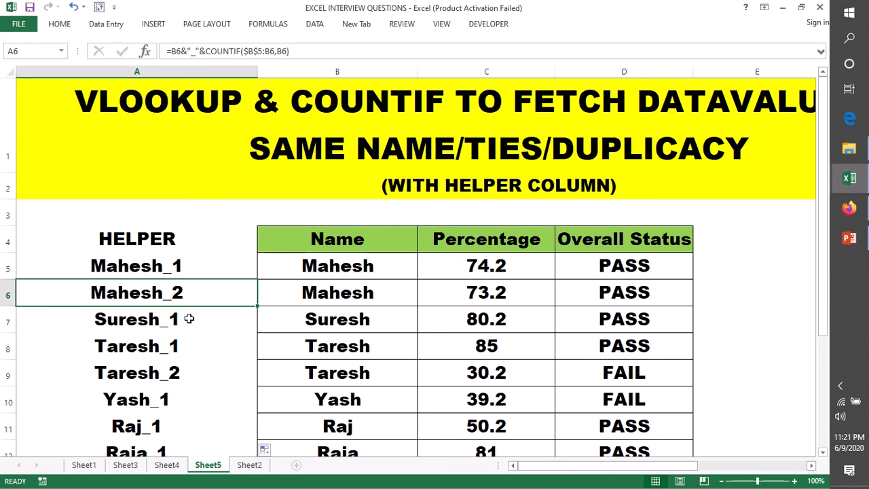
{"action": "double_click", "coordinate": [183, 267]}
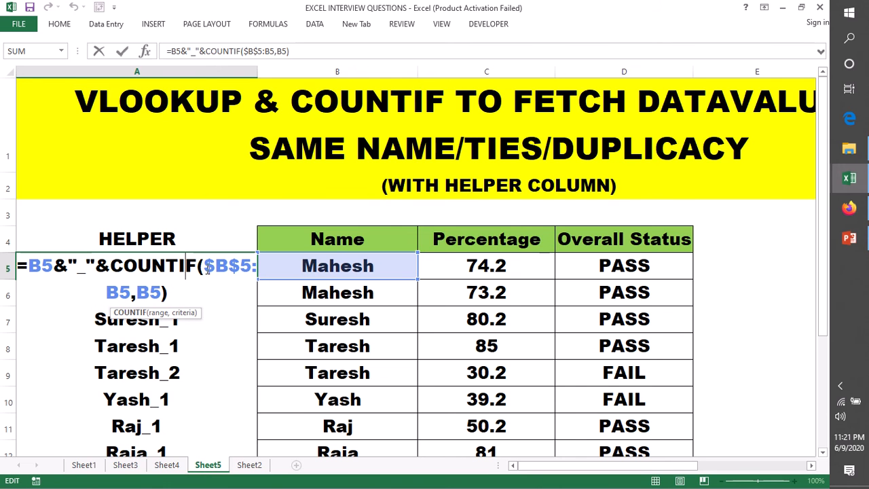
{"action": "left_click_drag", "start_coordinate": [204, 268], "coordinate": [254, 270]}
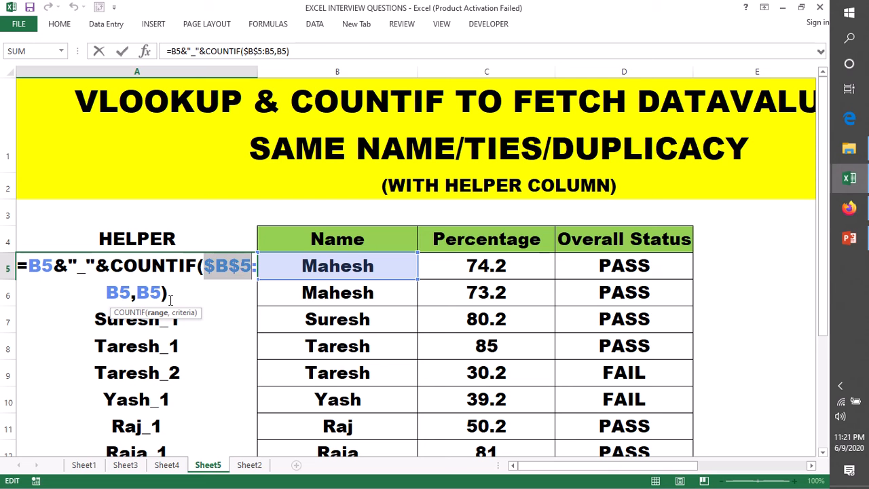
{"action": "key", "text": "Return"}
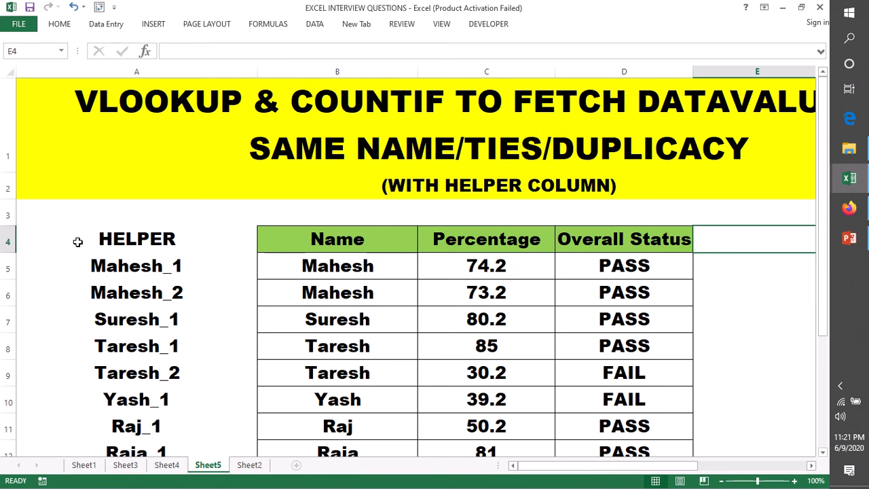
- Define the workbook-scope name data for the range A4:D15 on Sheet5, covering the HELPER column and the table
{"action": "left_click_drag", "start_coordinate": [76, 241], "coordinate": [640, 417]}
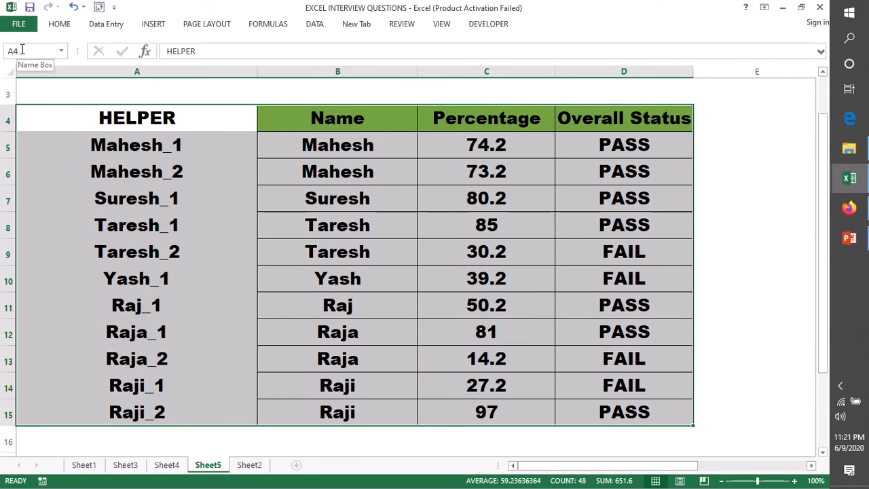
{"action": "left_click", "coordinate": [272, 24]}
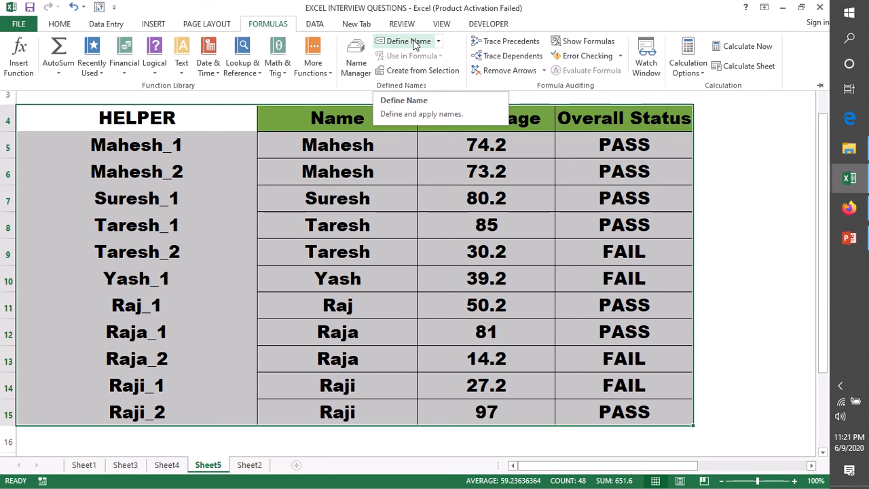
{"action": "left_click", "coordinate": [413, 42]}
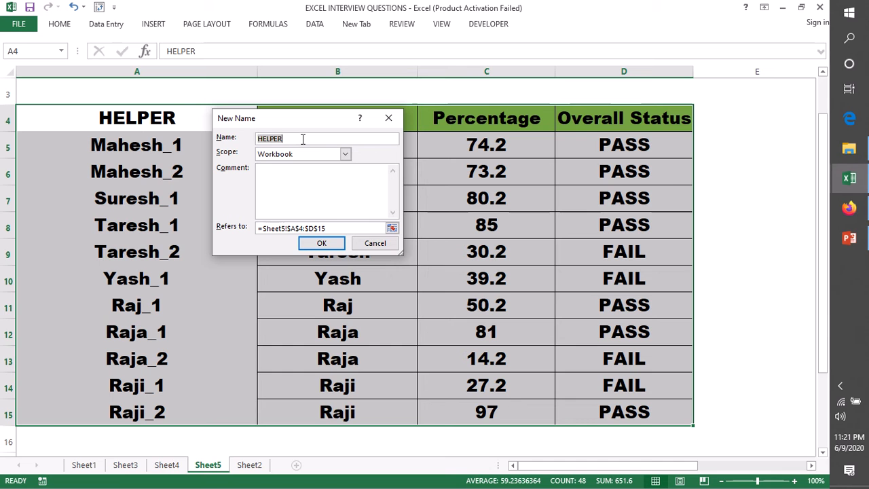
{"action": "key", "text": "BackSpace"}
{"action": "type", "text": "data"}
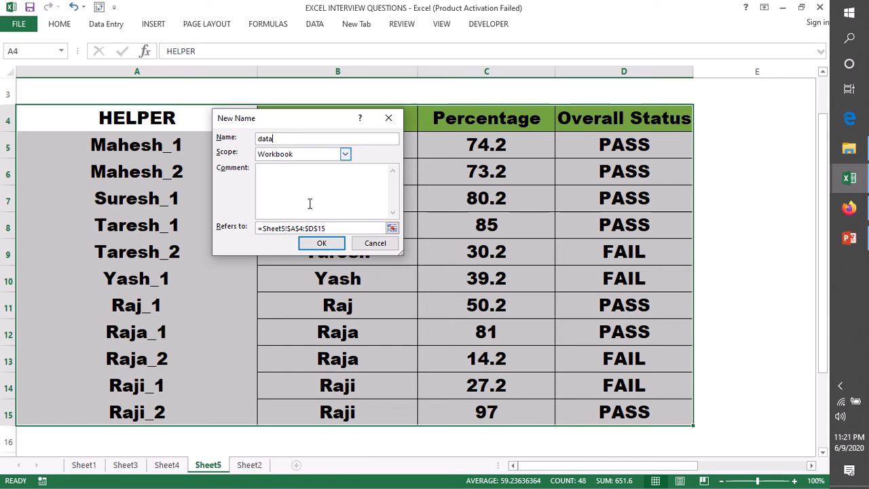
{"action": "left_click", "coordinate": [316, 243]}
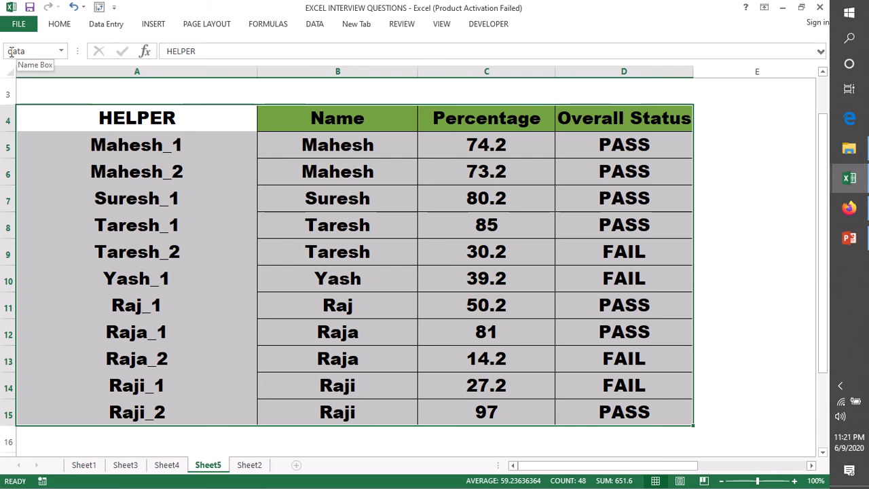
{"action": "left_click", "coordinate": [133, 93]}
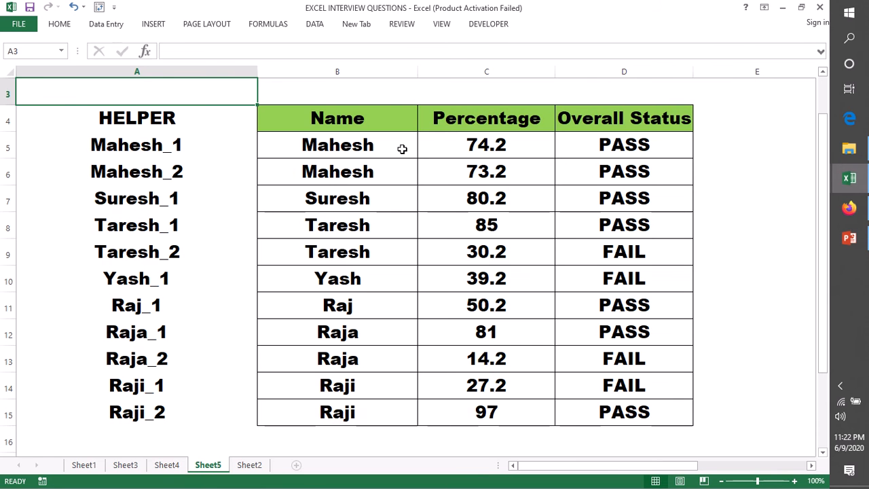
{"action": "left_click", "coordinate": [379, 147]}
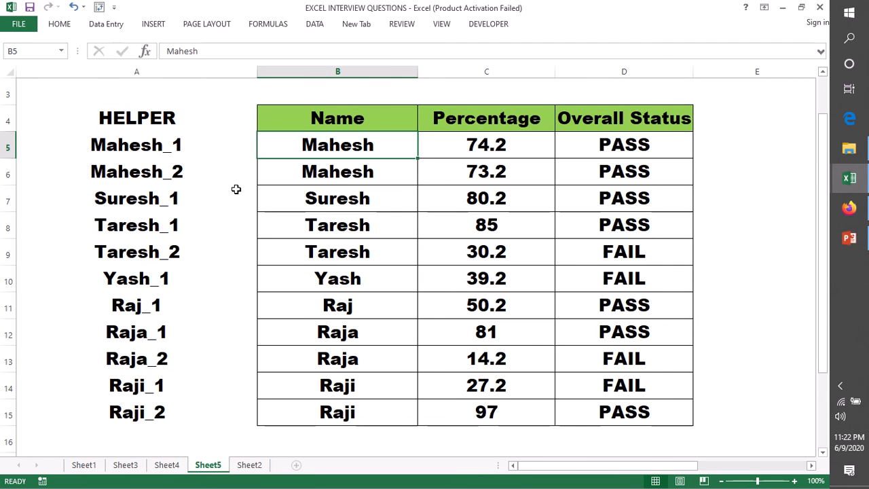
- Check which cells the named range data covers on Sheet5 by selecting A4:D15
{"action": "left_click_drag", "start_coordinate": [45, 121], "coordinate": [108, 168]}
{"action": "left_click_drag", "start_coordinate": [436, 258], "coordinate": [607, 412]}
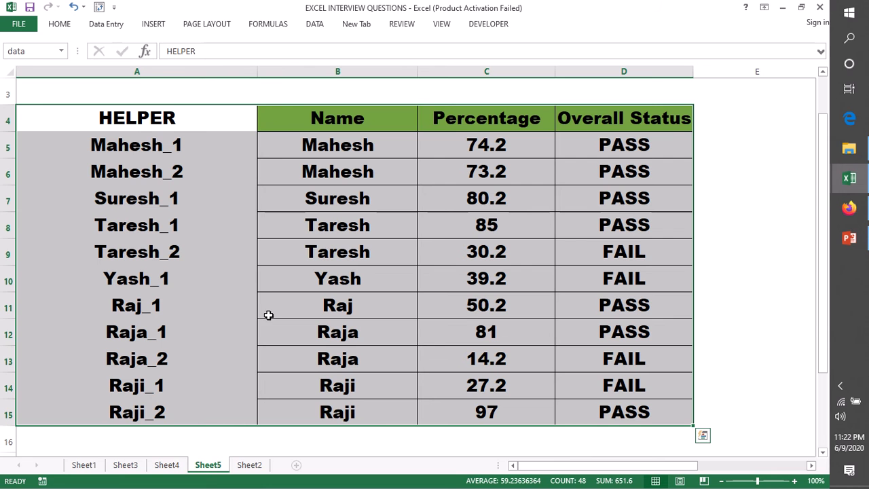
{"action": "key", "text": "Return"}
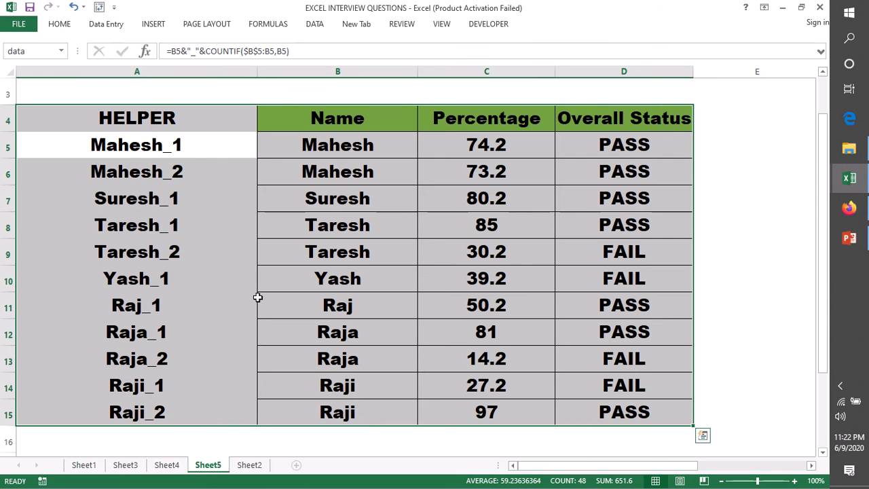
{"action": "left_click", "coordinate": [346, 281]}
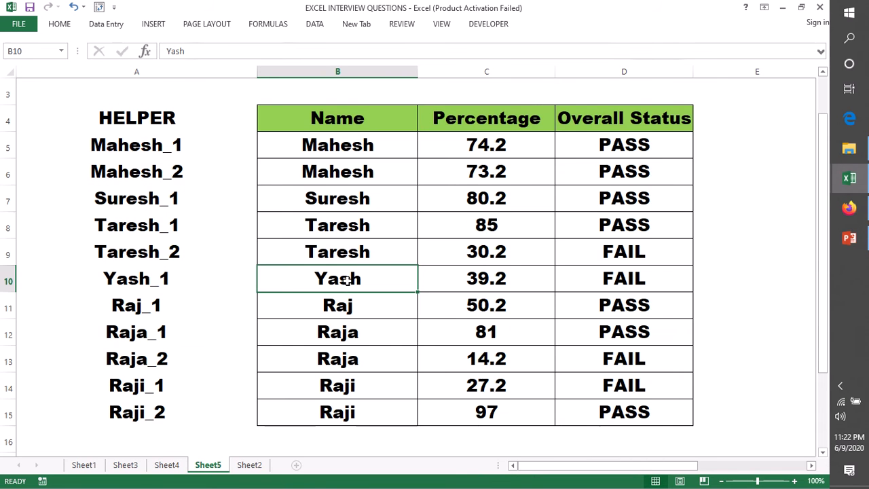
- Copy the HELPER header from A4 on Sheet5 into cell A4 on Sheet4
{"action": "left_click", "coordinate": [167, 466]}
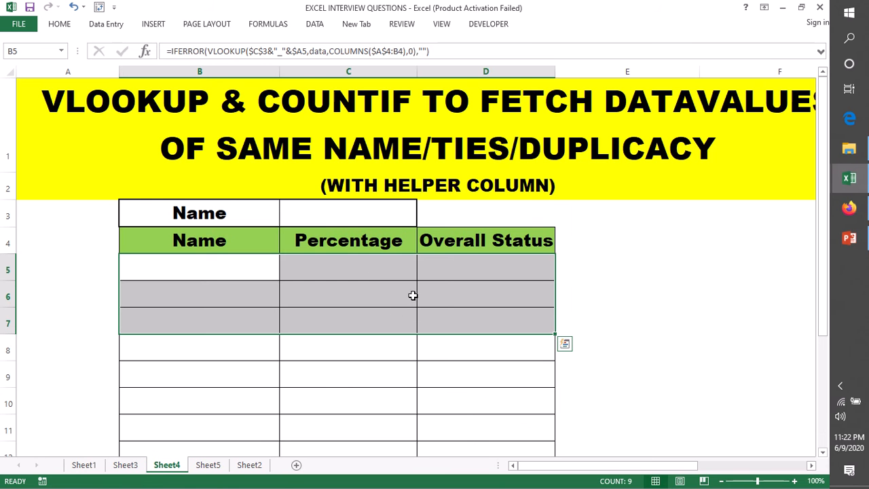
{"action": "left_click", "coordinate": [43, 241]}
{"action": "left_click", "coordinate": [207, 466]}
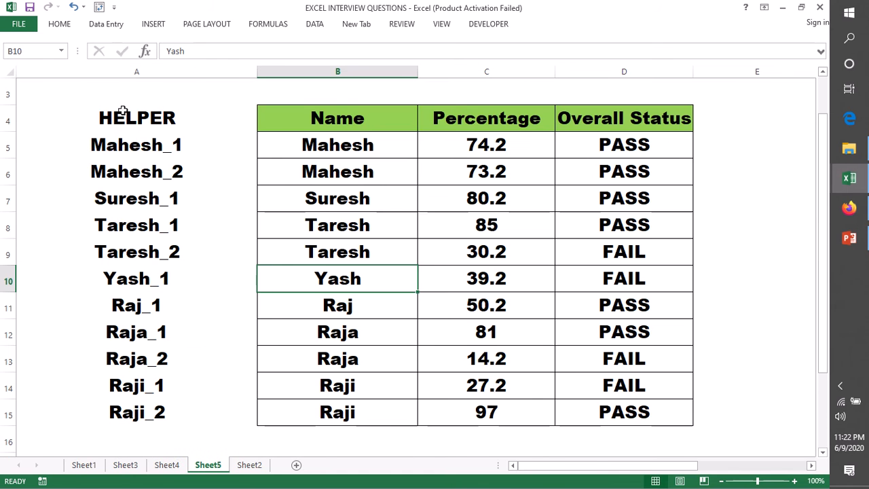
{"action": "key", "text": "ctrl+c"}
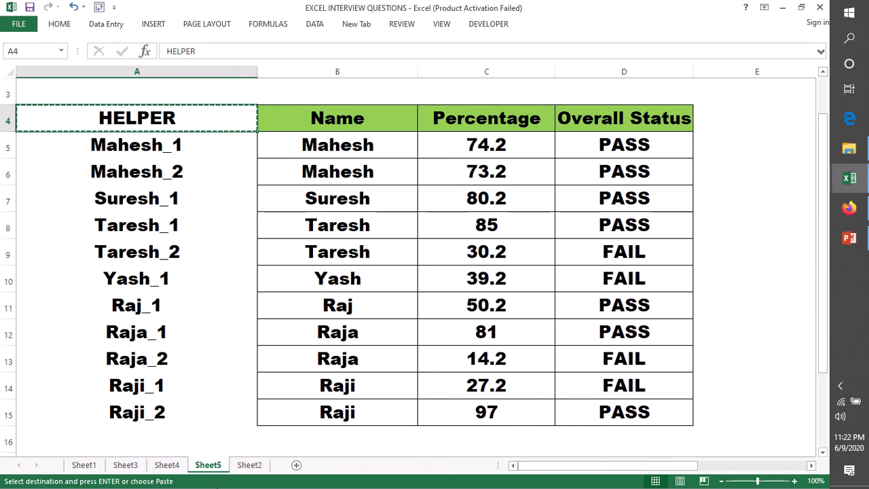
{"action": "left_click", "coordinate": [167, 465]}
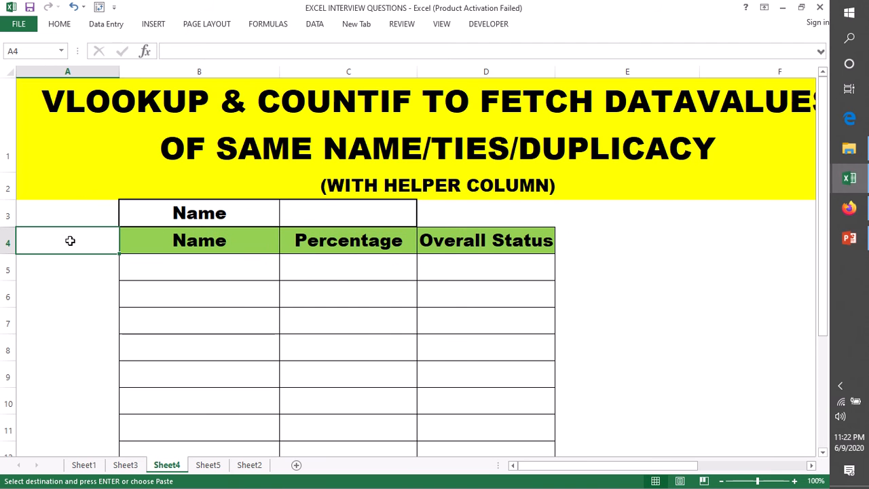
{"action": "key", "text": "ctrl+v"}
- Number the HELPER column on Sheet4 from A5 to A15 as a fill series starting at 1
{"action": "left_click", "coordinate": [85, 267]}
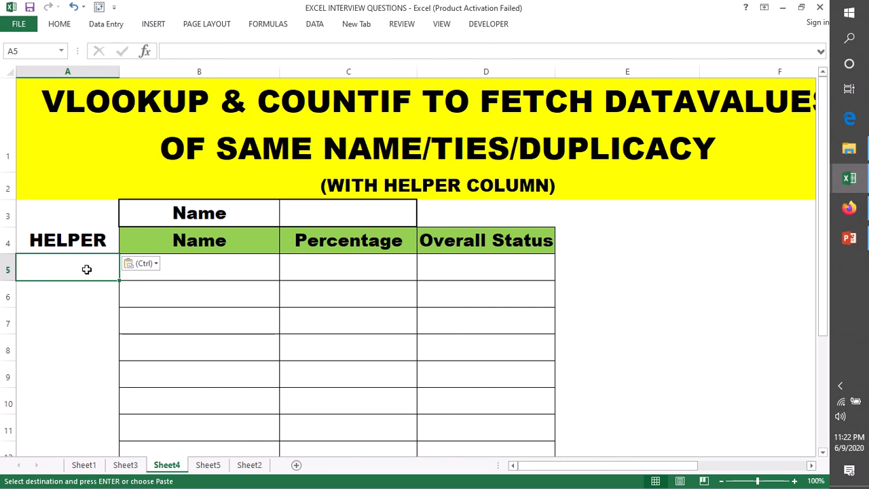
{"action": "key", "text": "Escape"}
{"action": "type", "text": "1"}
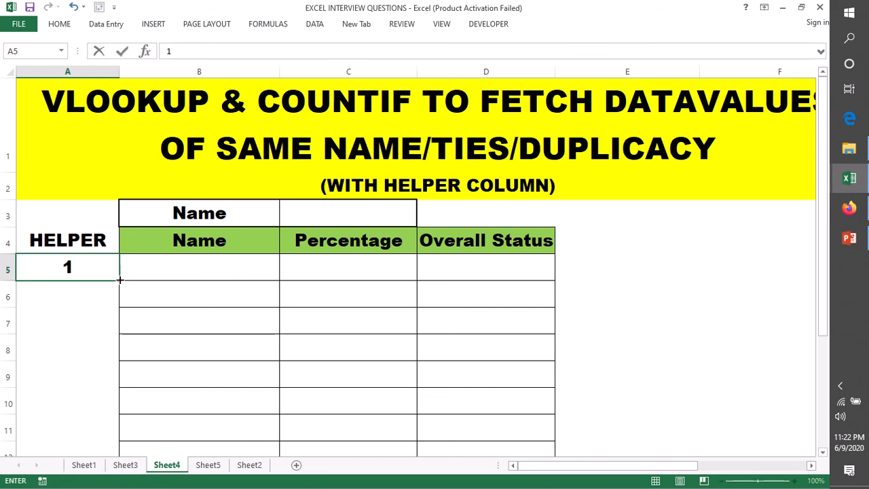
{"action": "left_click_drag", "start_coordinate": [120, 279], "coordinate": [134, 243]}
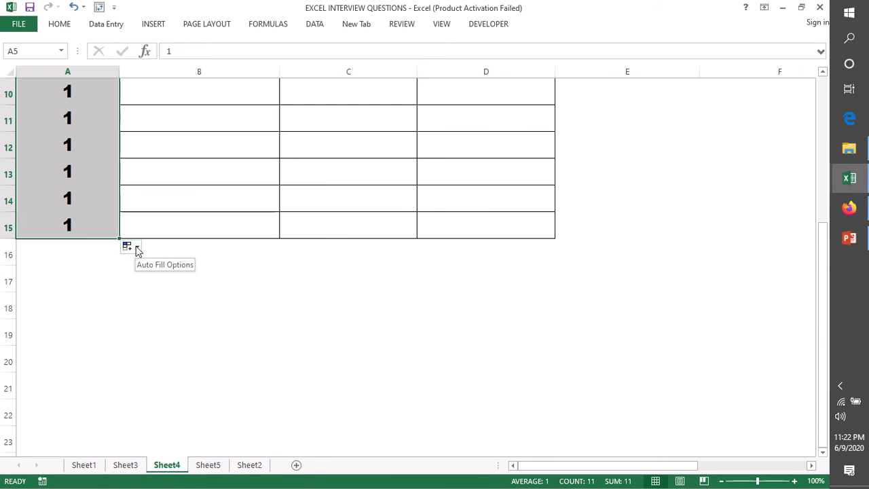
{"action": "left_click", "coordinate": [135, 250]}
{"action": "left_click", "coordinate": [132, 278]}
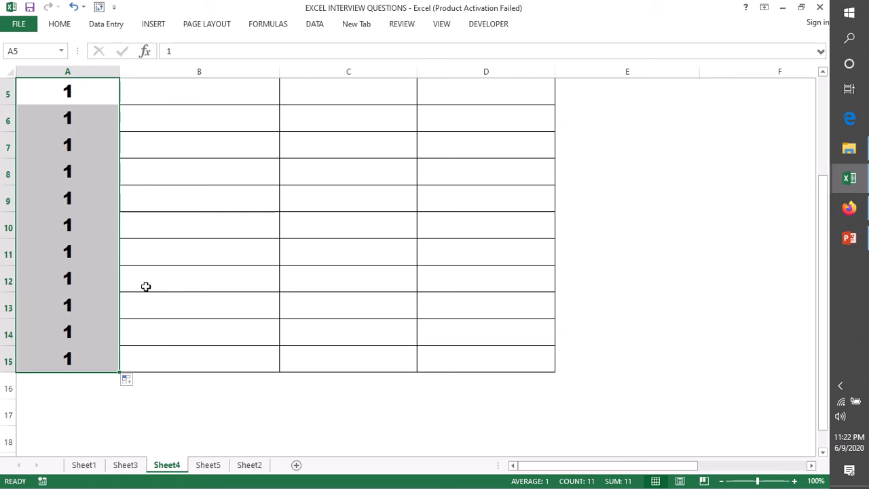
{"action": "left_click", "coordinate": [218, 306]}
- Delete the existing IFERROR VLOOKUP formula from cell B5 on Sheet4
{"action": "scroll", "coordinate": [218, 244], "scroll_direction": "up", "scroll_amount": 2}
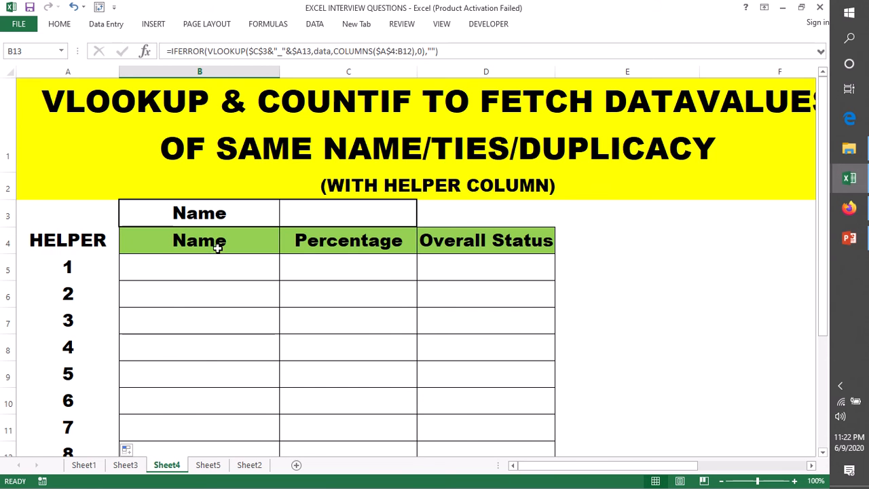
{"action": "double_click", "coordinate": [163, 264]}
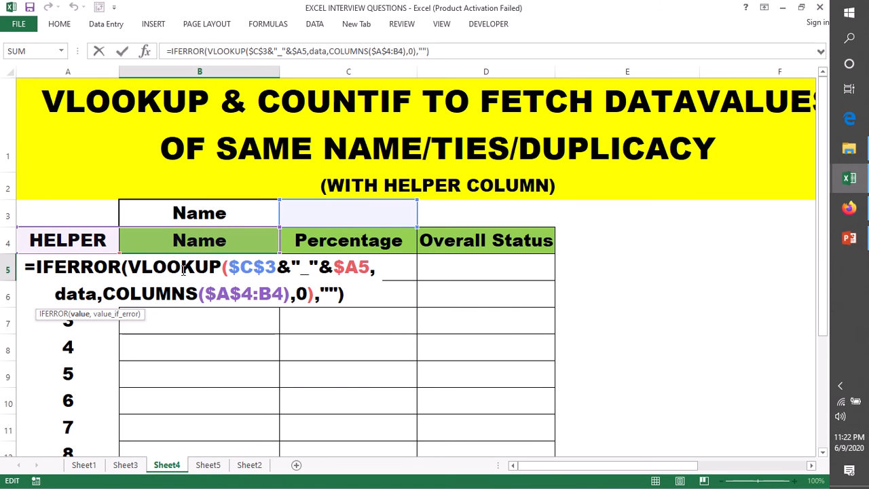
{"action": "left_click_drag", "start_coordinate": [345, 304], "coordinate": [18, 266]}
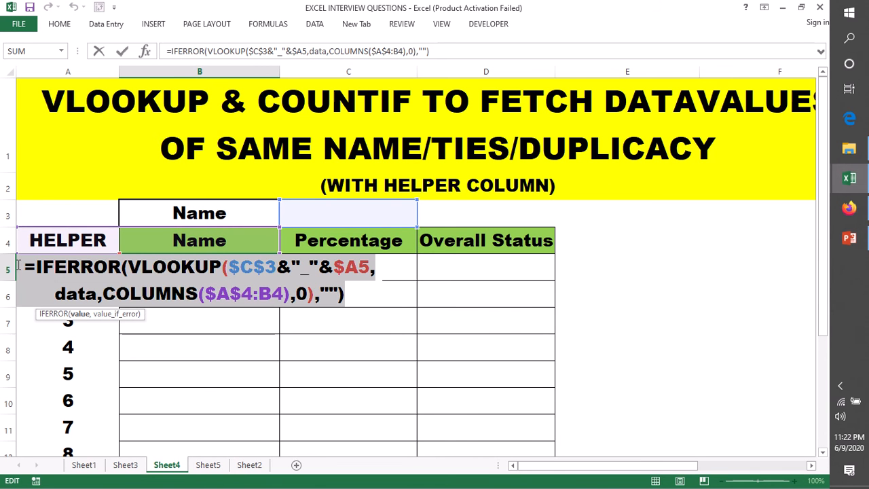
{"action": "key", "text": "Delete"}
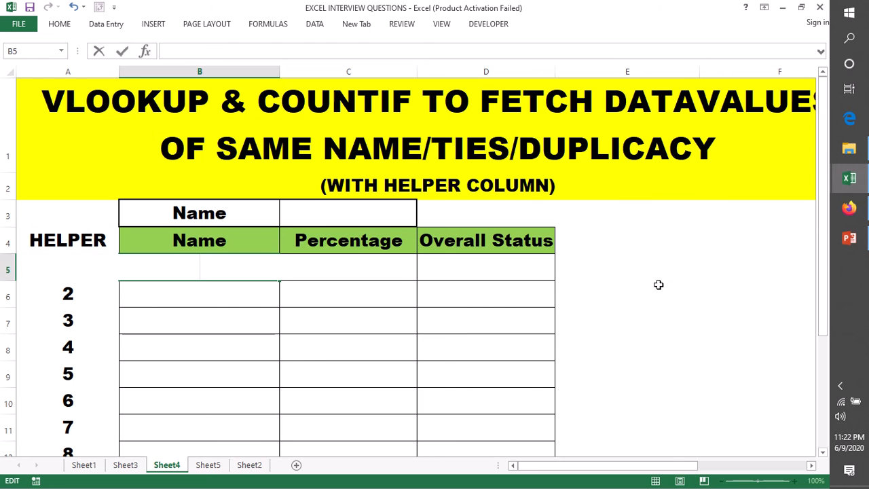
{"action": "left_click", "coordinate": [658, 285]}
- Start a VLOOKUP formula in B5 with the absolute reference $C$3 as the beginning of the lookup value
{"action": "double_click", "coordinate": [201, 269]}
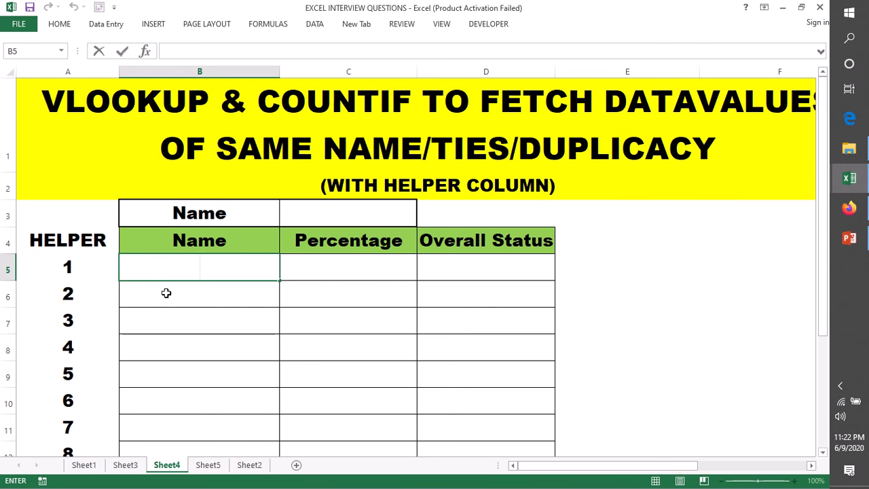
{"action": "type", "text": "=vloo"}
{"action": "key", "text": "Tab"}
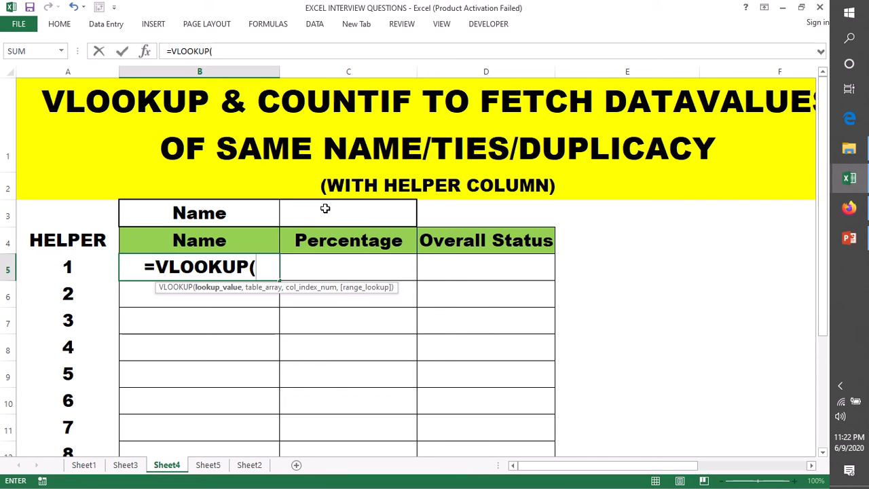
{"action": "left_click", "coordinate": [348, 213]}
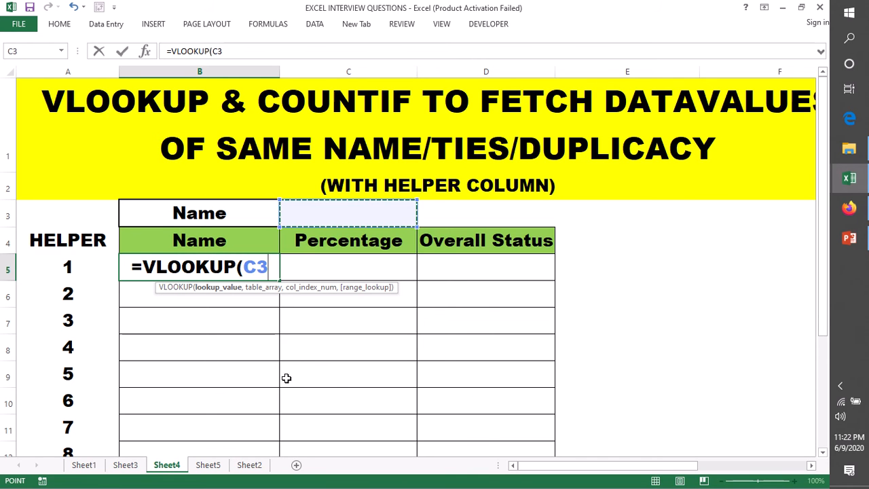
{"action": "left_click_drag", "start_coordinate": [270, 269], "coordinate": [246, 269]}
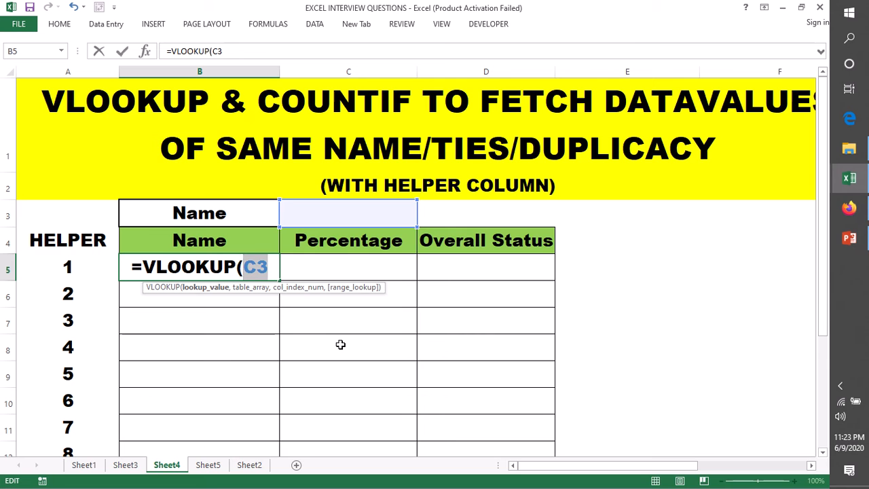
{"action": "key", "text": "F4"}
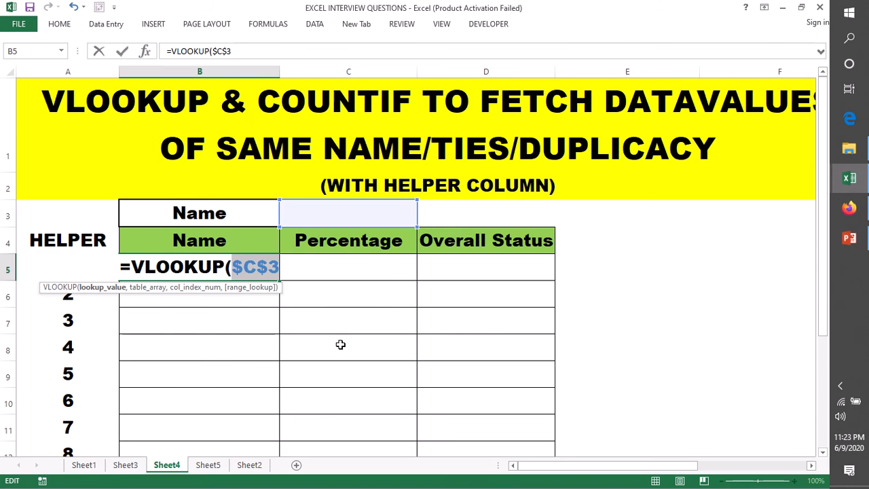
{"action": "left_click", "coordinate": [279, 271]}
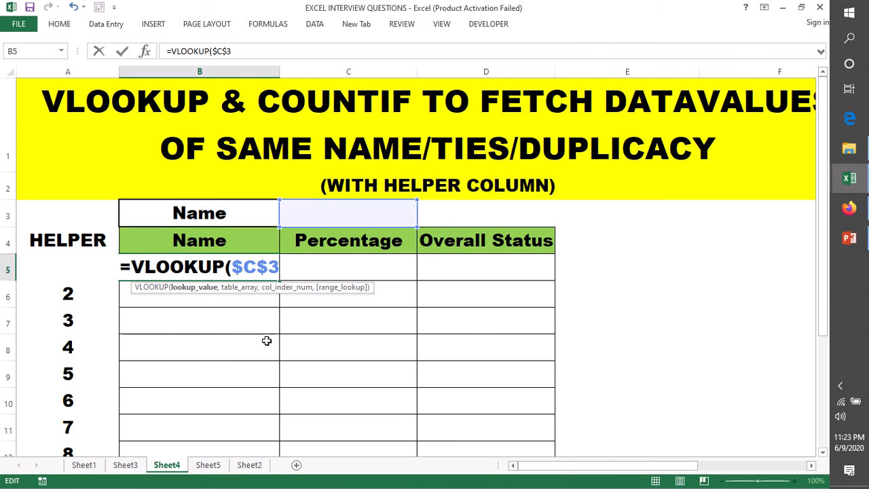
{"action": "type", "text": "\""}
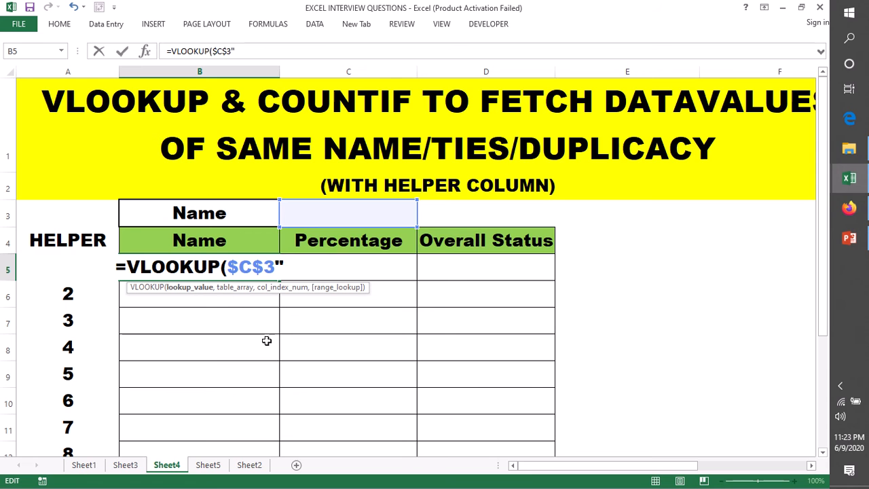
{"action": "type", "text": "_"}
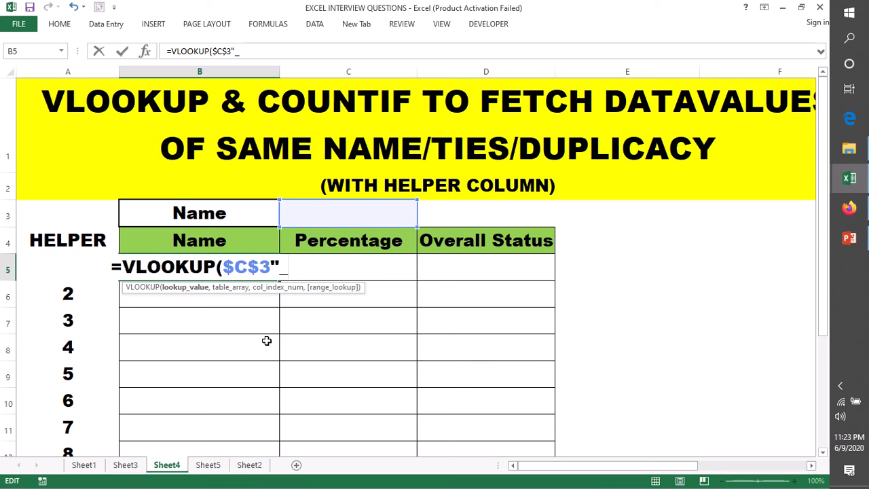
{"action": "key", "text": "BackSpace"}
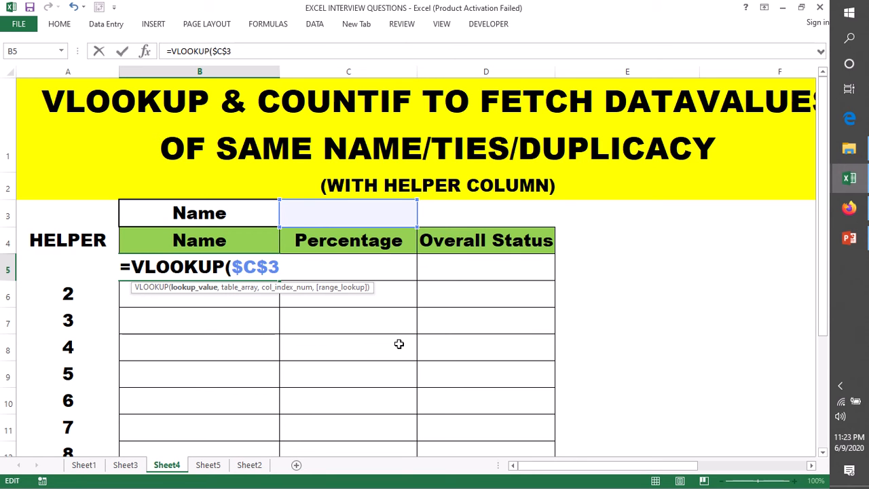
- Extend the VLOOKUP lookup value in B5 with &"_"&$A5, keeping only column A absolute
{"action": "type", "text": "&"}
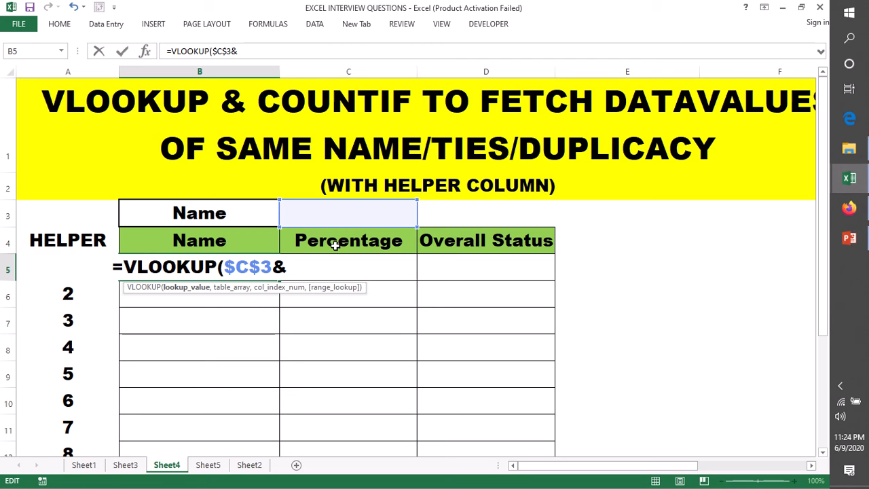
{"action": "type", "text": "\""}
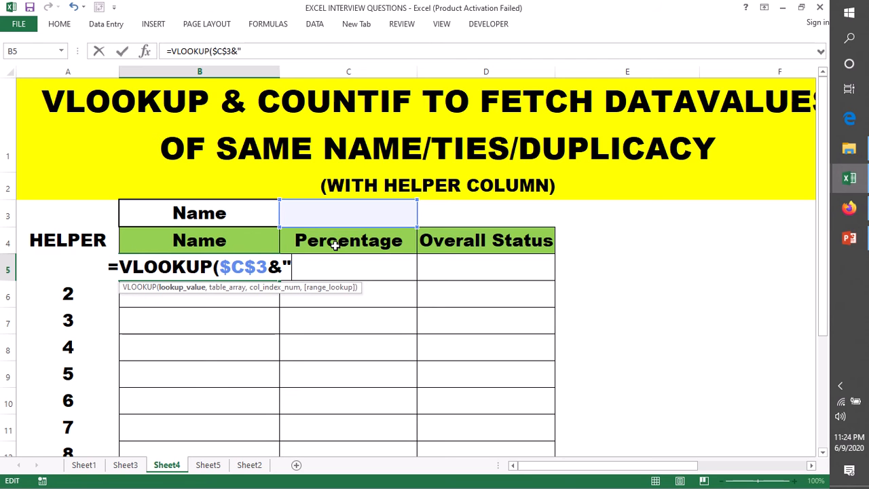
{"action": "type", "text": "_"}
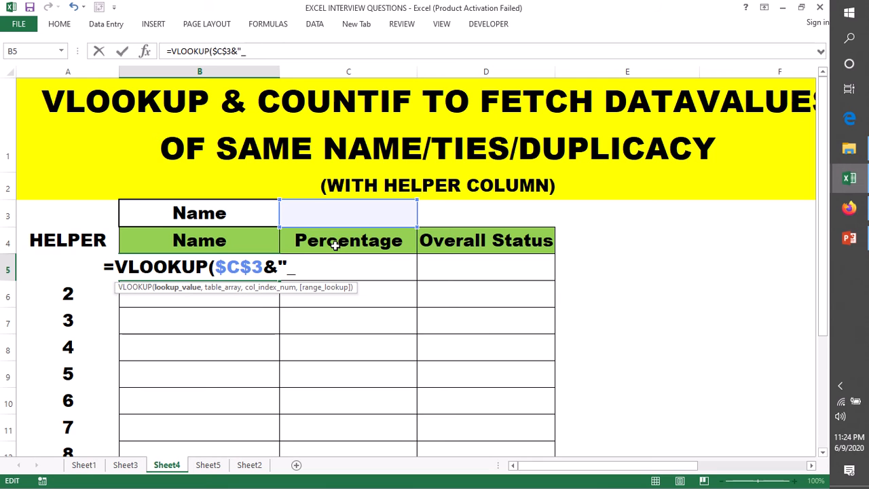
{"action": "type", "text": "\""}
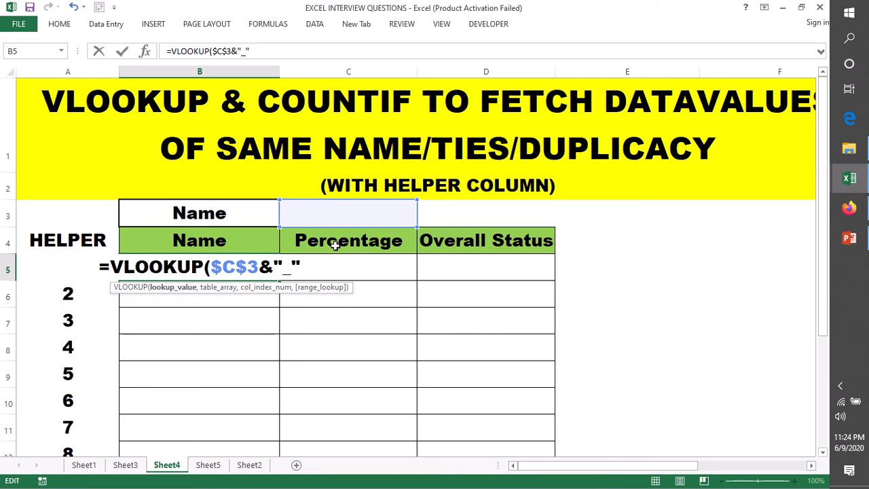
{"action": "type", "text": "&"}
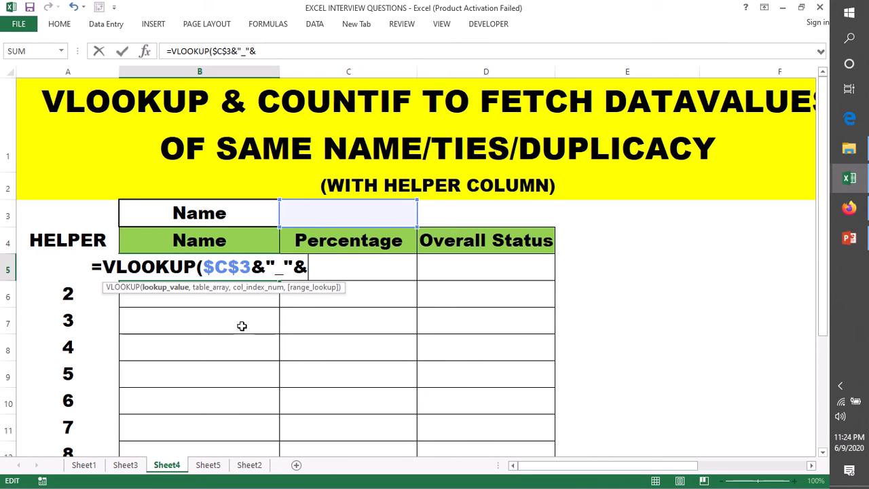
{"action": "type", "text": "$"}
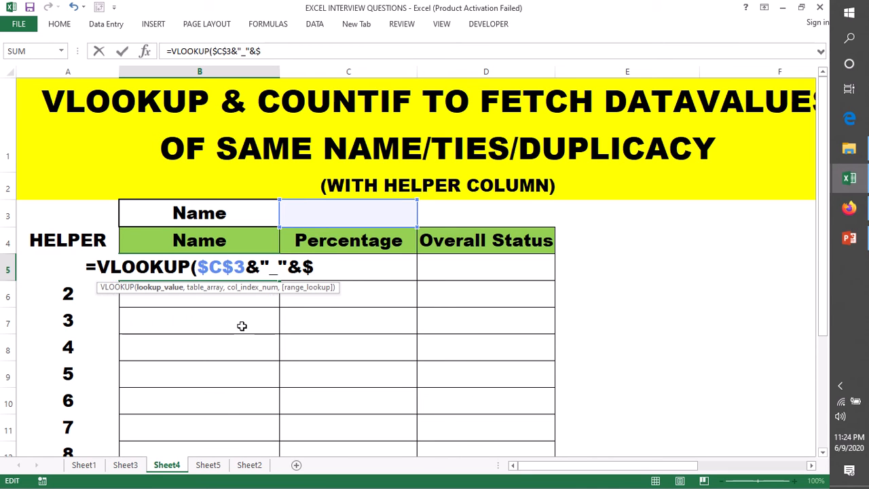
{"action": "type", "text": "A"}
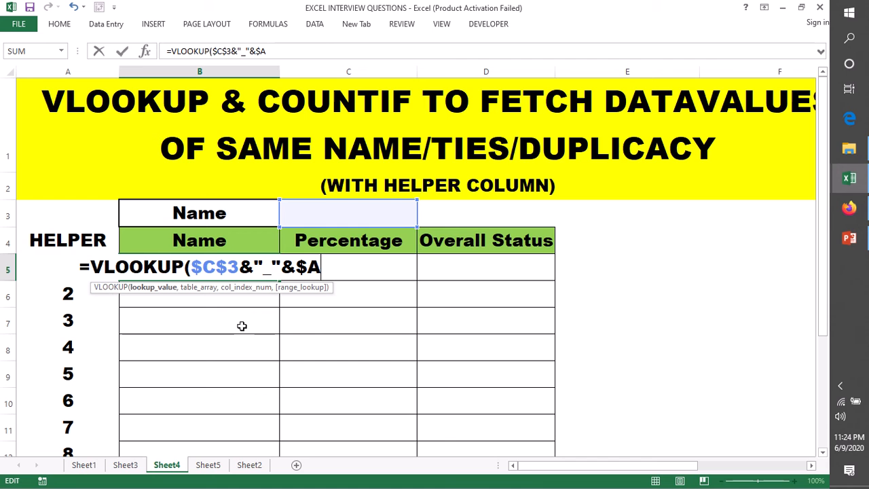
{"action": "type", "text": "5"}
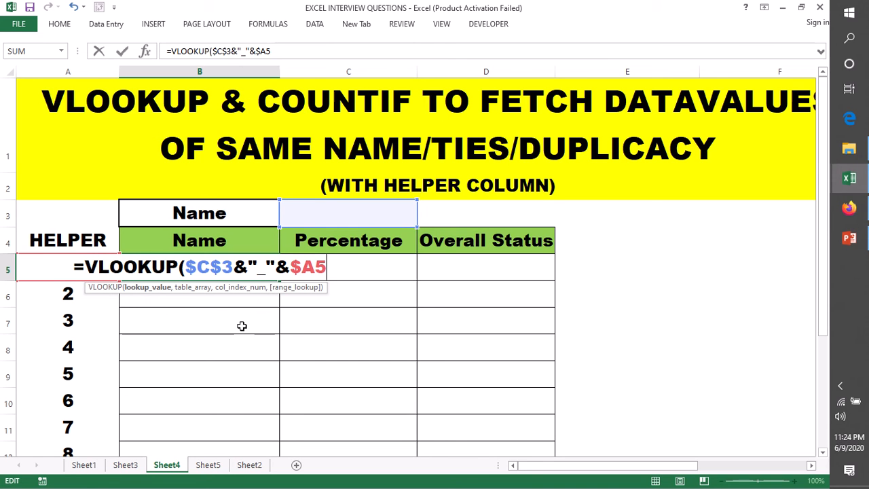
- Add the named range data as the table array of the VLOOKUP formula in B5
{"action": "type", "text": ","}
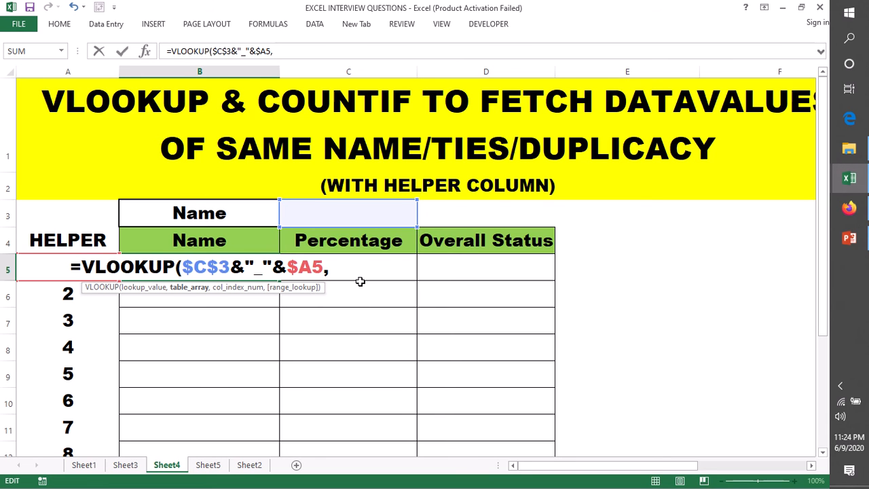
{"action": "type", "text": "data"}
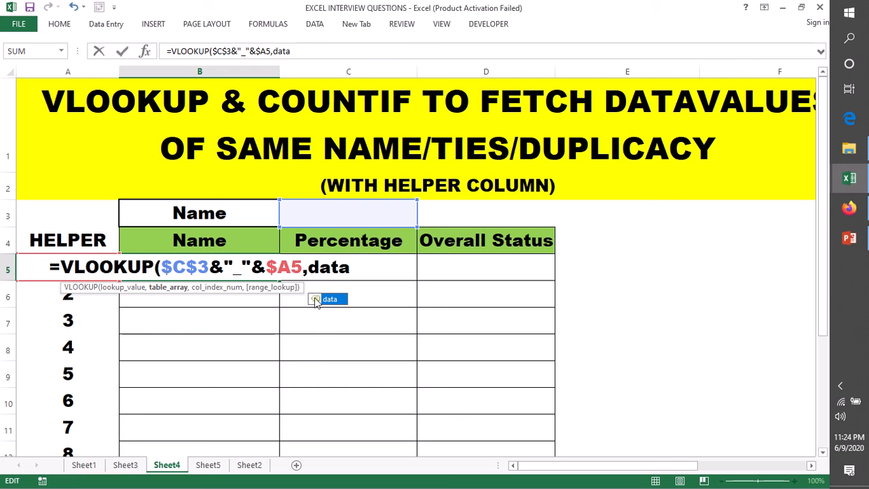
{"action": "key", "text": "Return"}
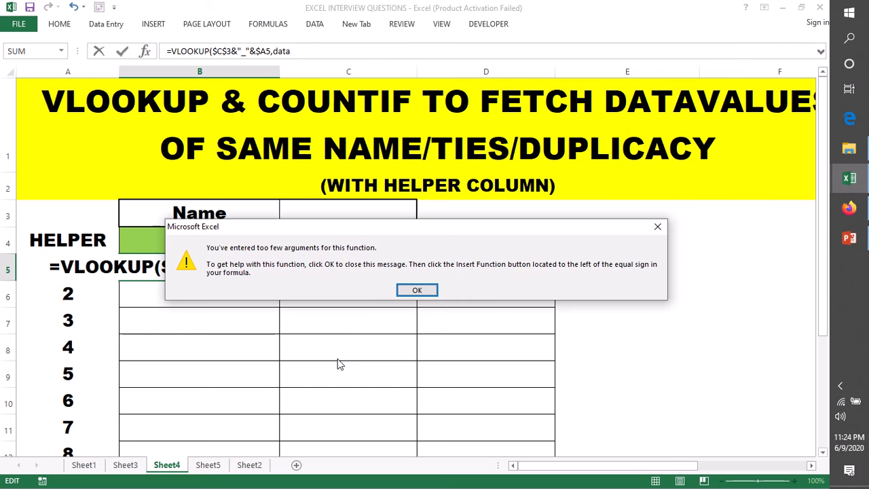
{"action": "left_click", "coordinate": [658, 226]}
{"action": "left_click", "coordinate": [352, 267]}
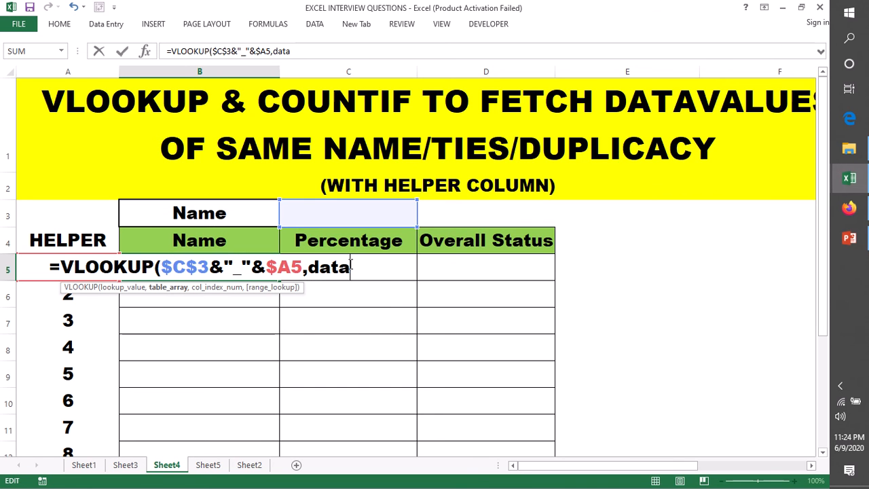
- Complete the VLOOKUP formula in B5 with column index 2 and range lookup 0
{"action": "type", "text": ","}
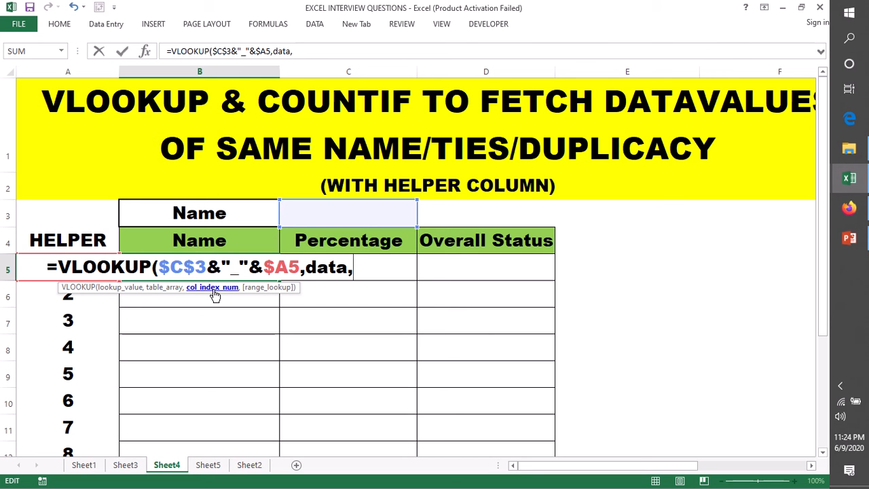
{"action": "type", "text": "2"}
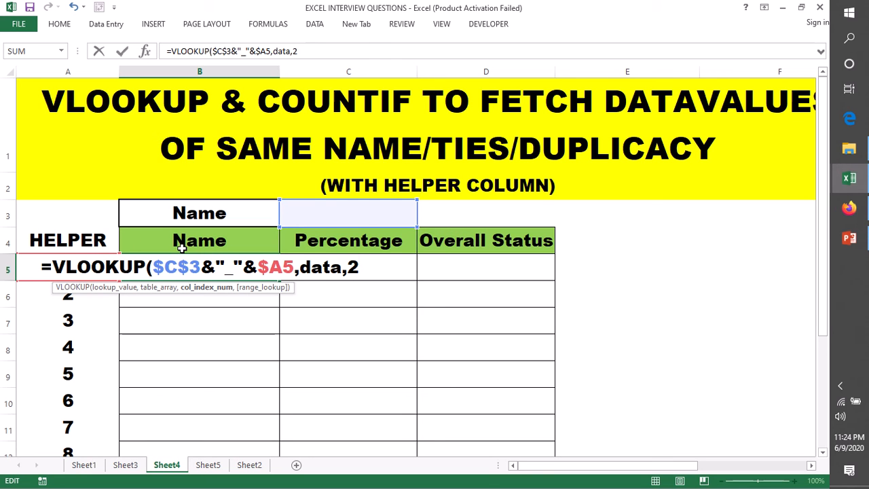
{"action": "type", "text": ",0"}
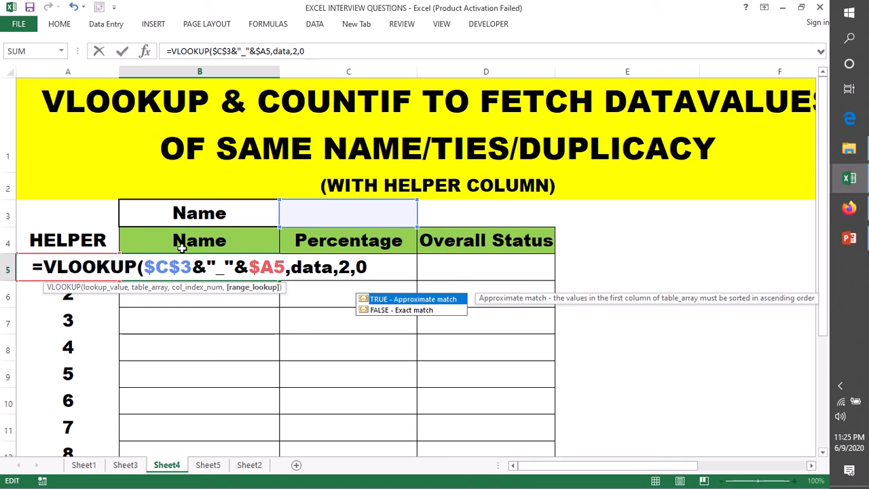
{"action": "type", "text": ")"}
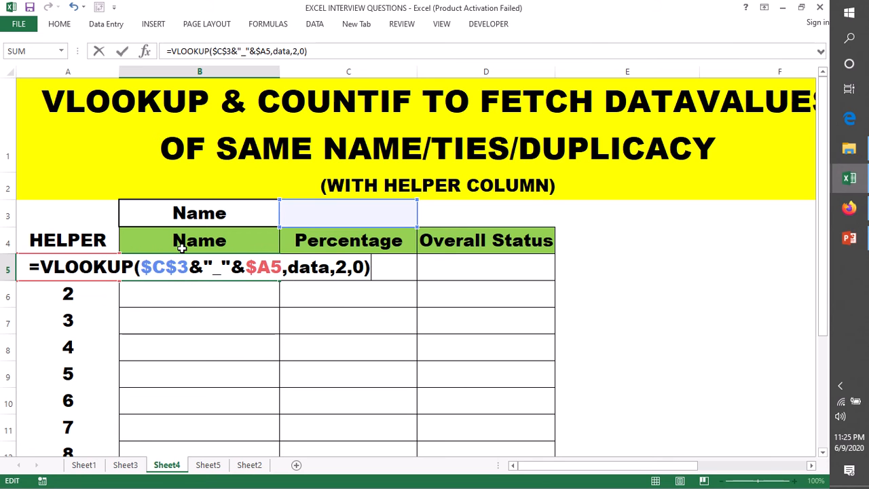
{"action": "key", "text": "Return"}
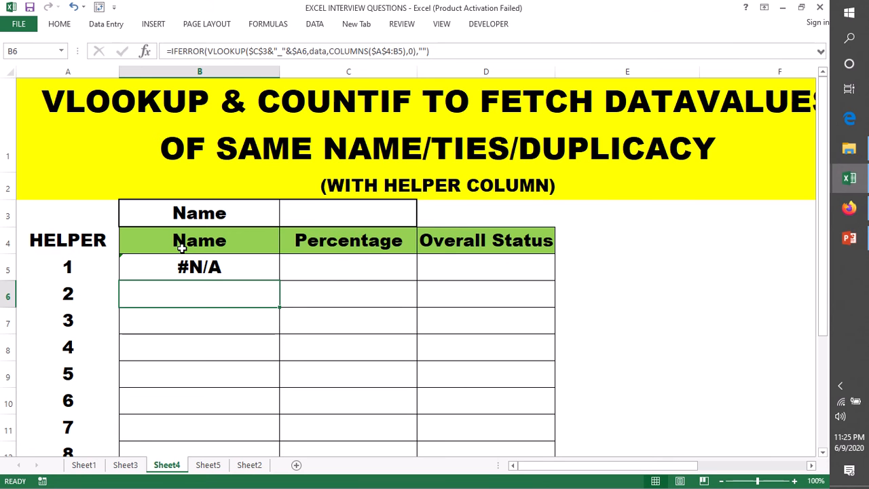
- Enter the person's name to look up in cell C3
{"action": "left_click", "coordinate": [221, 271]}
{"action": "left_click", "coordinate": [316, 212]}
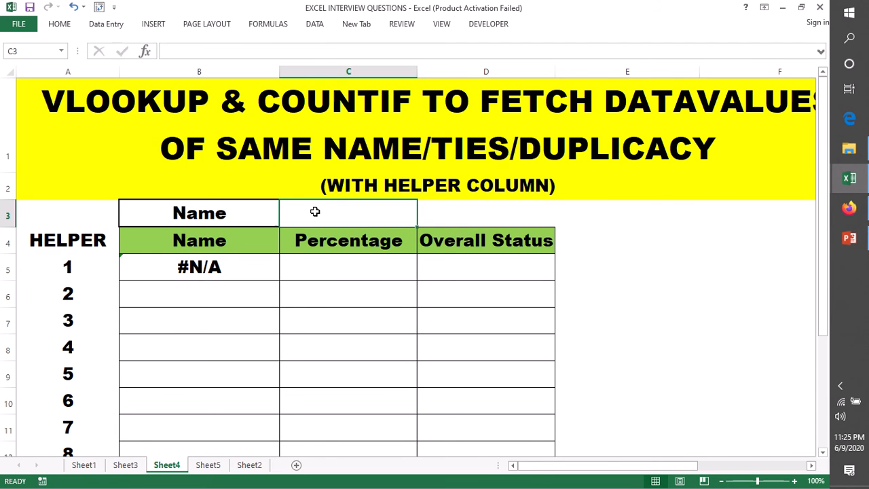
{"action": "double_click", "coordinate": [314, 213]}
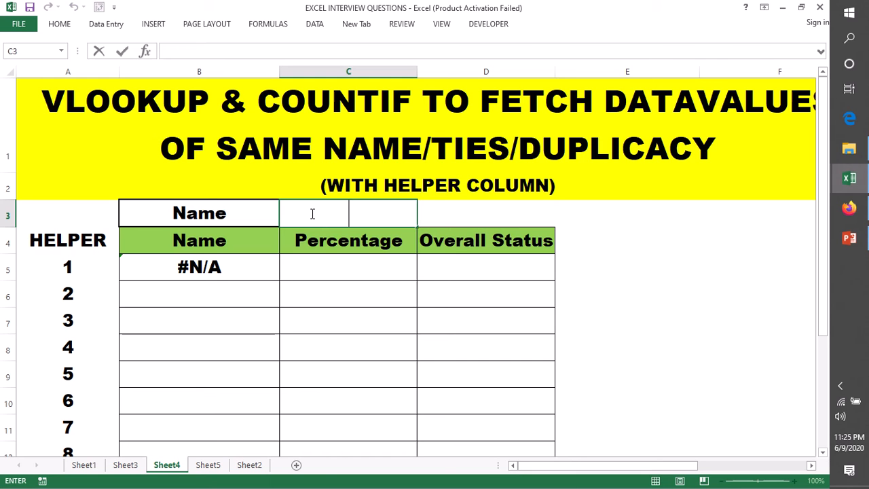
{"action": "type", "text": "raji"}
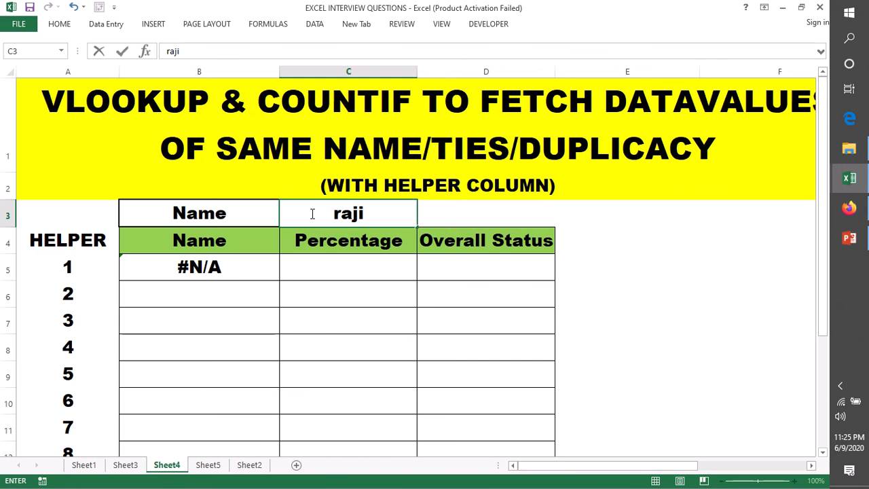
{"action": "key", "text": "Return"}
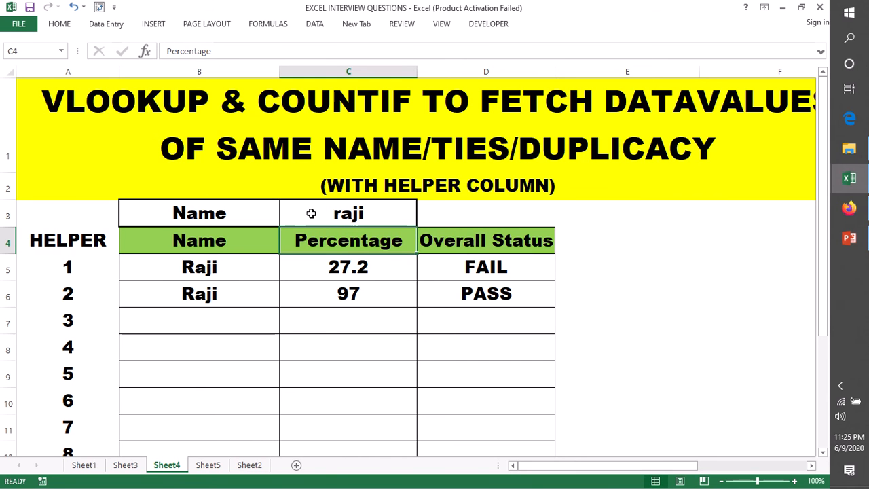
- Delete the old IFERROR VLOOKUP formula from the Percentage cell C5
{"action": "left_click", "coordinate": [323, 271]}
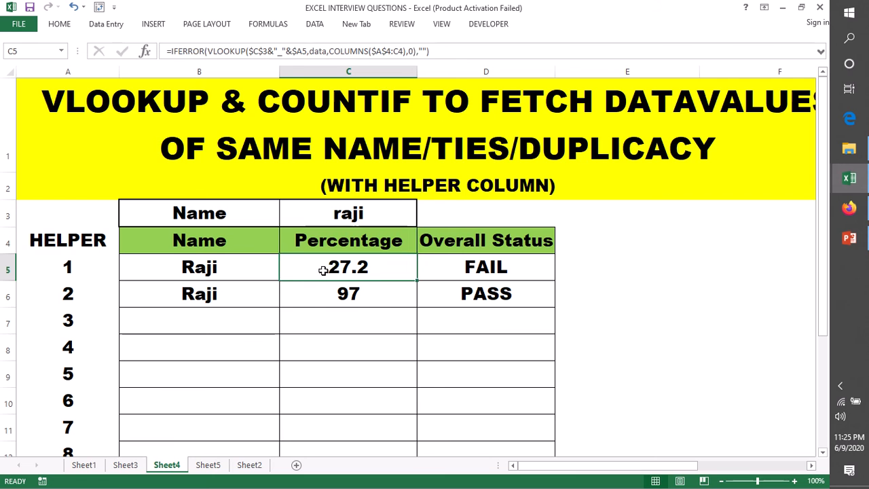
{"action": "double_click", "coordinate": [323, 270]}
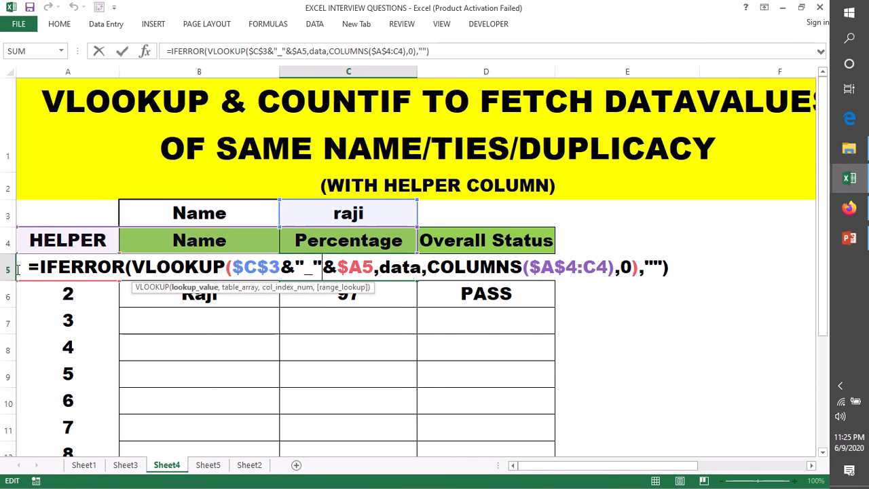
{"action": "left_click_drag", "start_coordinate": [19, 269], "coordinate": [599, 295]}
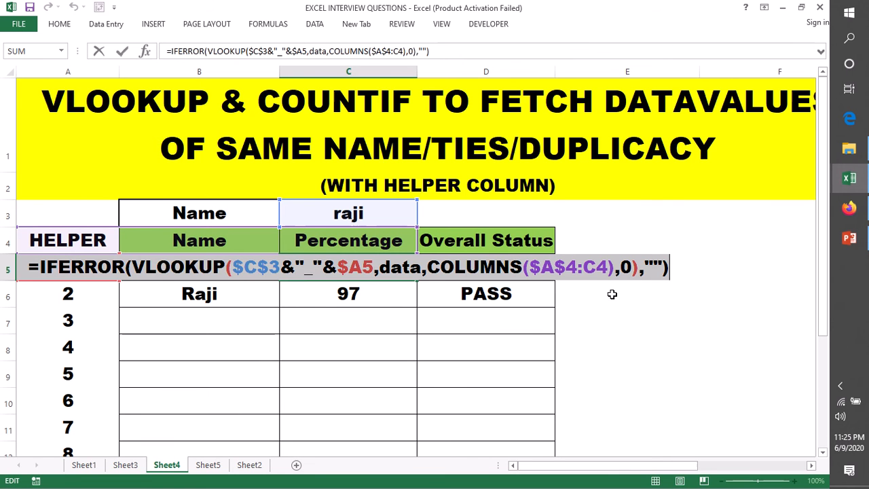
{"action": "key", "text": "Delete"}
{"action": "left_click", "coordinate": [713, 300]}
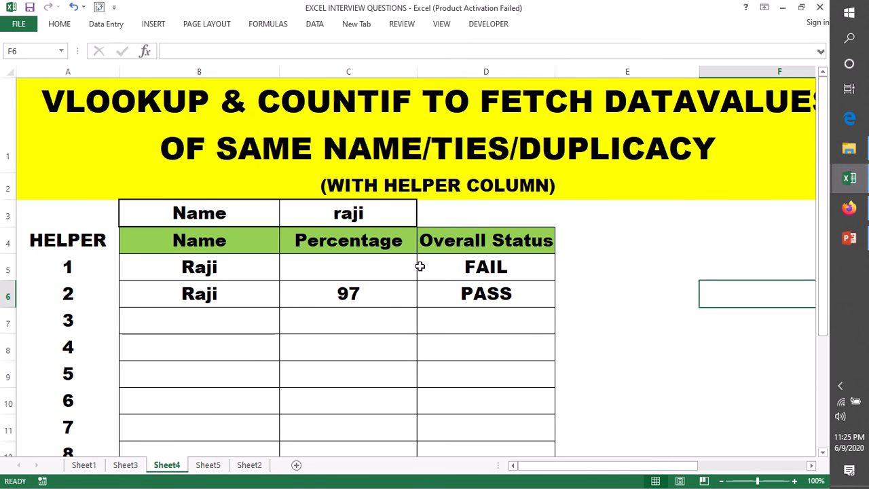
- Clear the old formulas from the Percentage and Overall Status cells C5:D6
{"action": "left_click_drag", "start_coordinate": [322, 269], "coordinate": [485, 291]}
{"action": "key", "text": "Delete"}
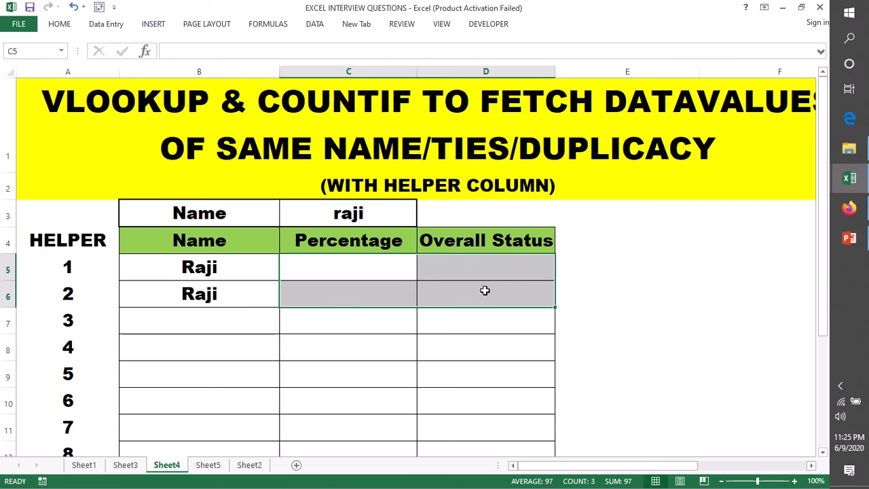
{"action": "left_click", "coordinate": [668, 292]}
{"action": "double_click", "coordinate": [457, 267]}
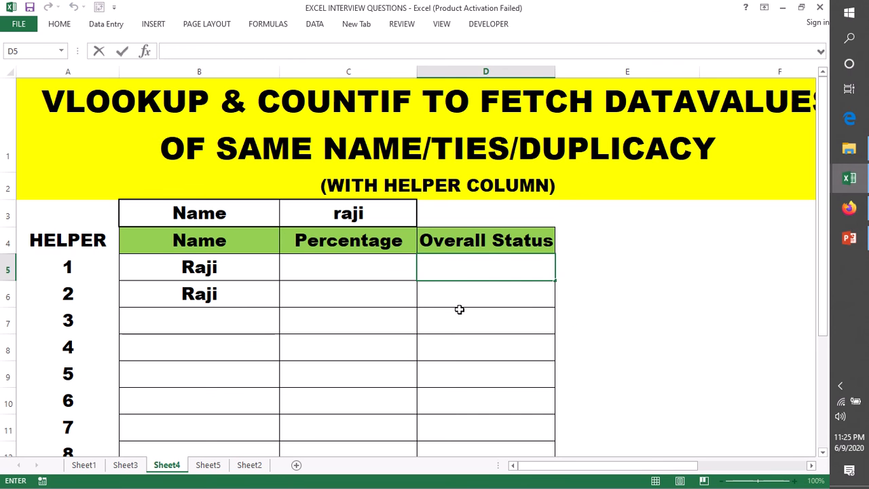
{"action": "double_click", "coordinate": [383, 297]}
{"action": "double_click", "coordinate": [480, 288]}
{"action": "left_click", "coordinate": [700, 310]}
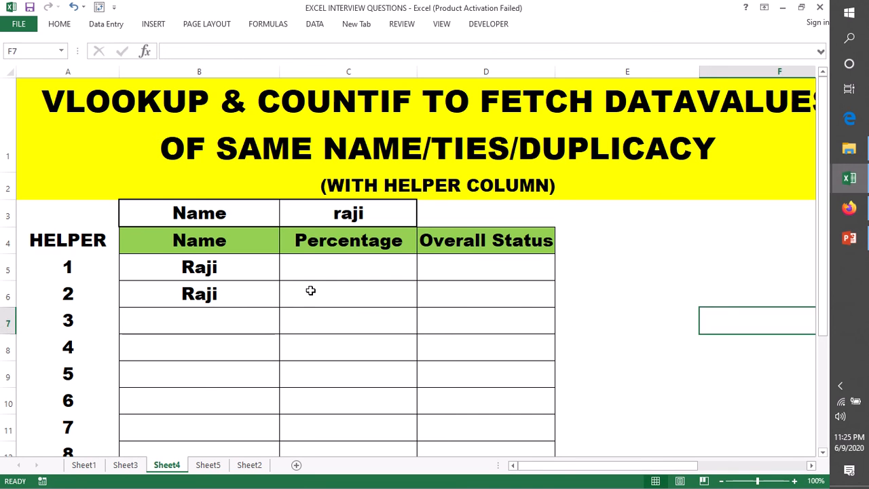
- Delete the old IFERROR VLOOKUP formula from the Name cell B6
{"action": "left_click", "coordinate": [243, 294]}
{"action": "double_click", "coordinate": [243, 295]}
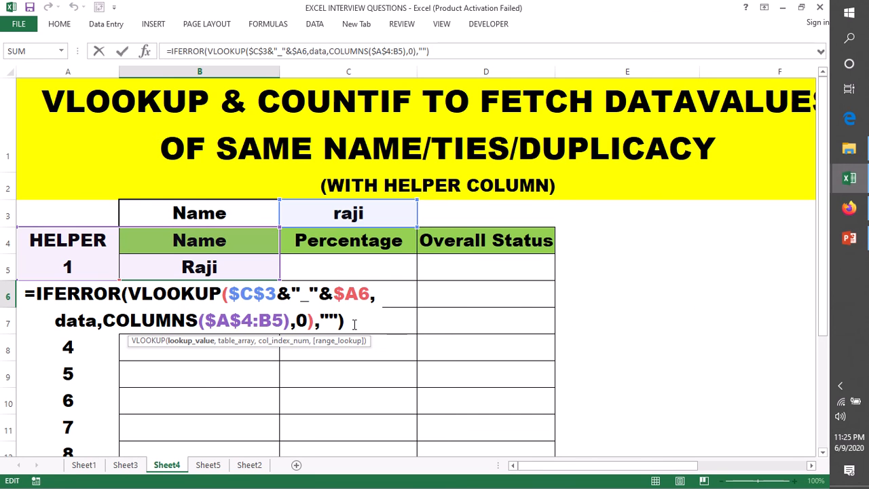
{"action": "left_click_drag", "start_coordinate": [345, 322], "coordinate": [28, 290]}
{"action": "key", "text": "Delete"}
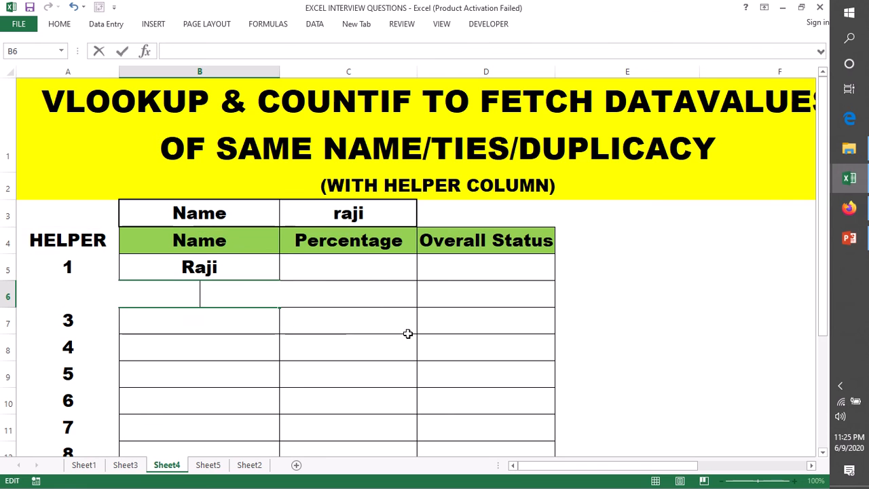
{"action": "left_click", "coordinate": [475, 299]}
{"action": "left_click", "coordinate": [672, 301]}
- Clear the remaining old formulas from the results range B6:D15
{"action": "left_click", "coordinate": [204, 291]}
{"action": "left_click_drag", "start_coordinate": [347, 309], "coordinate": [501, 419]}
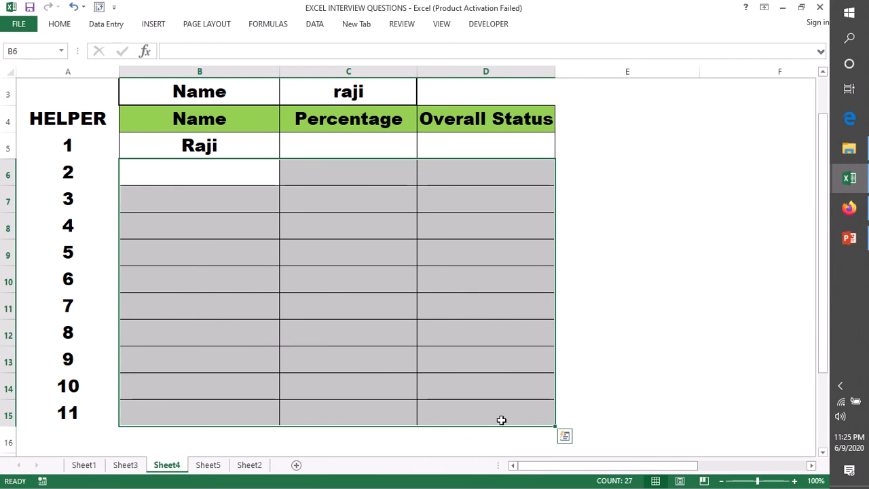
{"action": "left_click", "coordinate": [668, 363]}
{"action": "left_click", "coordinate": [352, 227]}
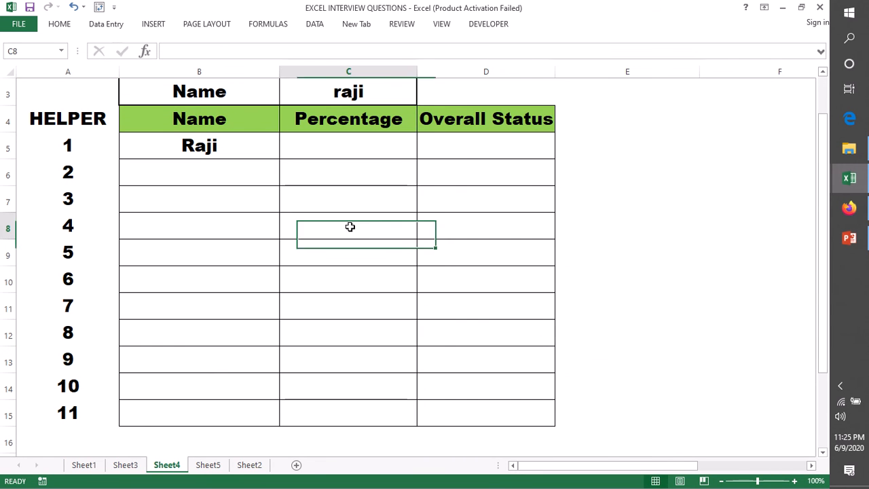
{"action": "left_click", "coordinate": [641, 275]}
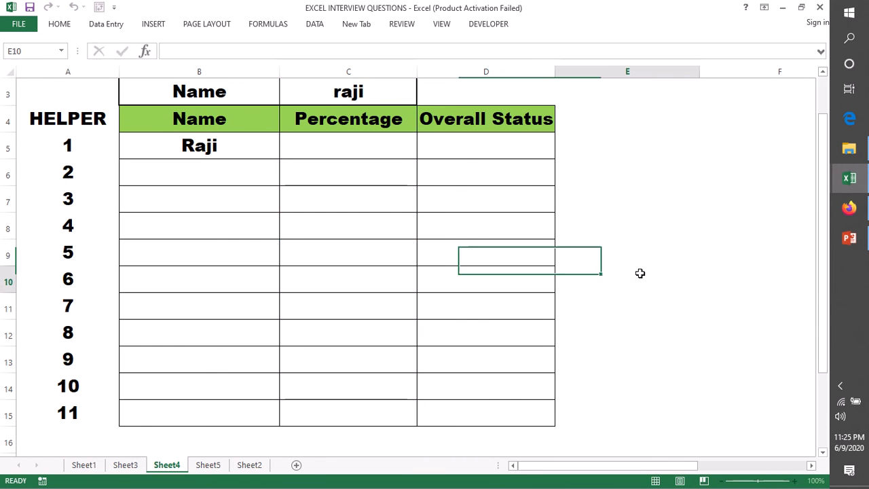
- Fill the VLOOKUP formula from B5 across the row to D5
{"action": "left_click", "coordinate": [231, 145]}
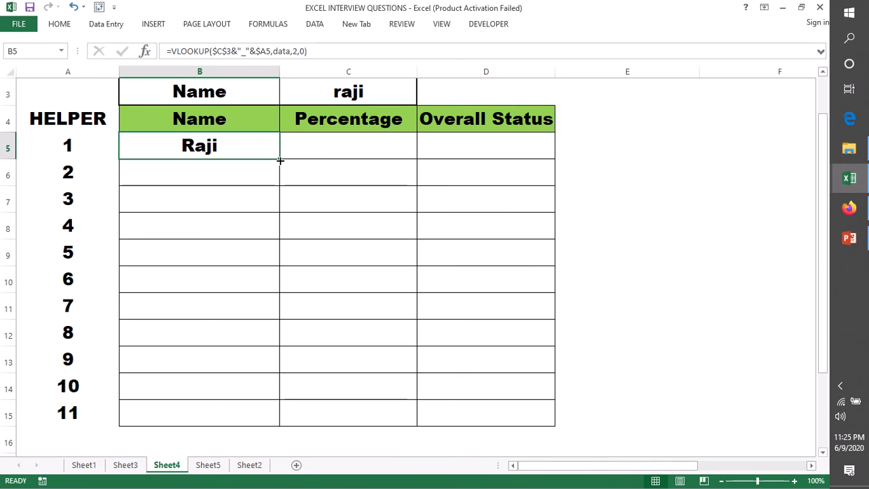
{"action": "left_click_drag", "start_coordinate": [284, 159], "coordinate": [492, 167]}
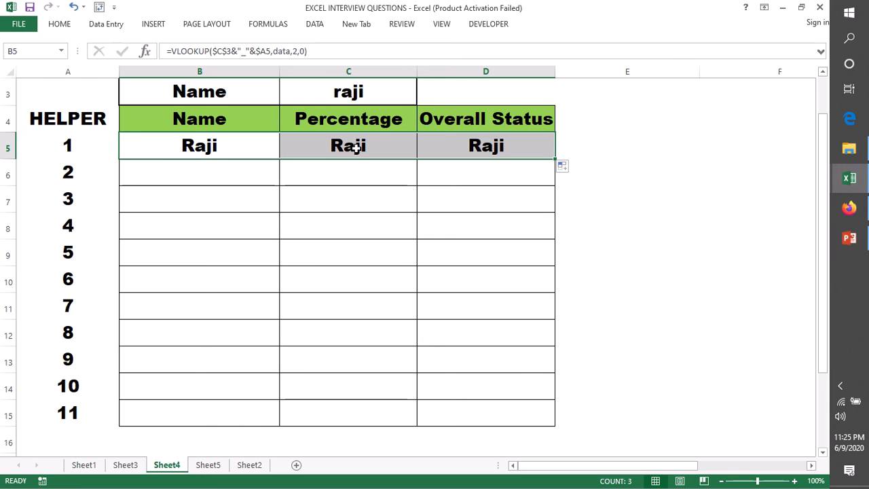
{"action": "scroll", "coordinate": [679, 206], "scroll_direction": "up", "scroll_amount": 1}
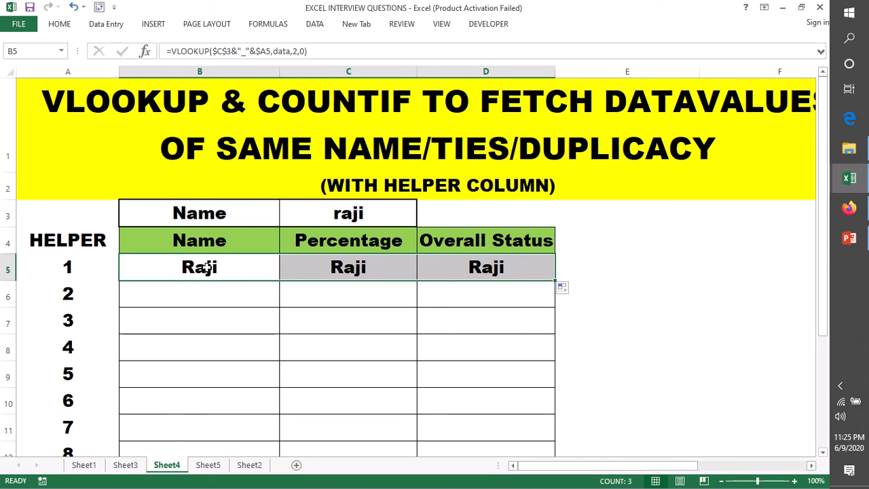
- Replace the column index 2 in the B5 VLOOKUP formula with the COLUMNS function
{"action": "double_click", "coordinate": [206, 267]}
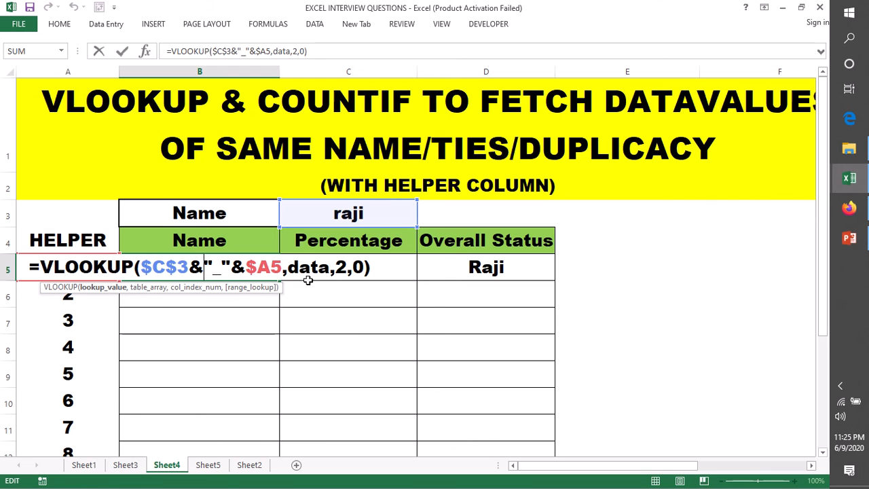
{"action": "double_click", "coordinate": [342, 268]}
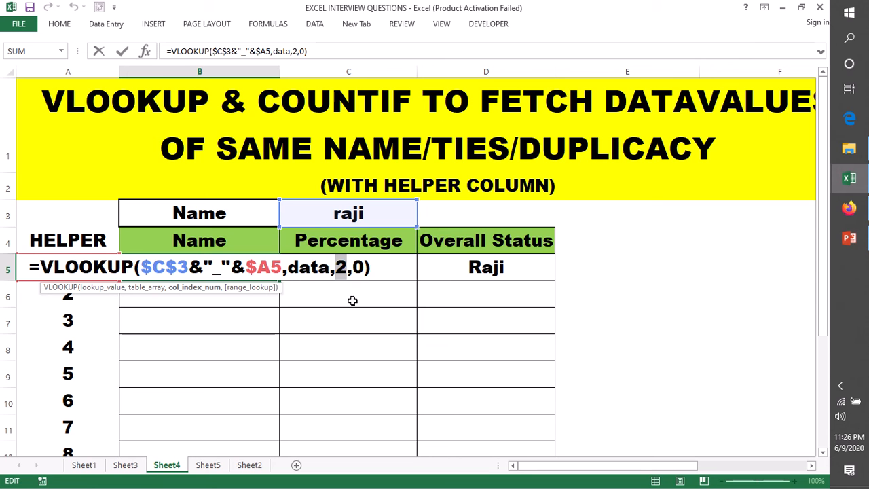
{"action": "key", "text": "BackSpace"}
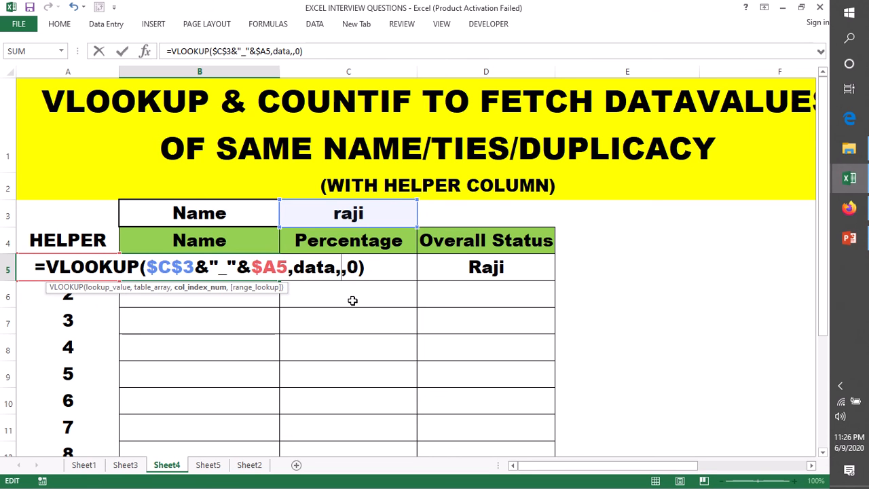
{"action": "type", "text": "column"}
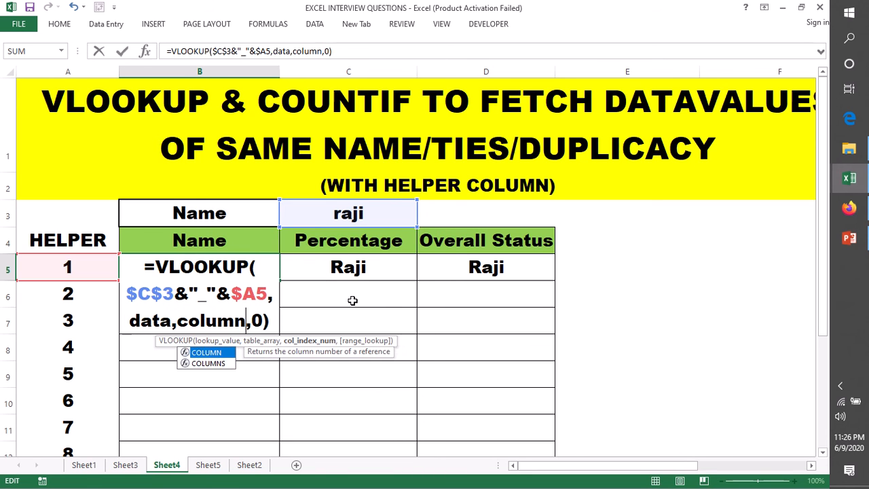
{"action": "type", "text": "s"}
{"action": "key", "text": "Tab"}
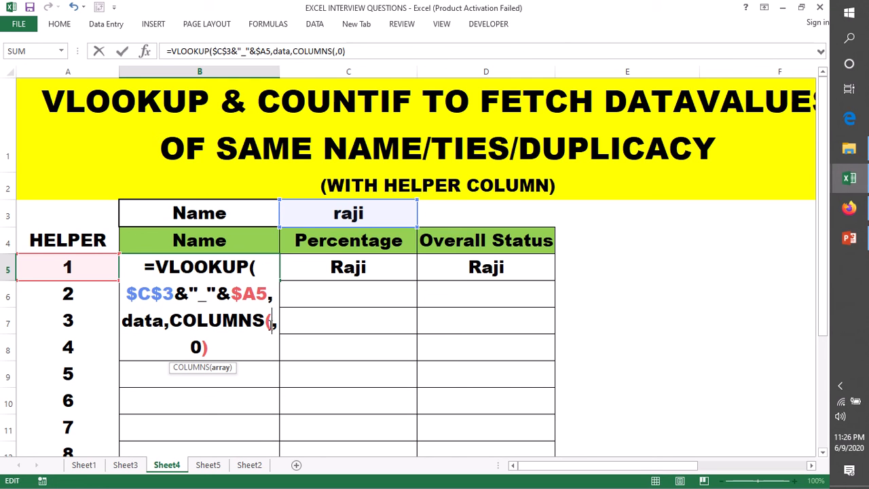
- Complete the COLUMNS argument in B5 with the expanding range $A$4:A4 and enter the formula
{"action": "left_click", "coordinate": [53, 241]}
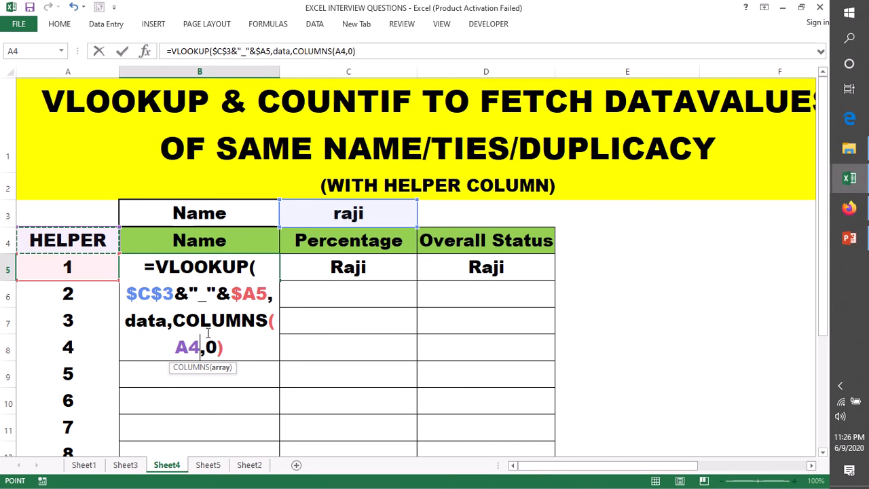
{"action": "key", "text": "F4"}
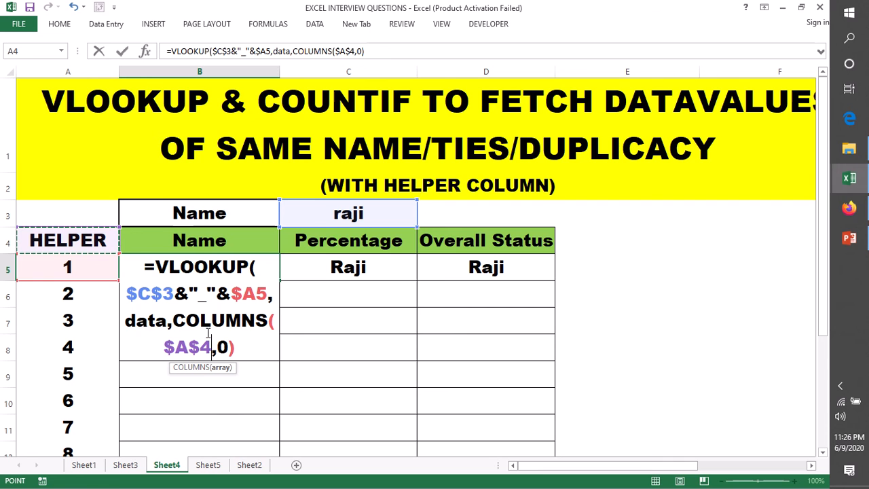
{"action": "key", "text": "F8"}
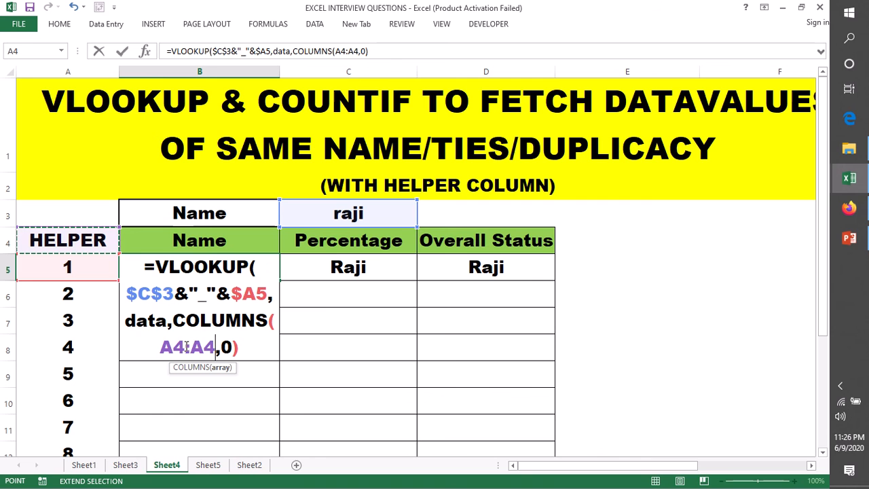
{"action": "left_click_drag", "start_coordinate": [185, 347], "coordinate": [167, 348]}
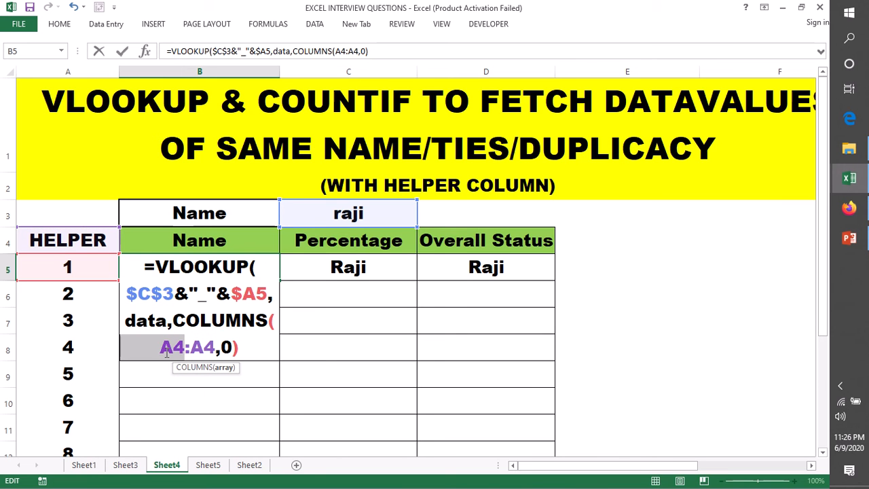
{"action": "key", "text": "F4"}
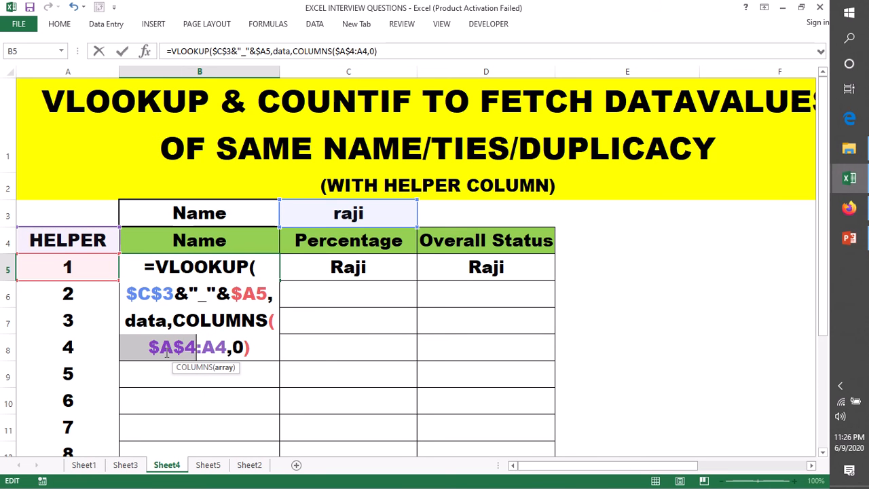
{"action": "left_click", "coordinate": [229, 344]}
{"action": "type", "text": ")"}
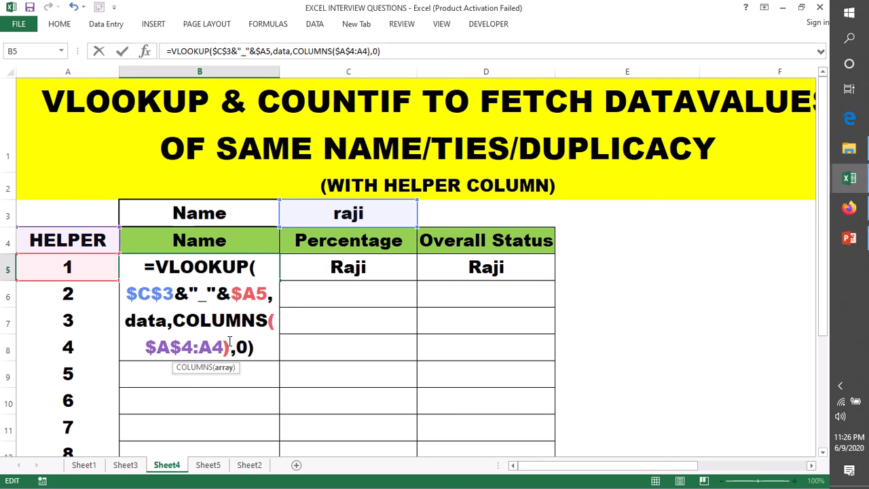
{"action": "key", "text": "Return"}
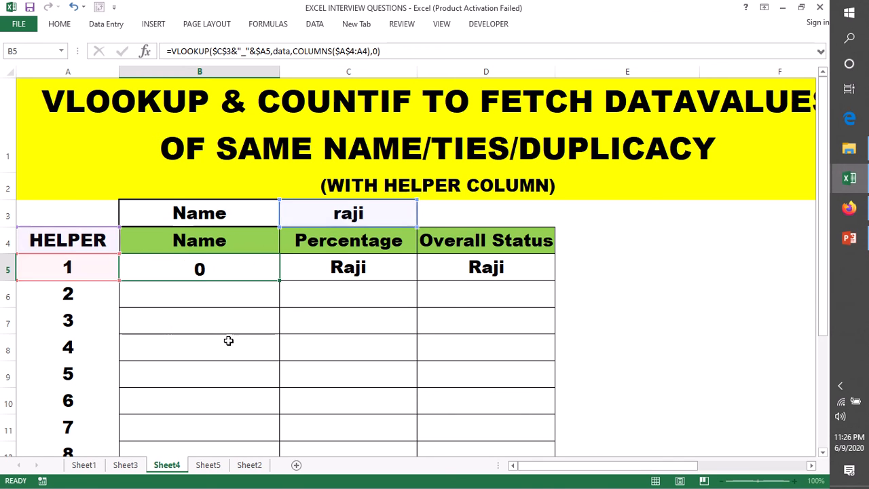
- Change the COLUMNS range in B5 to $A4:A4 and fill the formula across to D5
{"action": "left_click", "coordinate": [216, 269]}
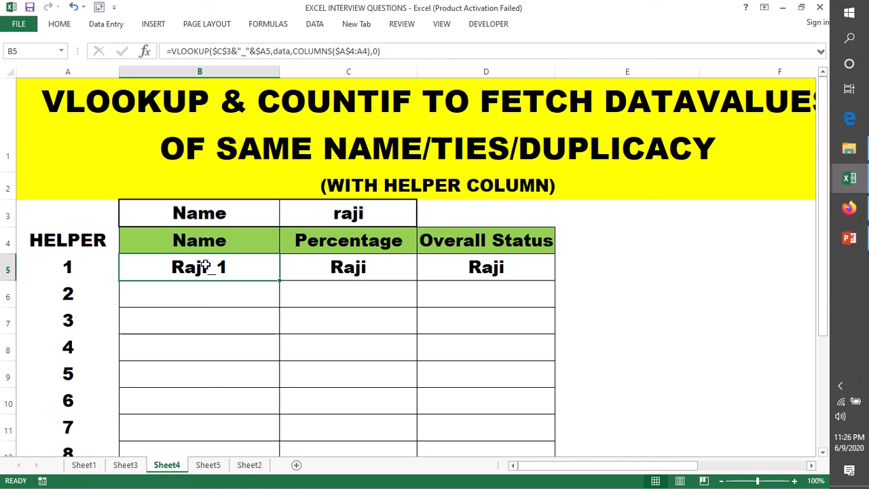
{"action": "double_click", "coordinate": [205, 267]}
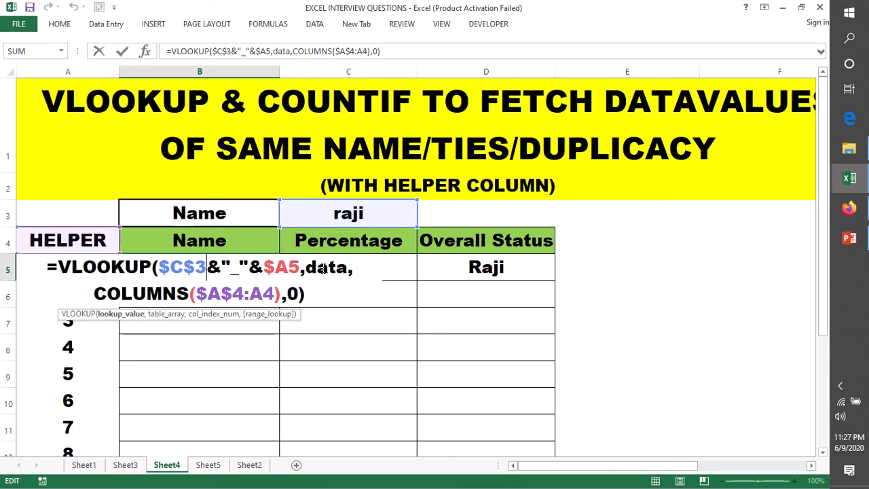
{"action": "left_click", "coordinate": [232, 293]}
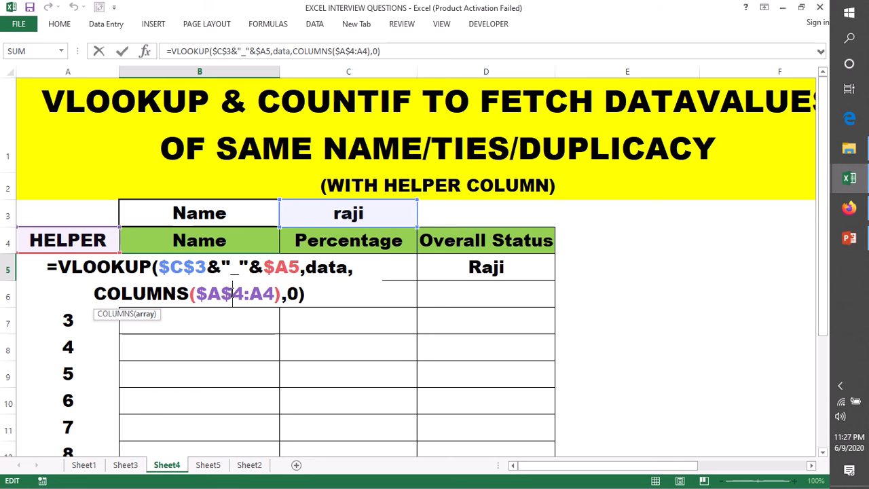
{"action": "key", "text": "BackSpace"}
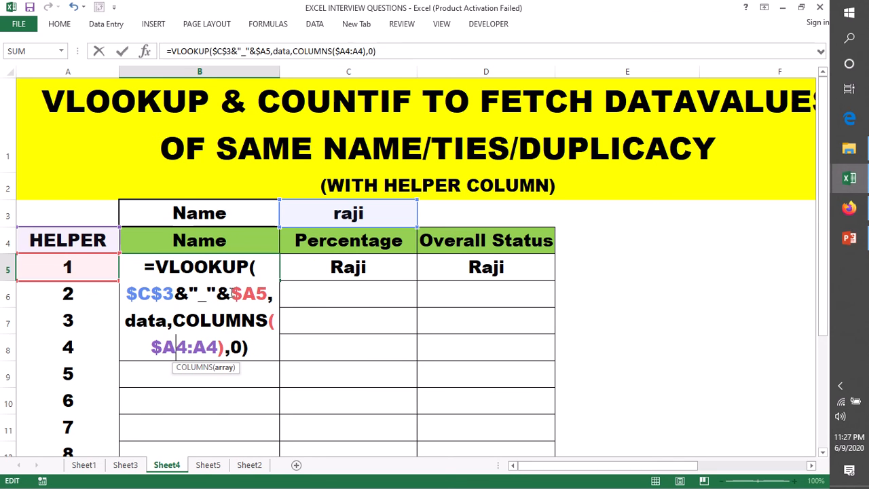
{"action": "key", "text": "Return"}
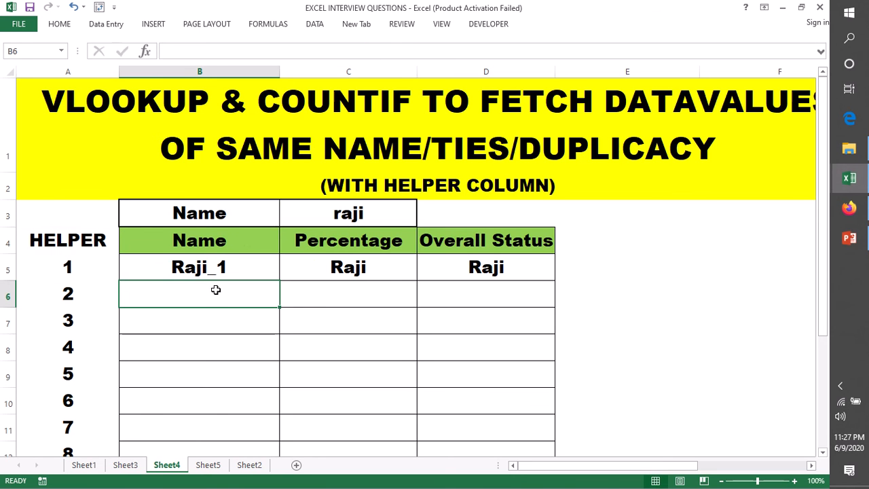
{"action": "left_click", "coordinate": [206, 270]}
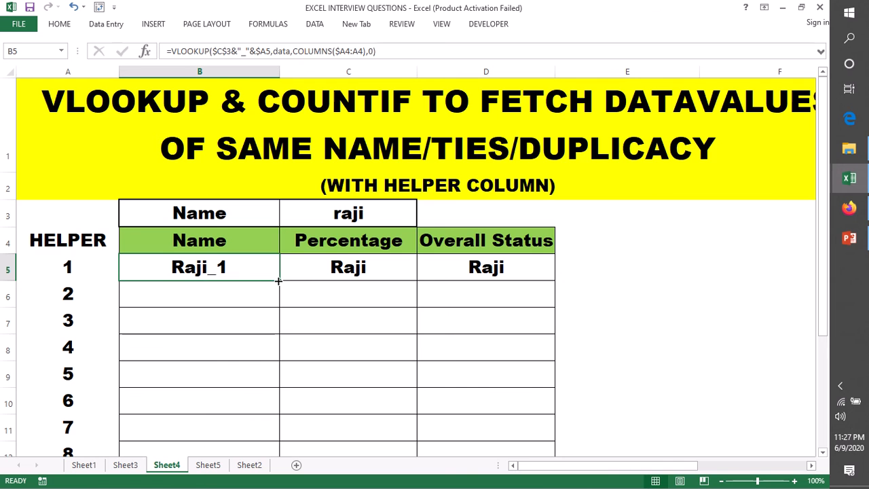
{"action": "left_click_drag", "start_coordinate": [280, 280], "coordinate": [489, 270]}
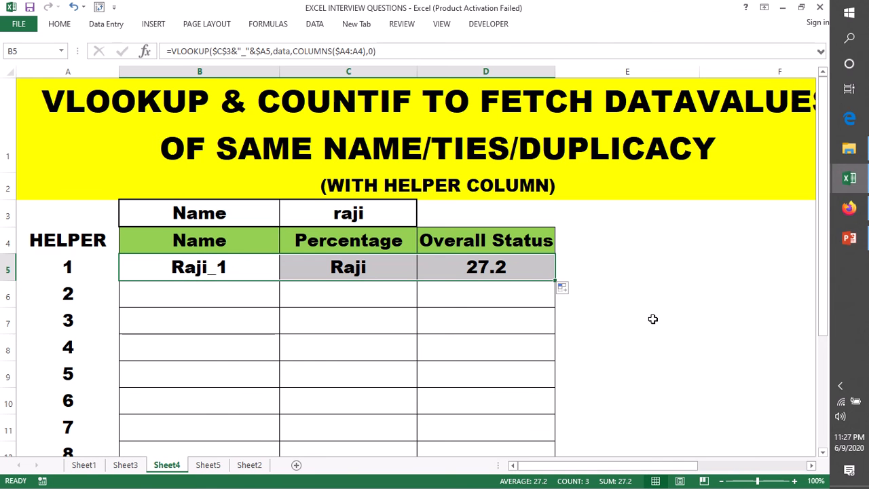
- Make the row of the first COLUMNS reference in C5 absolute, giving $A$4:B4
{"action": "double_click", "coordinate": [333, 267]}
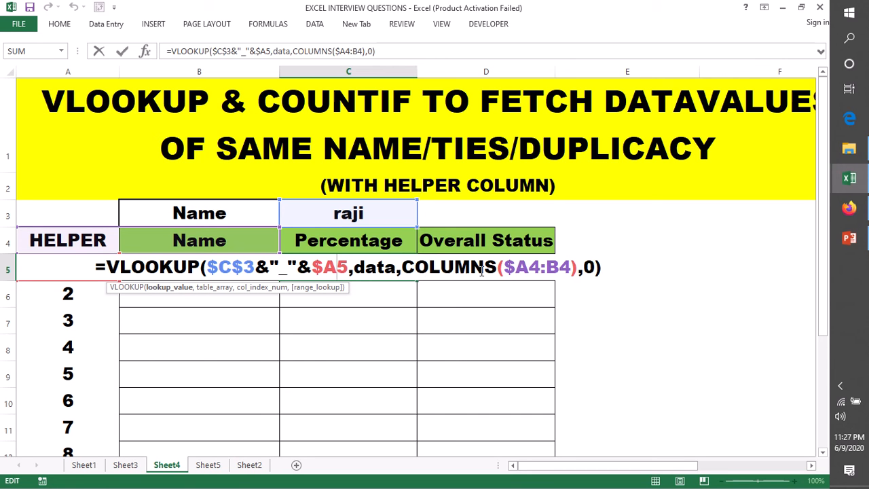
{"action": "left_click", "coordinate": [534, 267]}
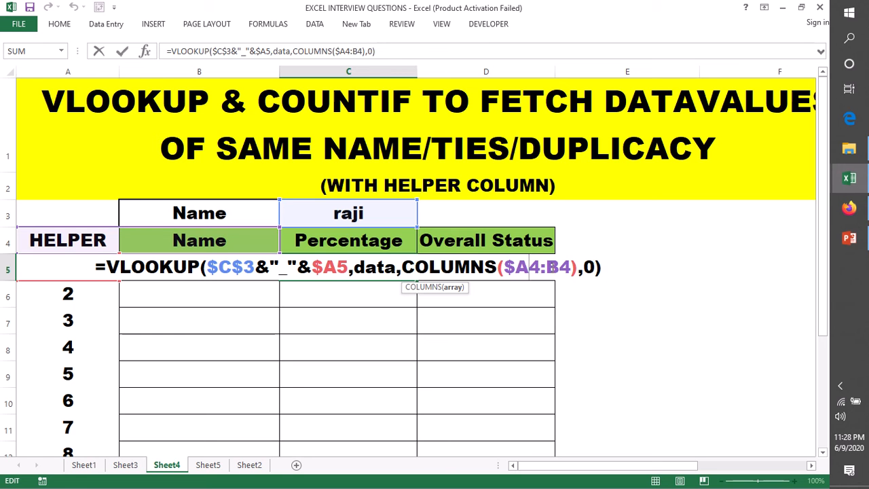
{"action": "type", "text": "$"}
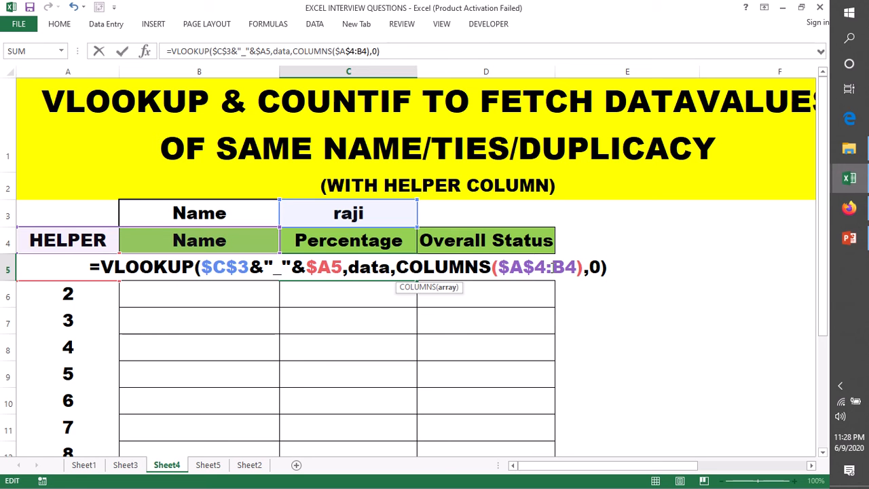
{"action": "key", "text": "Return"}
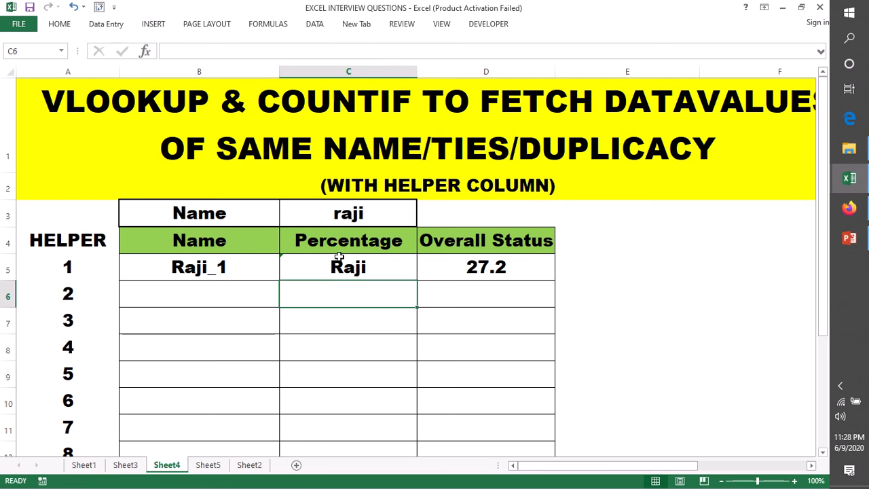
- Set the COLUMNS range in the B5 formula to $A$4:B4 and fill the formula across to D5
{"action": "left_click", "coordinate": [232, 267]}
{"action": "key", "text": "F2"}
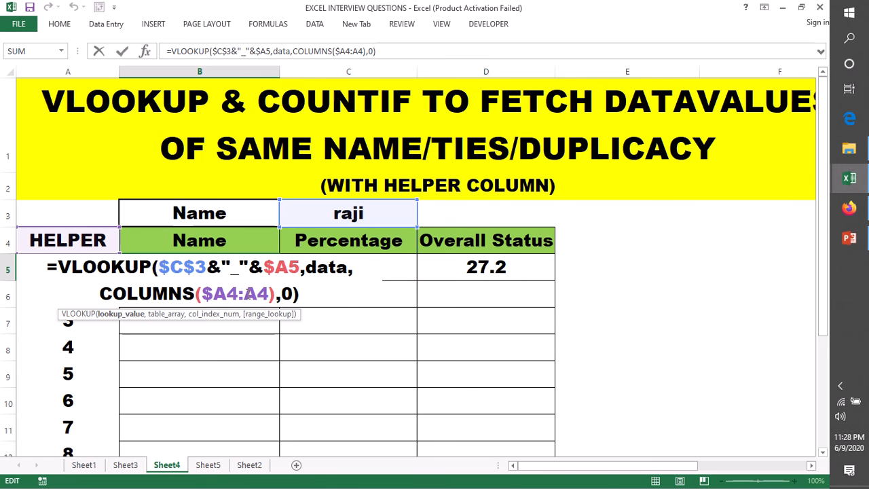
{"action": "left_click", "coordinate": [226, 293]}
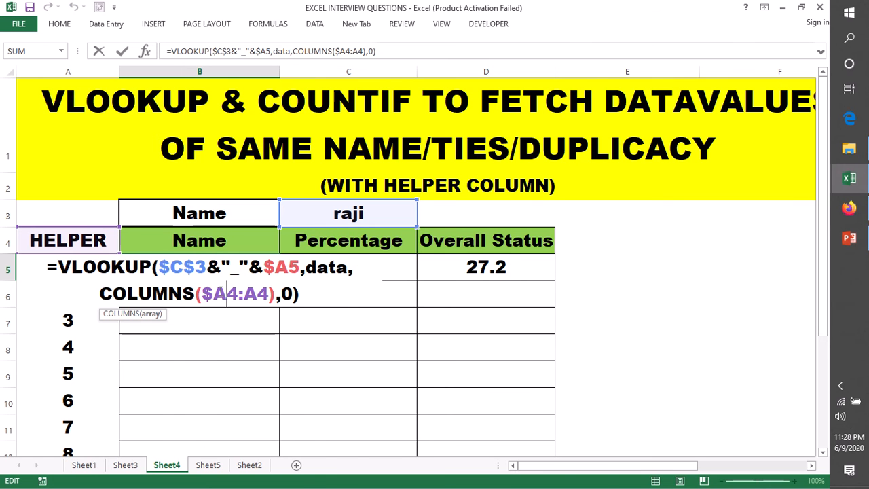
{"action": "type", "text": "$"}
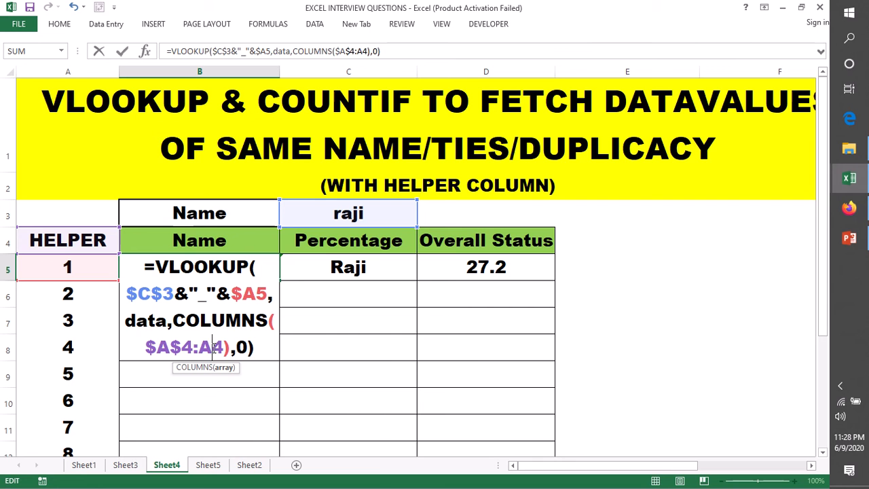
{"action": "key", "text": "BackSpace"}
{"action": "type", "text": "b"}
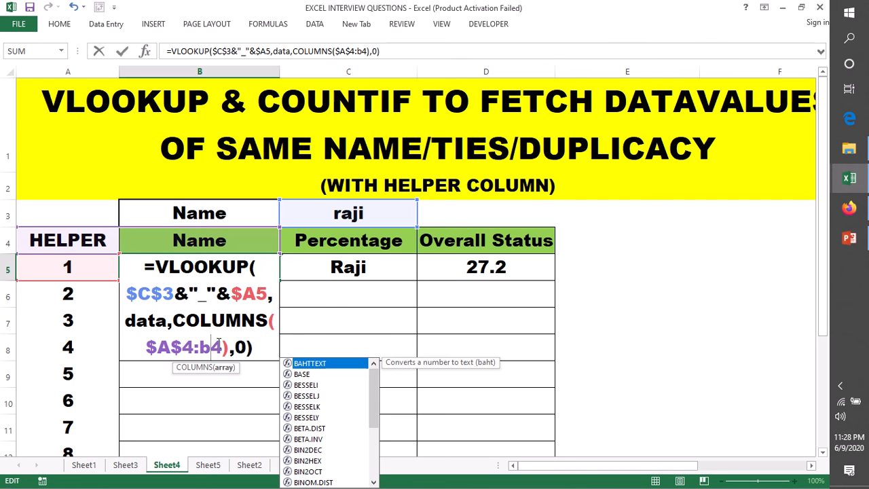
{"action": "key", "text": "Return"}
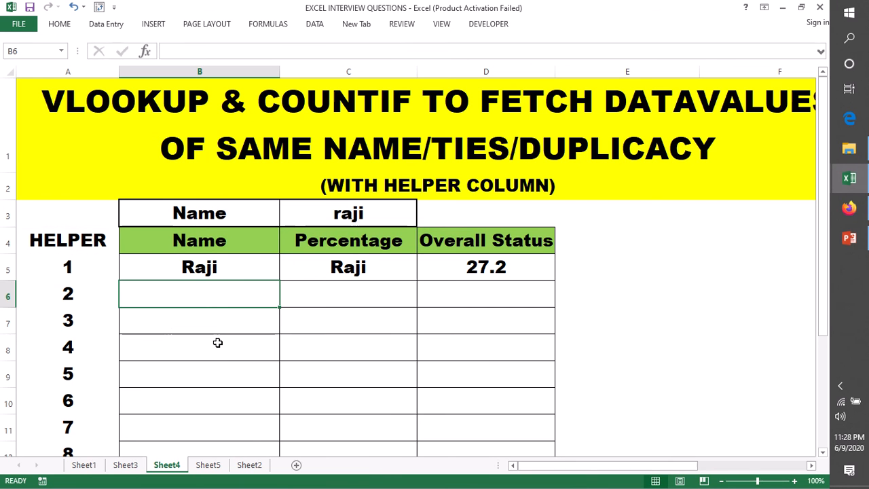
{"action": "left_click", "coordinate": [210, 269]}
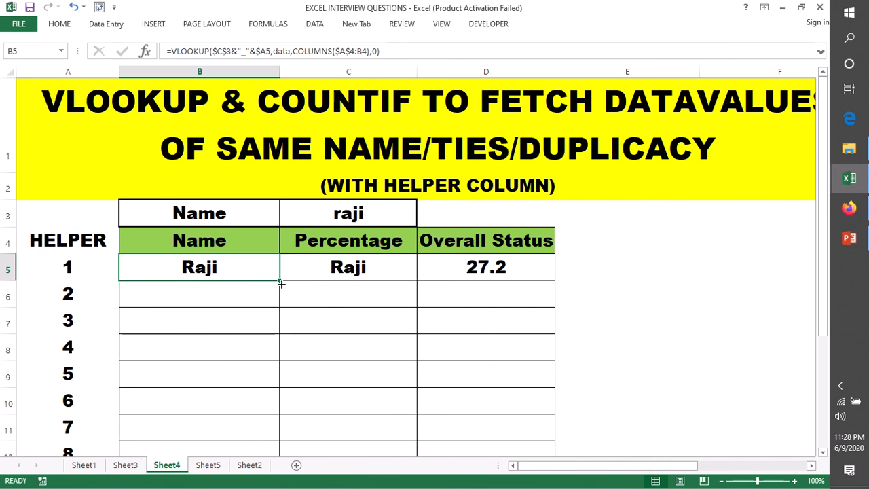
{"action": "left_click_drag", "start_coordinate": [279, 281], "coordinate": [517, 277]}
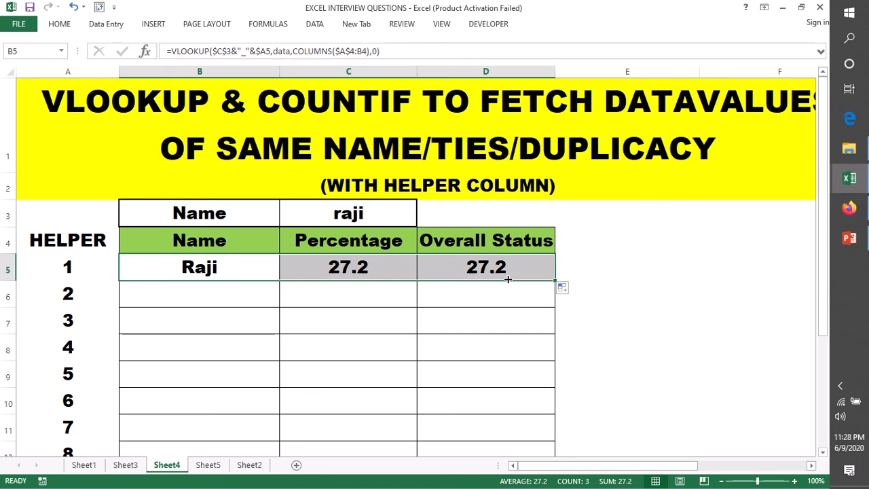
- Examine the start and end references of the COLUMNS range in the Percentage formula in C5
{"action": "left_click", "coordinate": [372, 264]}
{"action": "double_click", "coordinate": [340, 270]}
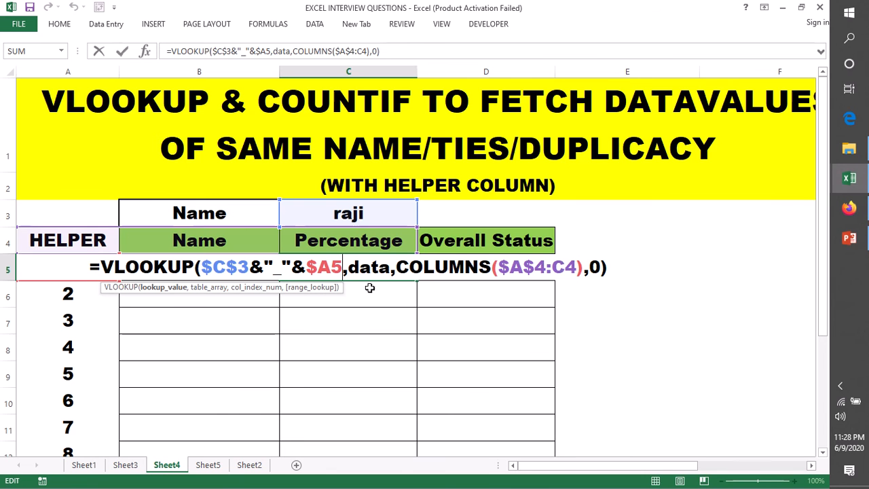
{"action": "left_click", "coordinate": [343, 267]}
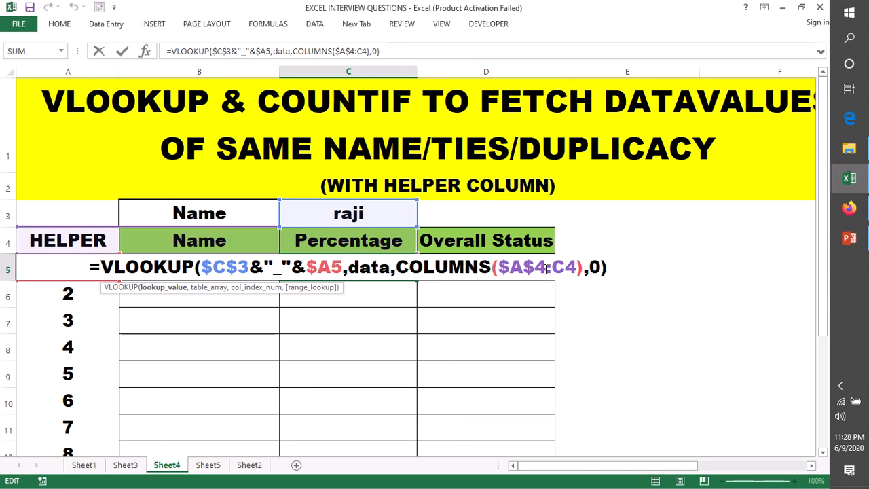
{"action": "left_click_drag", "start_coordinate": [545, 269], "coordinate": [499, 269]}
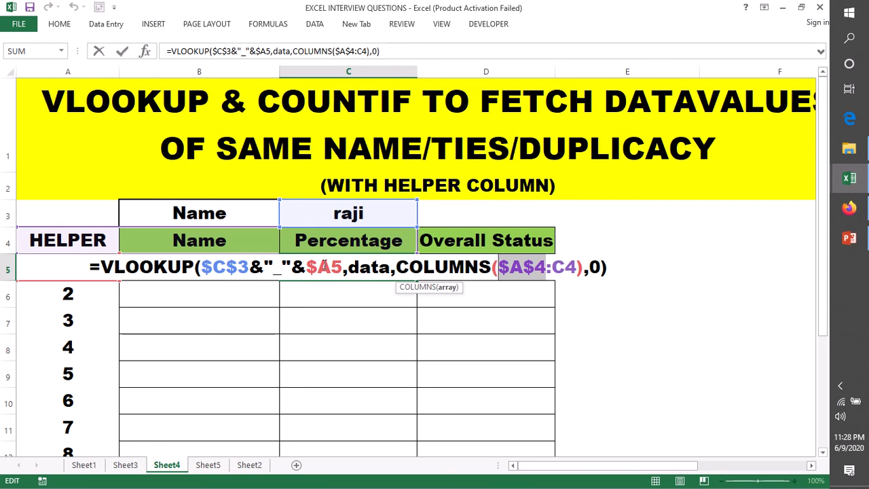
{"action": "left_click_drag", "start_coordinate": [551, 269], "coordinate": [567, 267]}
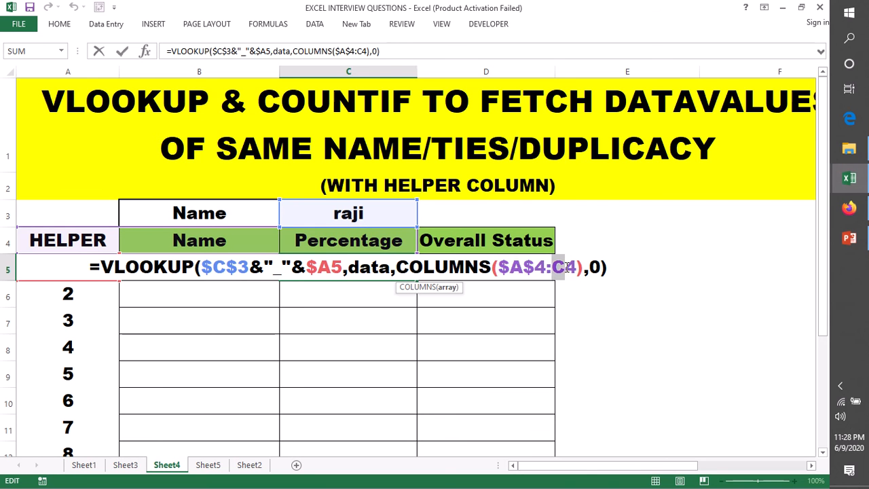
{"action": "key", "text": "Return"}
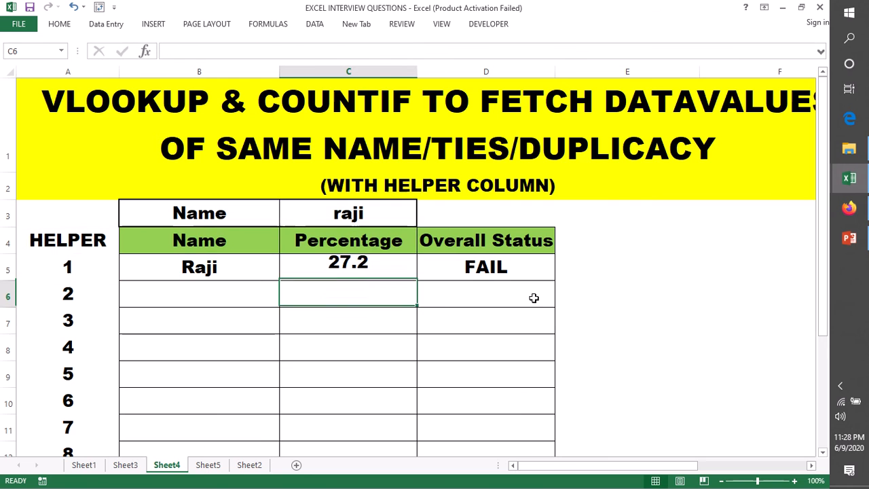
- Examine the relative end reference B4 of the COLUMNS range in the B5 formula
{"action": "double_click", "coordinate": [241, 267]}
{"action": "double_click", "coordinate": [241, 267]}
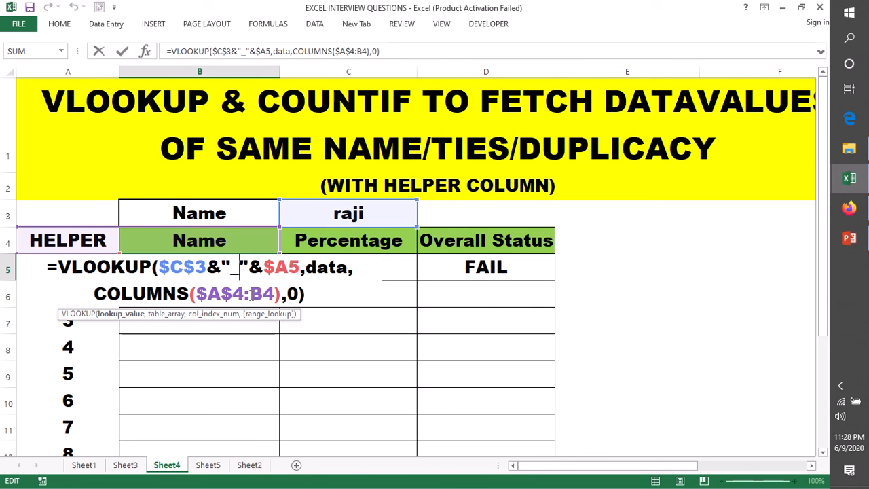
{"action": "left_click_drag", "start_coordinate": [250, 293], "coordinate": [274, 293]}
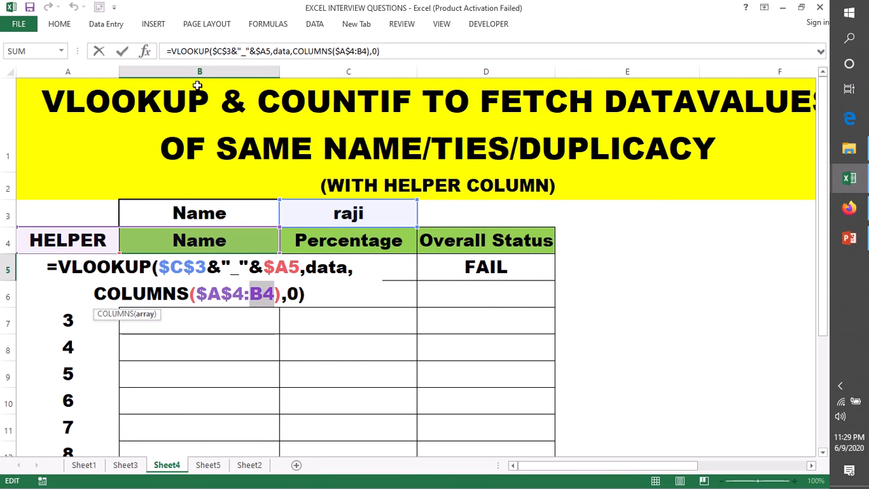
{"action": "left_click", "coordinate": [264, 294]}
{"action": "key", "text": "shift+Left"}
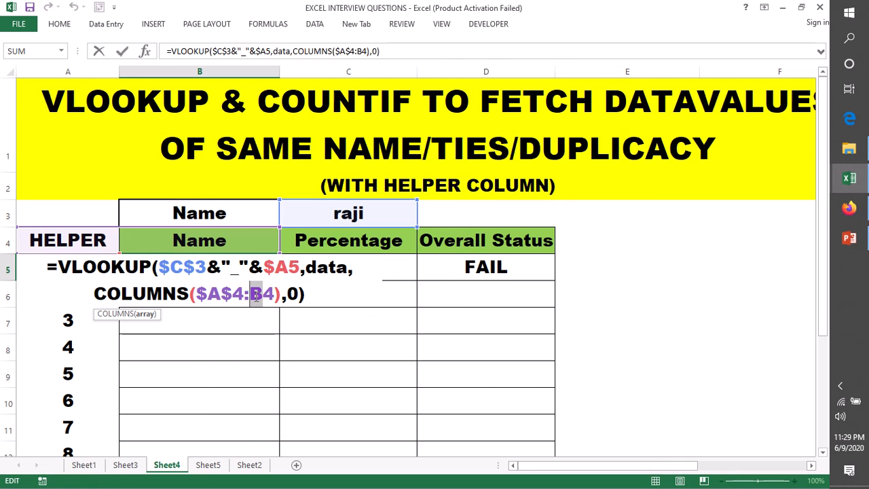
{"action": "key", "text": "Return"}
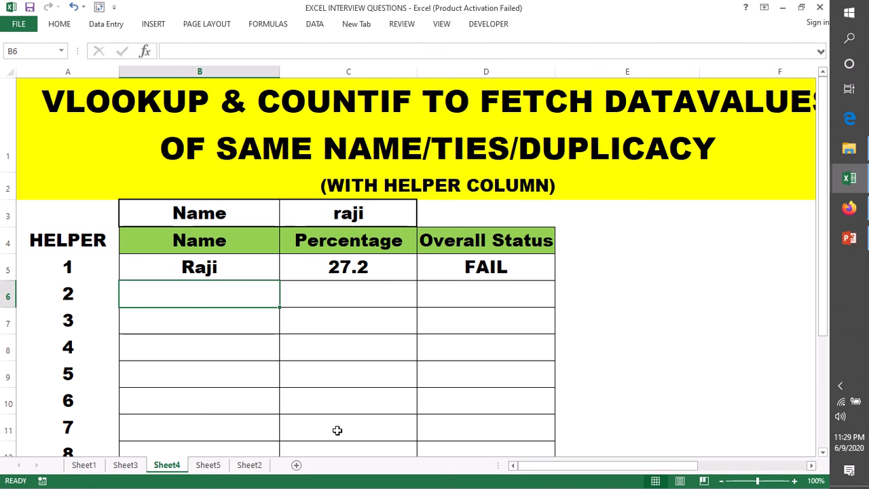
- Fill the B5 VLOOKUP formula across to D5 and down through row 15
{"action": "left_click", "coordinate": [194, 266]}
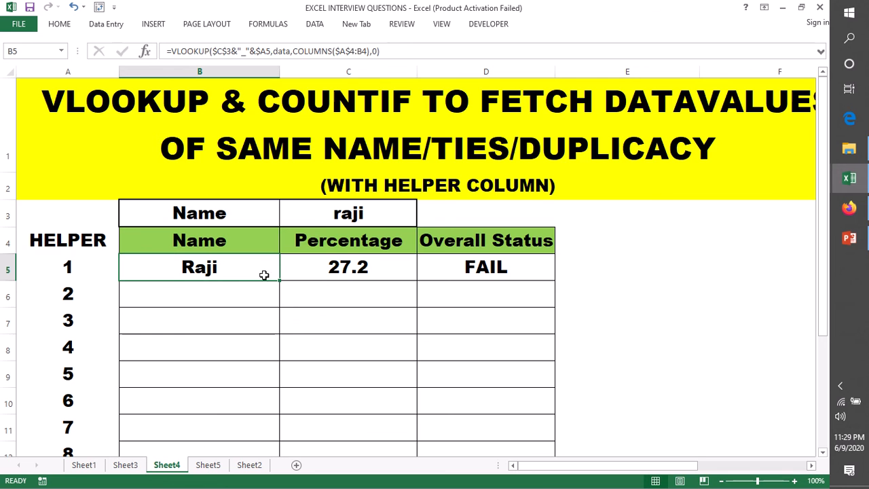
{"action": "left_click_drag", "start_coordinate": [264, 275], "coordinate": [555, 281]}
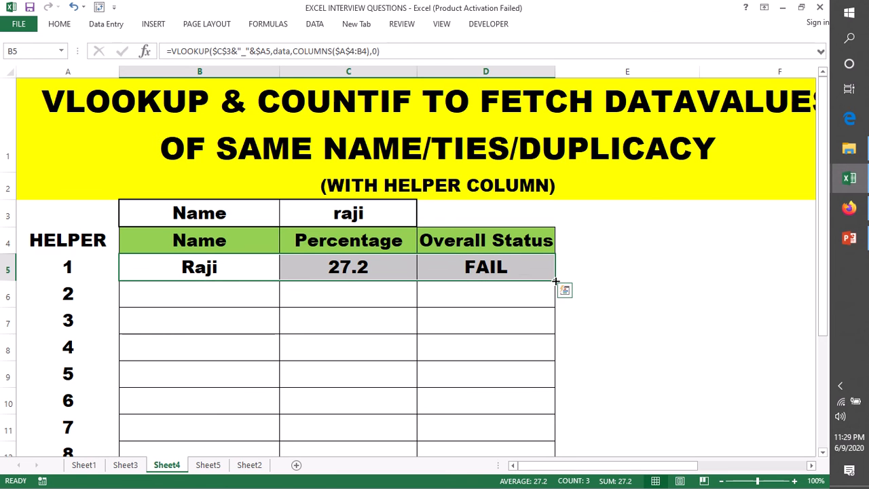
{"action": "double_click", "coordinate": [555, 281]}
{"action": "scroll", "coordinate": [629, 314], "scroll_direction": "down", "scroll_amount": 1}
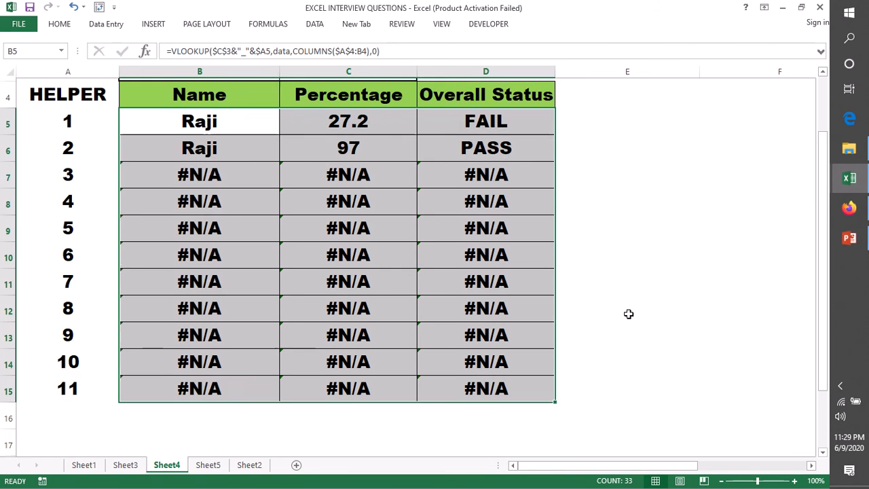
{"action": "scroll", "coordinate": [605, 277], "scroll_direction": "up", "scroll_amount": 1}
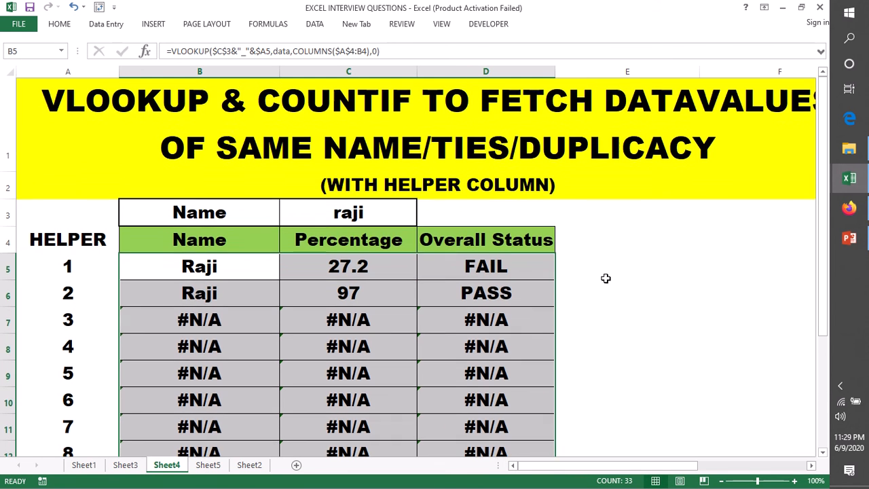
{"action": "left_click", "coordinate": [369, 213]}
{"action": "left_click_drag", "start_coordinate": [169, 318], "coordinate": [401, 347]}
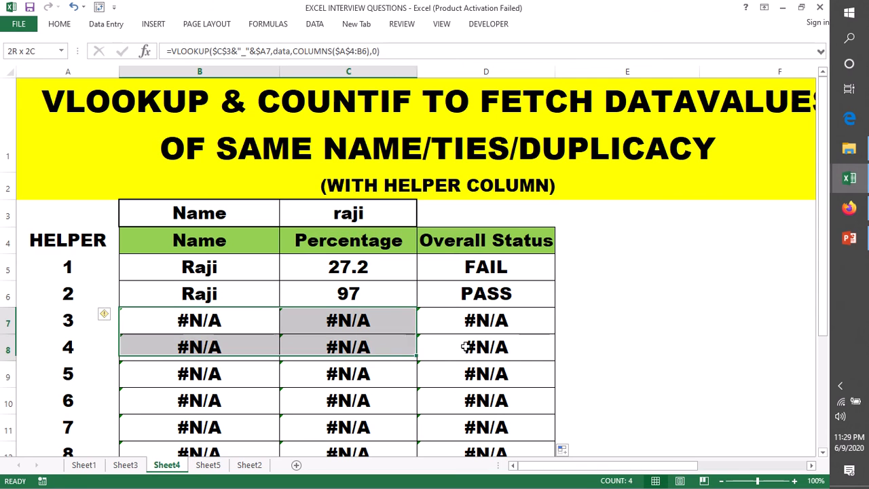
{"action": "left_click_drag", "start_coordinate": [464, 347], "coordinate": [503, 410]}
{"action": "scroll", "coordinate": [592, 396], "scroll_direction": "up", "scroll_amount": 1}
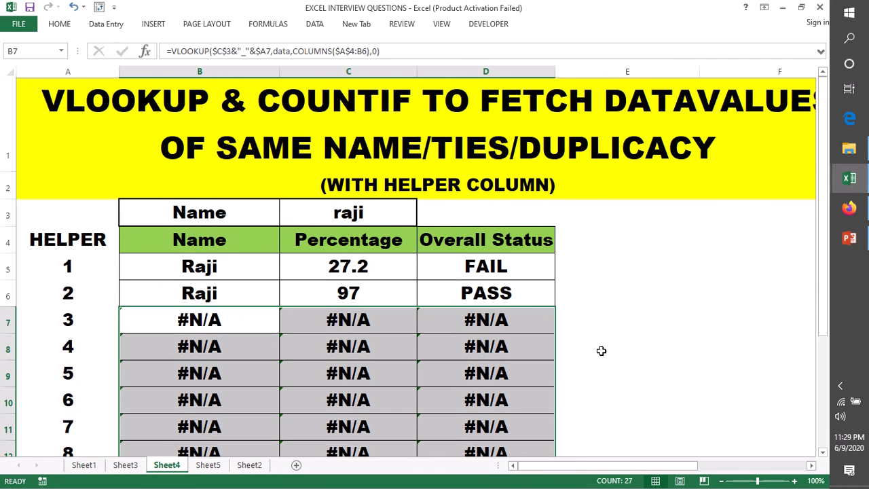
{"action": "double_click", "coordinate": [595, 267]}
{"action": "type", "text": "=if"}
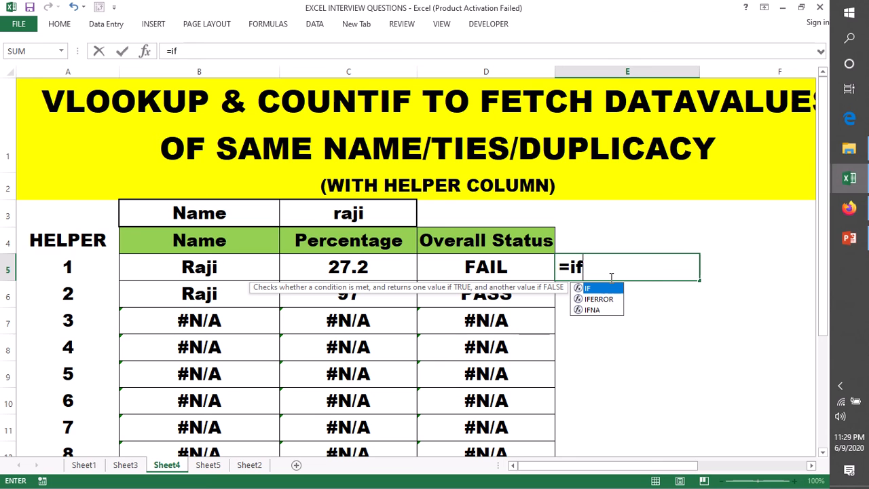
{"action": "key", "text": "Down"}
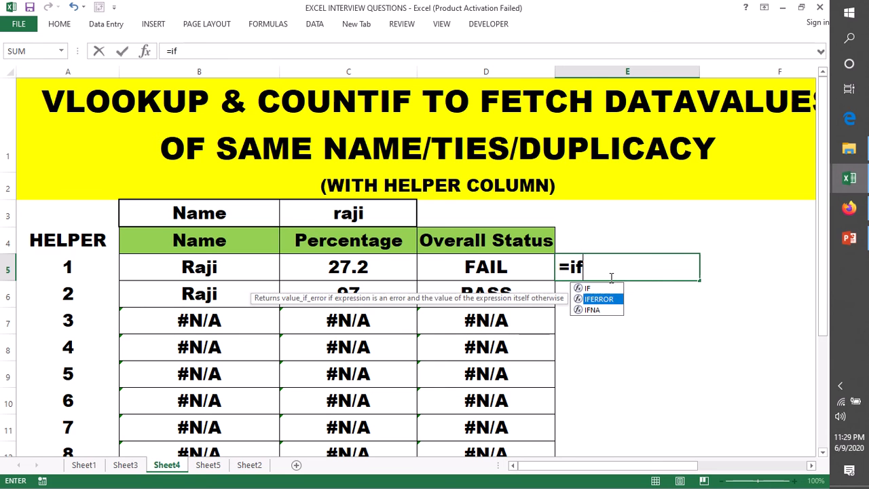
{"action": "key", "text": "Tab"}
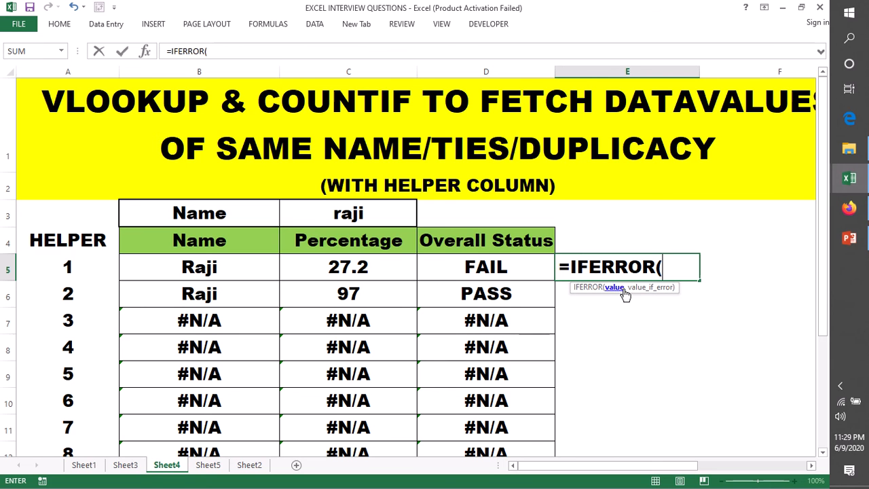
{"action": "left_click_drag", "start_coordinate": [669, 270], "coordinate": [563, 264]}
{"action": "left_click_drag", "start_coordinate": [664, 267], "coordinate": [576, 267]}
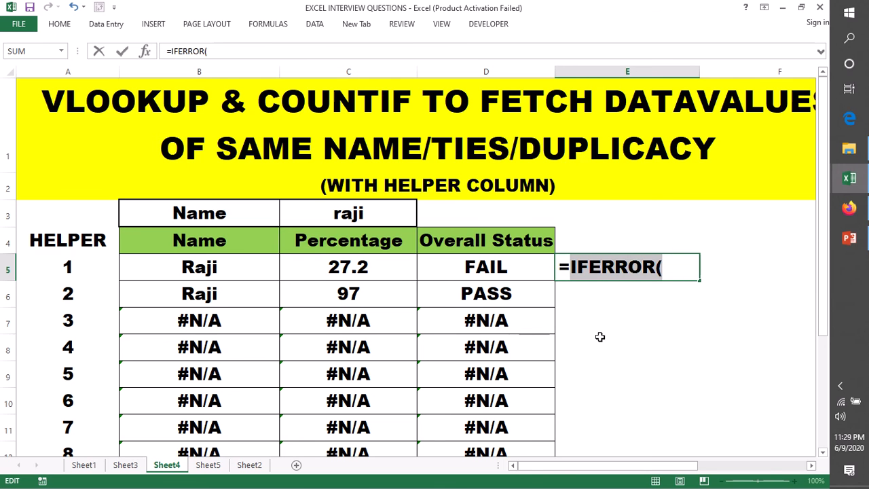
{"action": "left_click", "coordinate": [678, 227]}
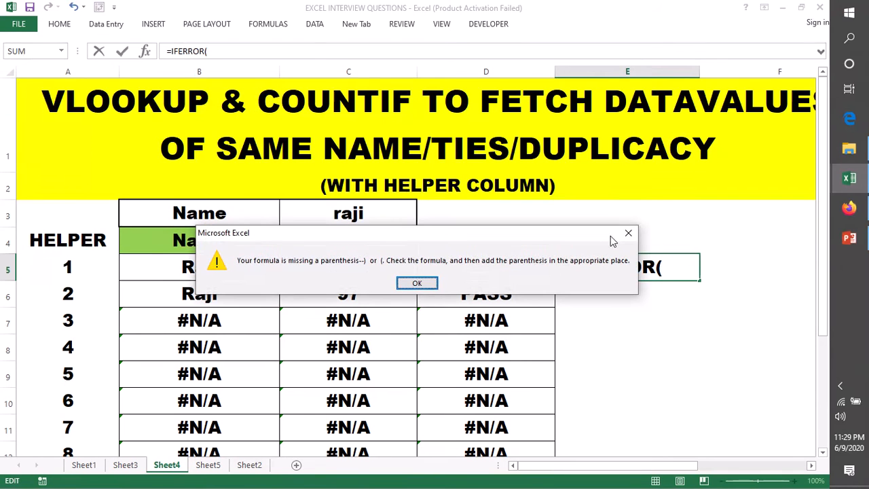
{"action": "key", "text": "Return"}
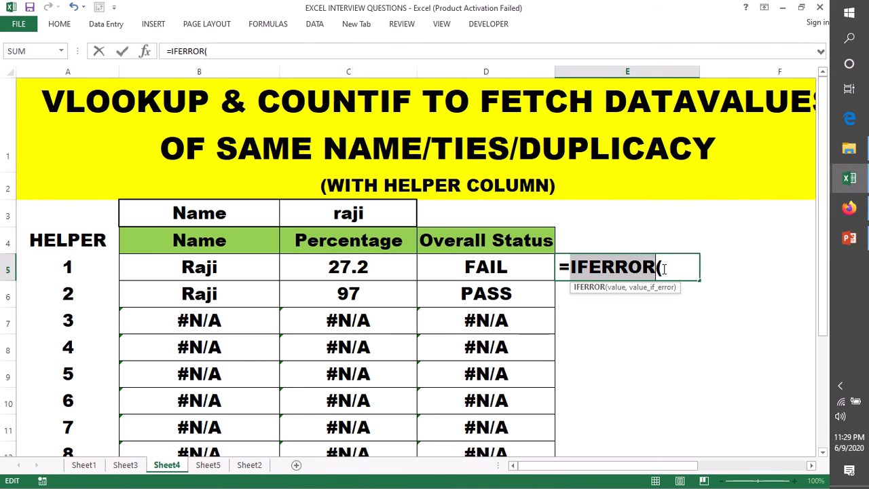
{"action": "key", "text": "BackSpace"}
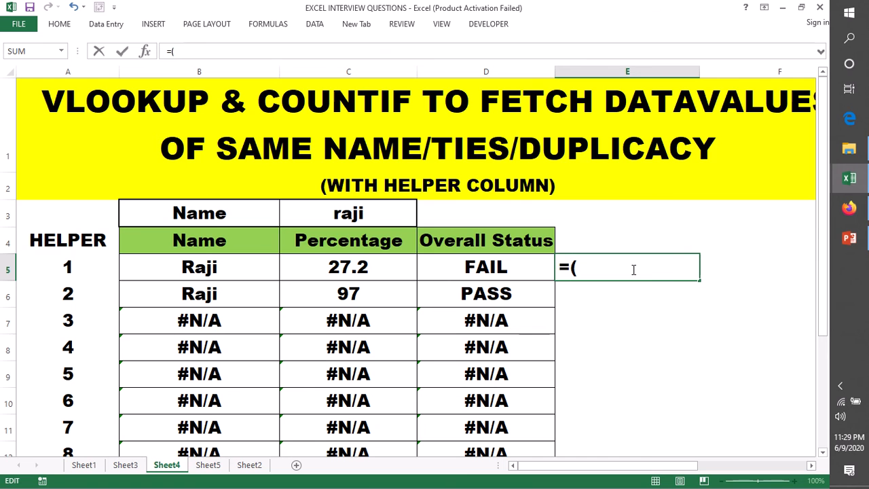
{"action": "key", "text": "shift+Left"}
{"action": "key", "text": "shift+Left"}
{"action": "key", "text": "BackSpace"}
- Wrap the VLOOKUP formula in B5 in IFERROR with an empty string "" as the error value
{"action": "double_click", "coordinate": [189, 264]}
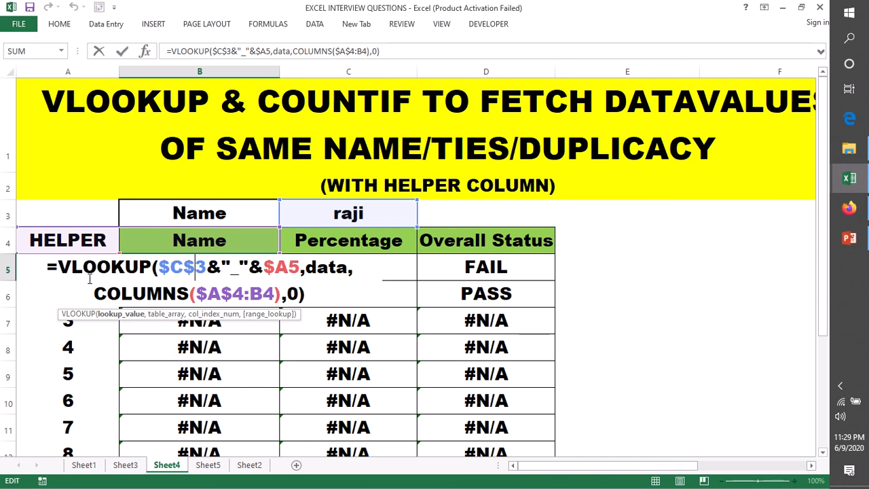
{"action": "left_click", "coordinate": [59, 265]}
{"action": "type", "text": "IFERROR("}
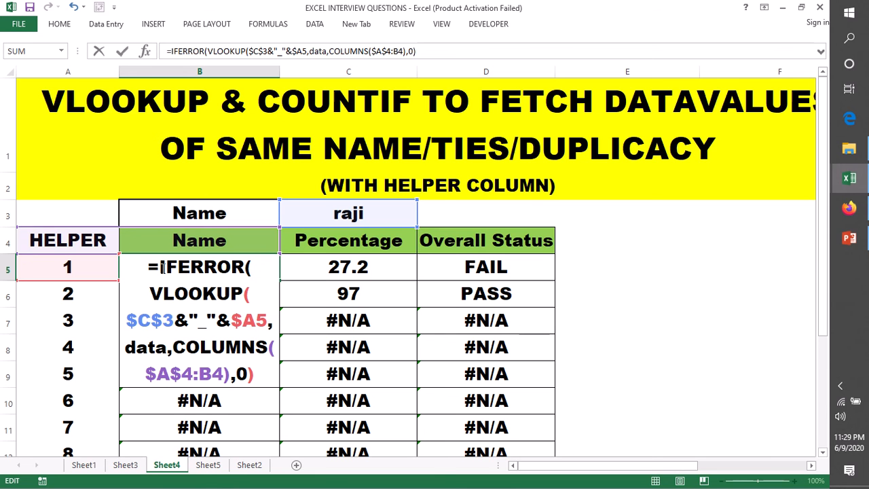
{"action": "left_click_drag", "start_coordinate": [161, 268], "coordinate": [247, 267]}
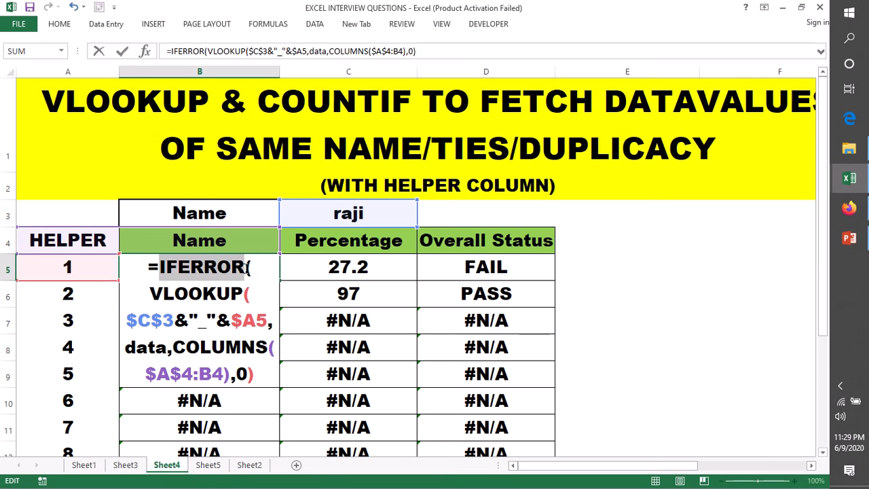
{"action": "left_click", "coordinate": [257, 375]}
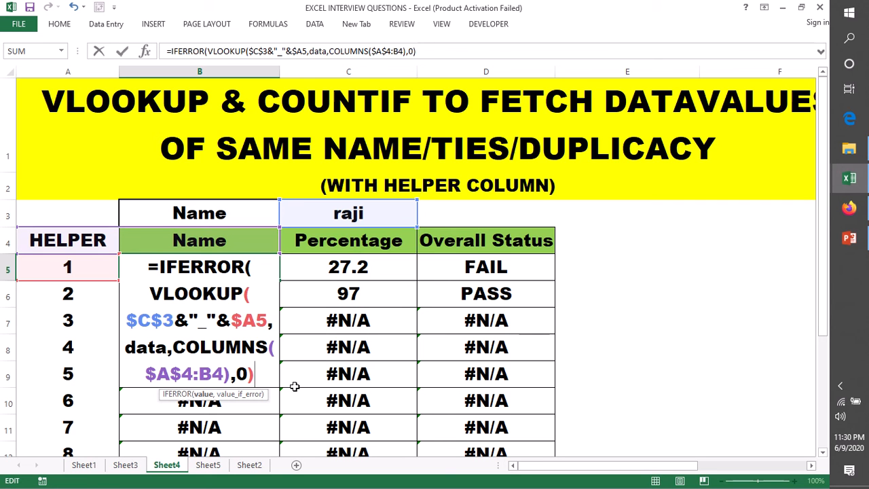
{"action": "type", "text": ",\""}
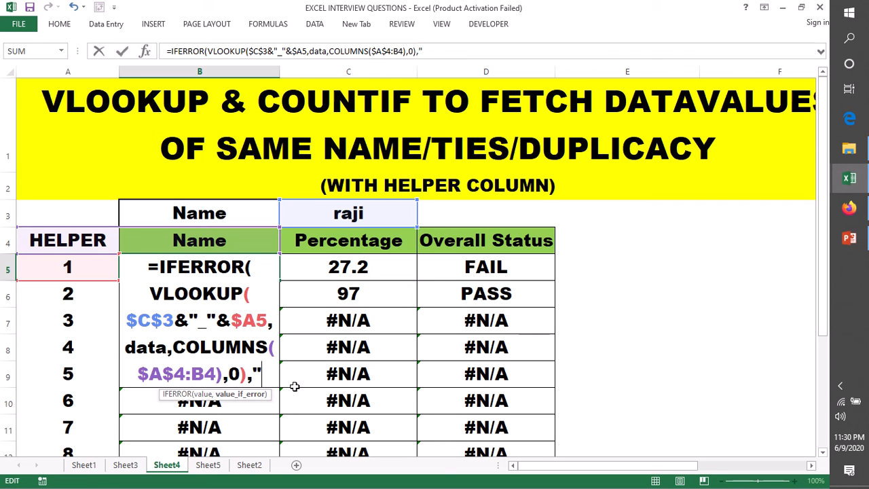
{"action": "type", "text": "\""}
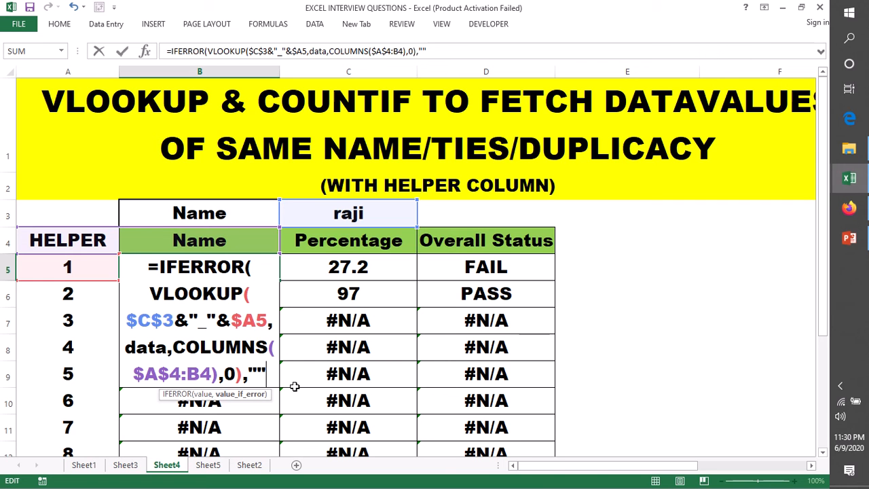
{"action": "type", "text": ")"}
{"action": "key", "text": "Return"}
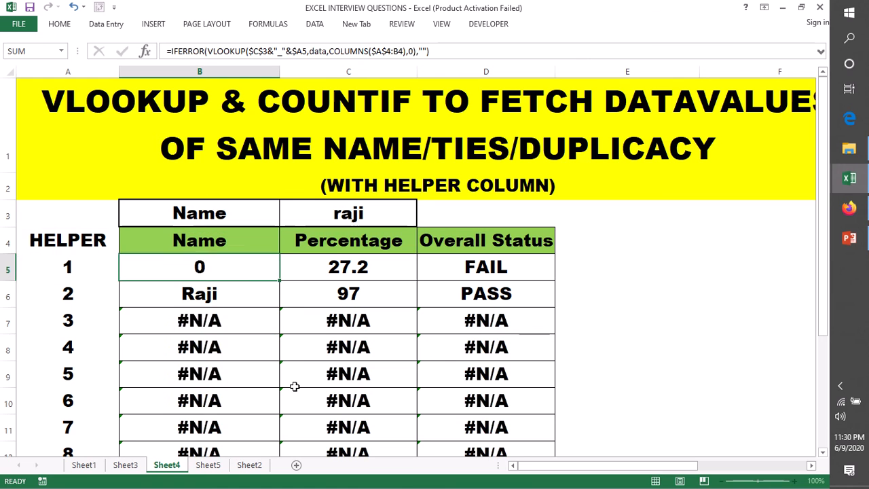
- Fill the IFERROR formula from B5 across to D5 and down through row 15
{"action": "left_click", "coordinate": [231, 272]}
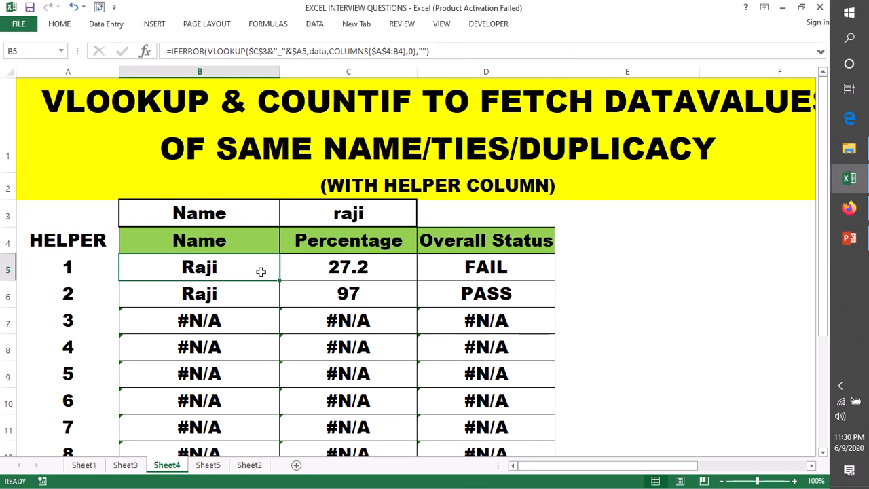
{"action": "left_click_drag", "start_coordinate": [278, 280], "coordinate": [529, 282]}
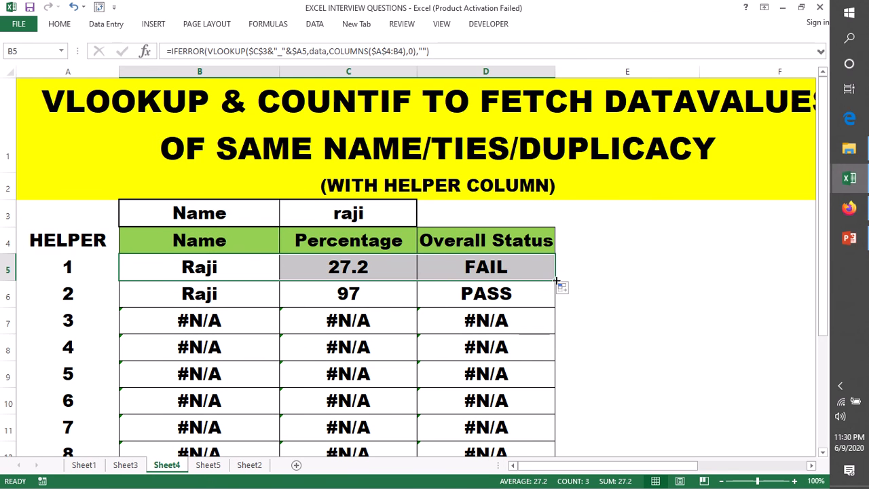
{"action": "double_click", "coordinate": [555, 280]}
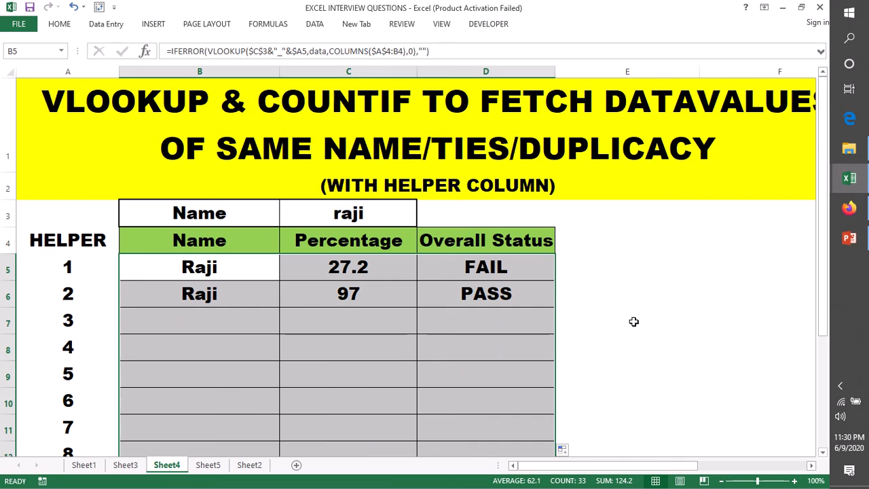
{"action": "scroll", "coordinate": [633, 322], "scroll_direction": "down", "scroll_amount": 2}
{"action": "scroll", "coordinate": [631, 316], "scroll_direction": "up", "scroll_amount": 2}
- Start a data validation rule on the lookup name cell C3 that allows a List
{"action": "left_click", "coordinate": [383, 213]}
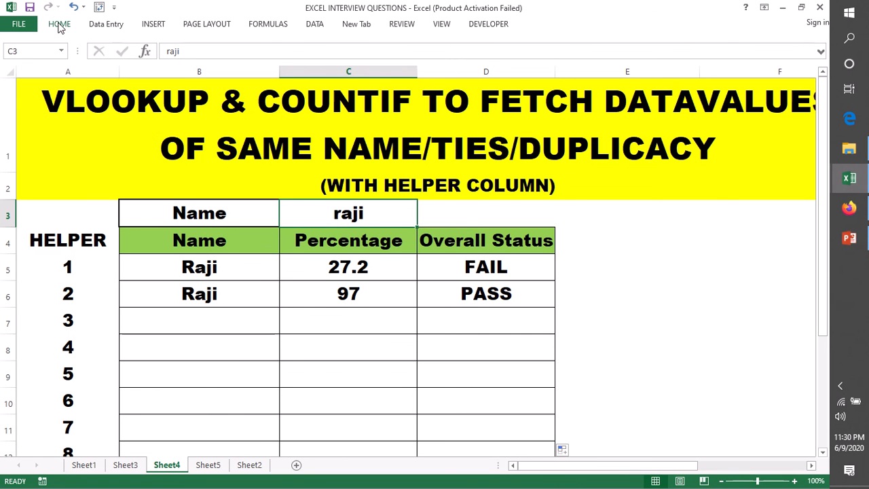
{"action": "left_click", "coordinate": [317, 26]}
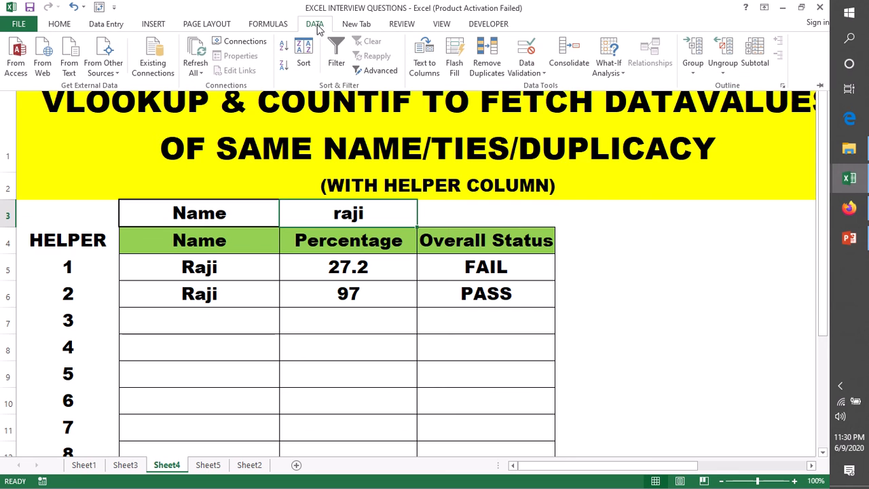
{"action": "left_click", "coordinate": [540, 72]}
{"action": "left_click", "coordinate": [541, 88]}
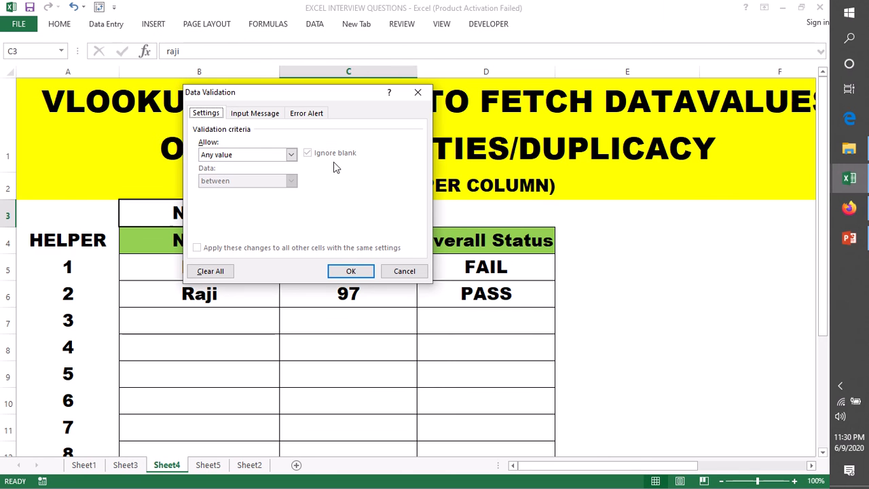
{"action": "left_click", "coordinate": [290, 155]}
{"action": "left_click", "coordinate": [242, 190]}
{"action": "left_click", "coordinate": [203, 206]}
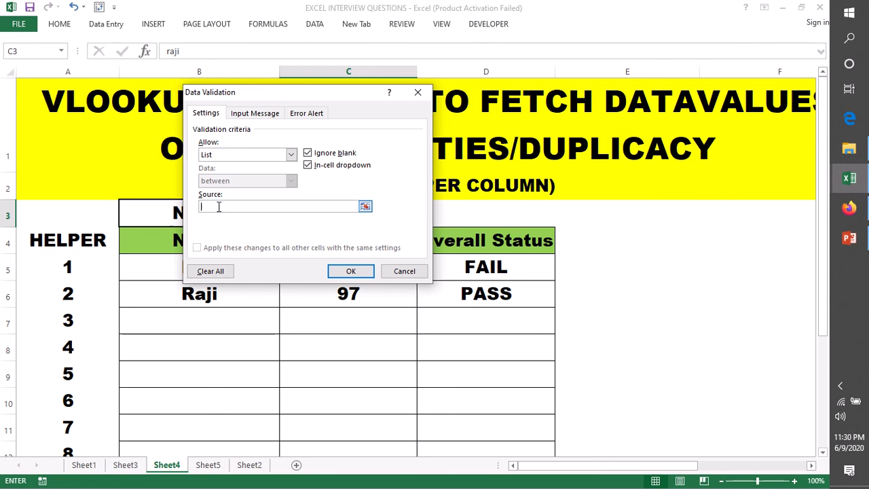
- Apply Sheet5!$B$5:$B$19 as the validation list source and choose a different duplicated name in C3 from the list
{"action": "left_click", "coordinate": [213, 466]}
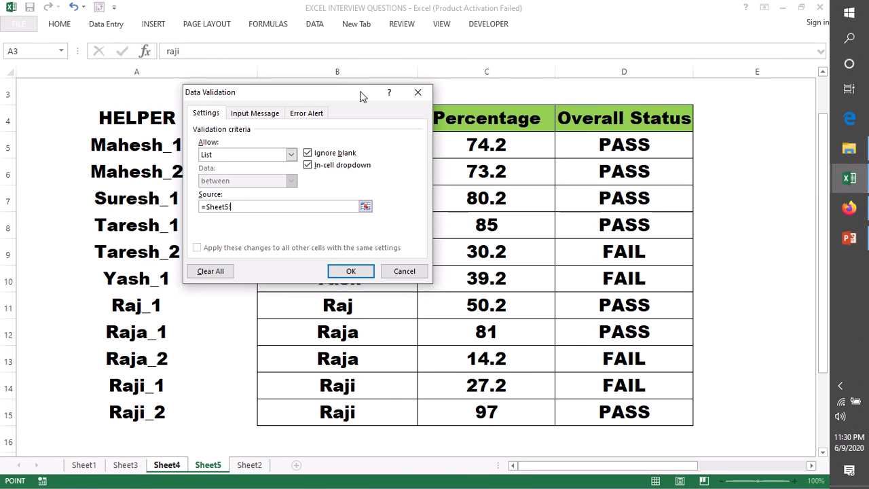
{"action": "left_click_drag", "start_coordinate": [362, 95], "coordinate": [724, 73]}
{"action": "left_click_drag", "start_coordinate": [378, 145], "coordinate": [351, 197]}
{"action": "left_click_drag", "start_coordinate": [350, 198], "coordinate": [350, 213]}
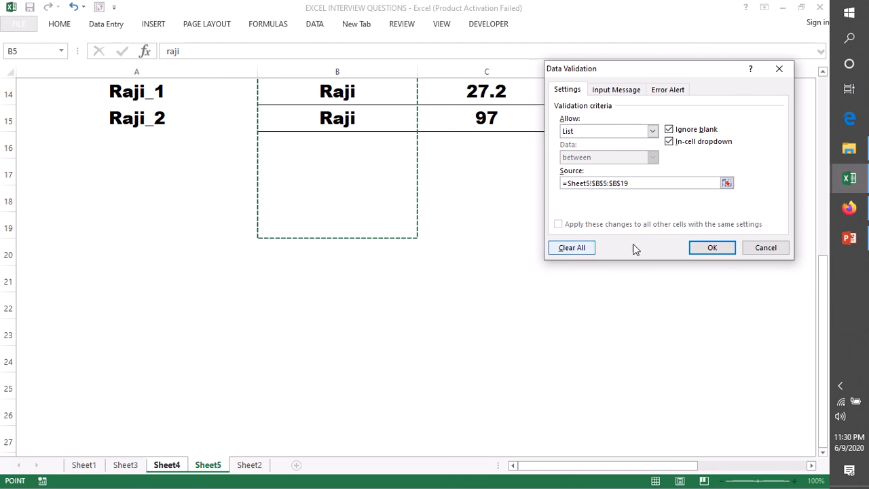
{"action": "left_click", "coordinate": [723, 249]}
{"action": "left_click", "coordinate": [423, 221]}
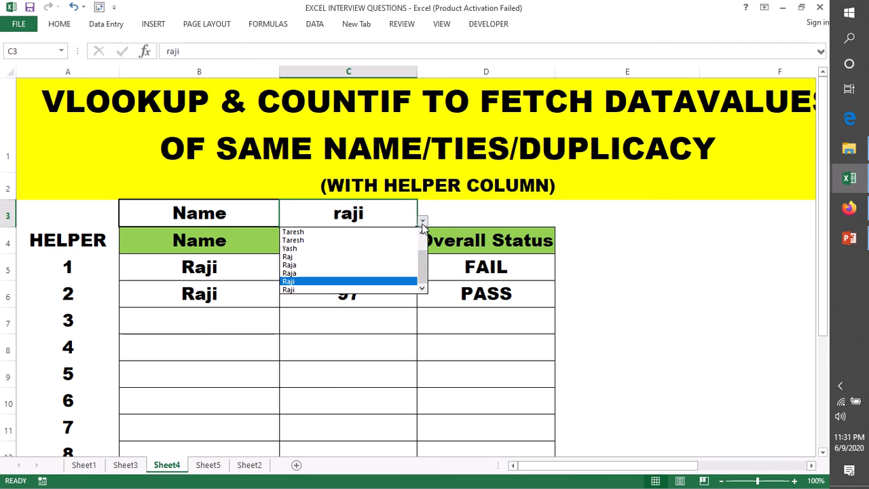
{"action": "left_click", "coordinate": [315, 266]}
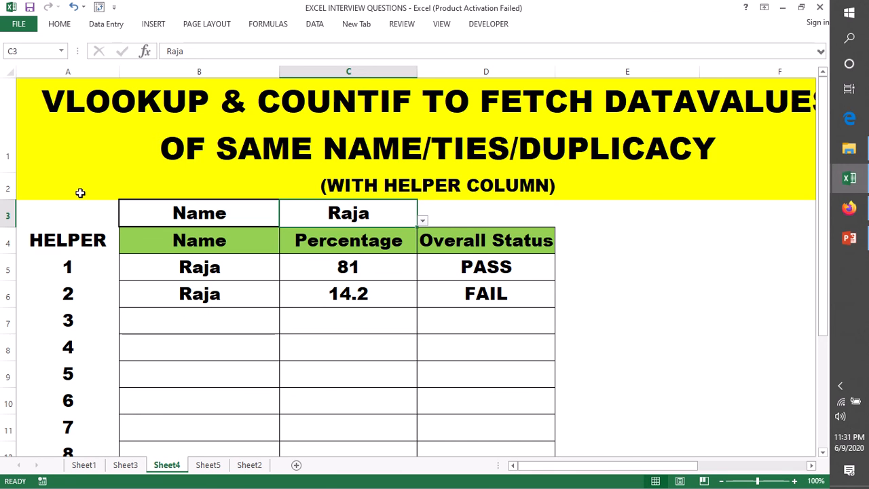
- Try hiding the helper column A on Sheet4, and undo the hiding
{"action": "scroll", "coordinate": [80, 231], "scroll_direction": "down", "scroll_amount": 2}
{"action": "scroll", "coordinate": [80, 247], "scroll_direction": "up", "scroll_amount": 2}
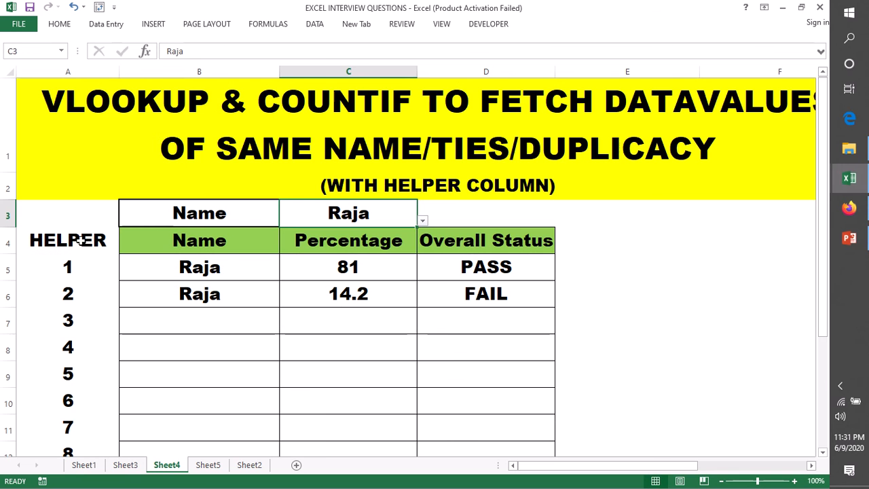
{"action": "left_click", "coordinate": [77, 72]}
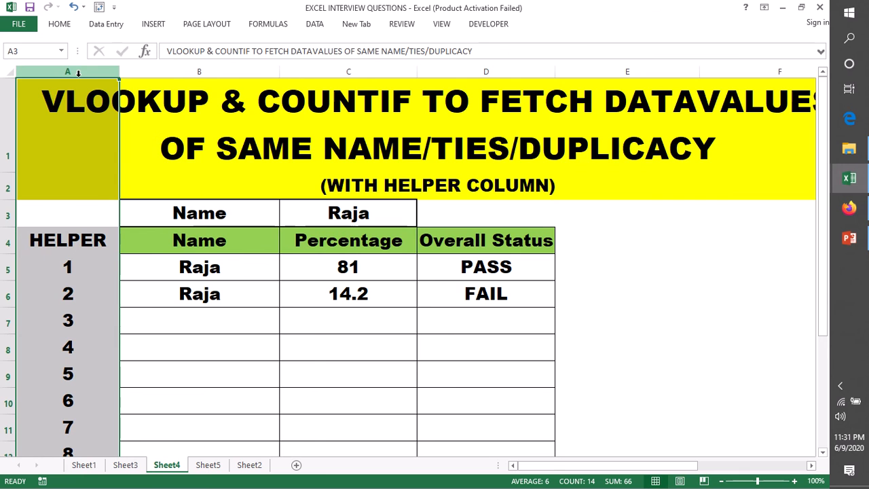
{"action": "key", "text": "ctrl+0"}
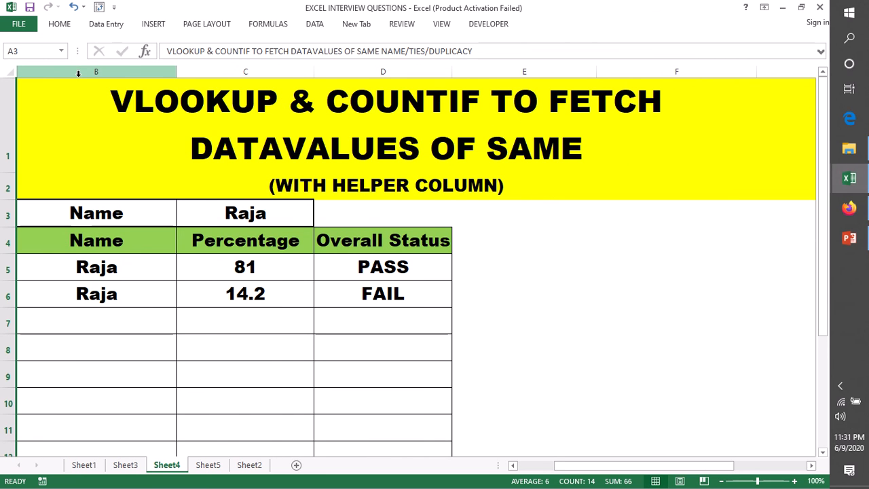
{"action": "key", "text": "ctrl+z"}
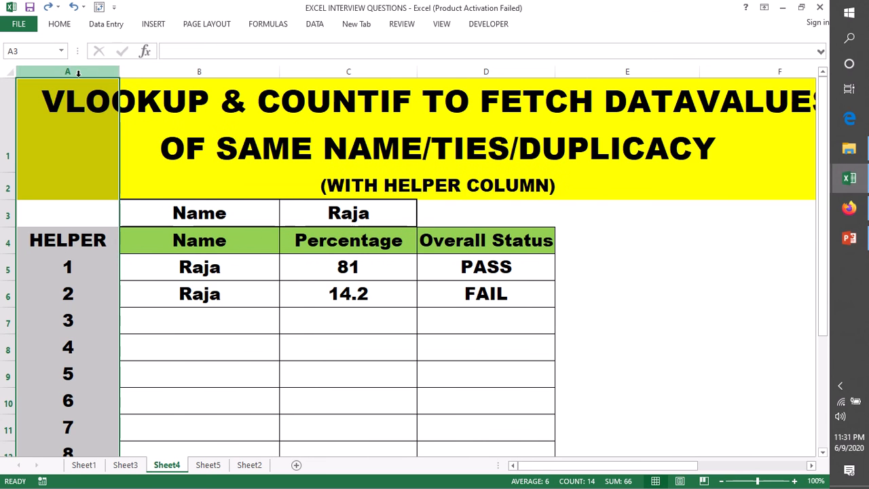
{"action": "left_click", "coordinate": [583, 349]}
- Set the font colour of the helper cells A4:A15 on Sheet4 to white
{"action": "left_click_drag", "start_coordinate": [95, 242], "coordinate": [68, 384]}
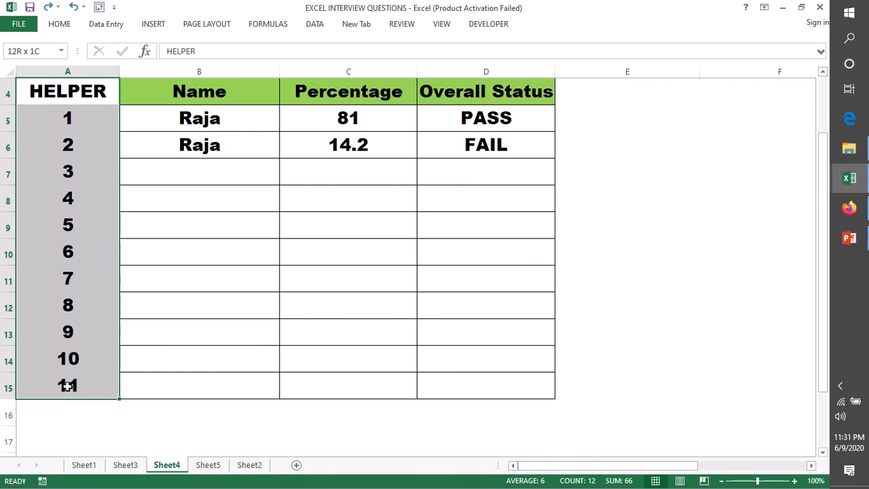
{"action": "left_click", "coordinate": [59, 23]}
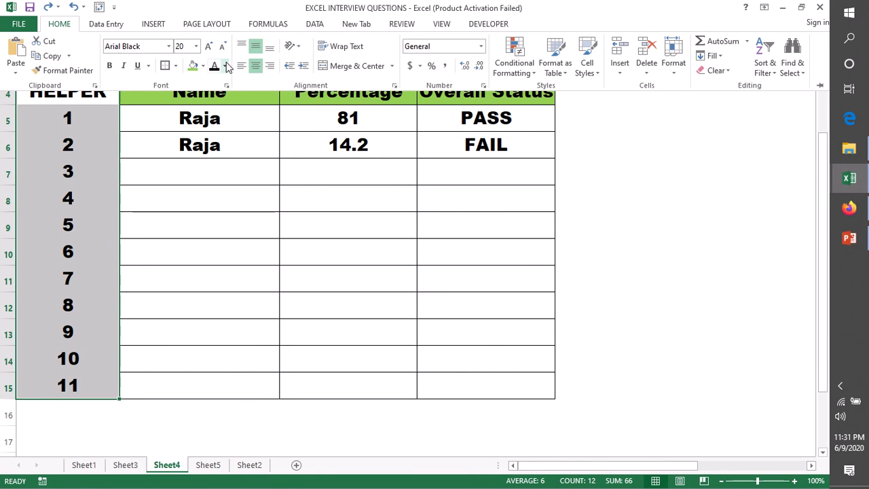
{"action": "left_click", "coordinate": [225, 66]}
{"action": "left_click", "coordinate": [215, 111]}
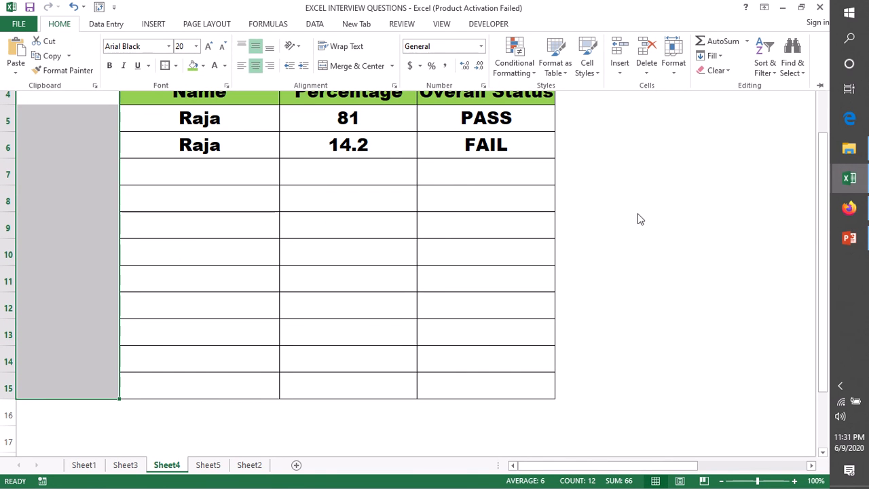
{"action": "left_click", "coordinate": [421, 217]}
{"action": "scroll", "coordinate": [283, 251], "scroll_direction": "up", "scroll_amount": 1}
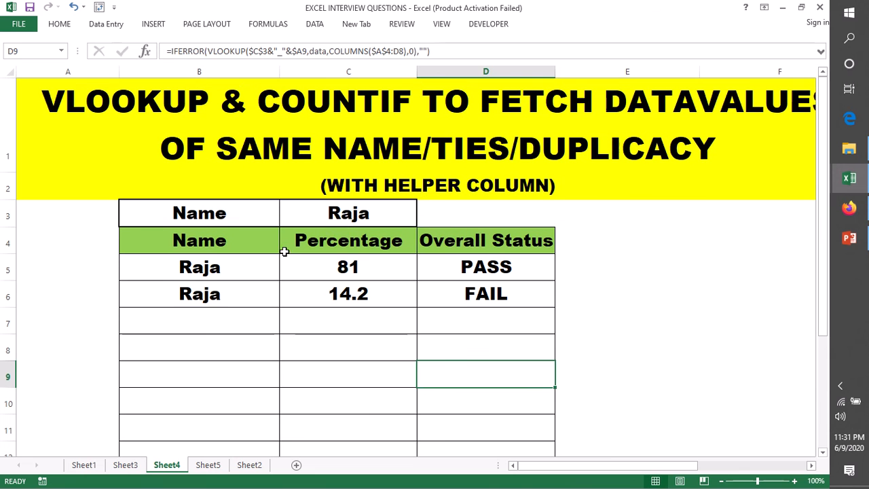
- Choose the duplicated name from Sheet5 rows 14 and 15 in lookup cell C3 and review its records in B5:D6
{"action": "left_click", "coordinate": [336, 217]}
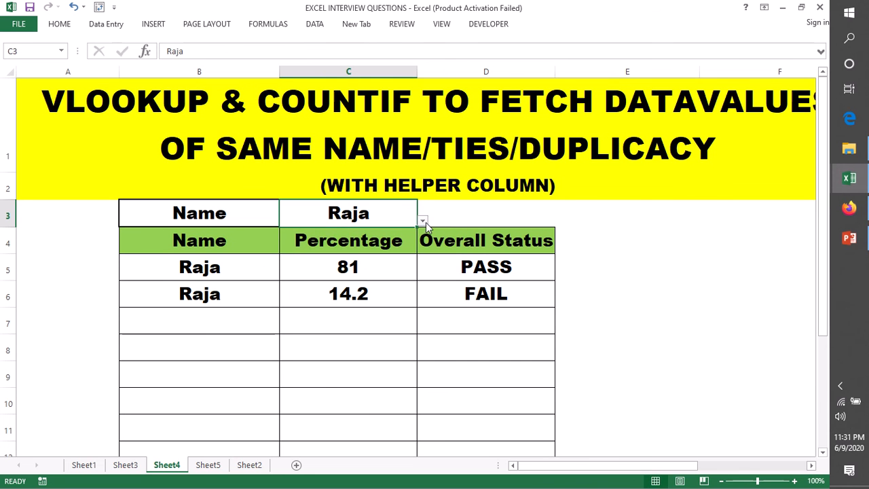
{"action": "left_click", "coordinate": [423, 221]}
{"action": "left_click", "coordinate": [325, 290]}
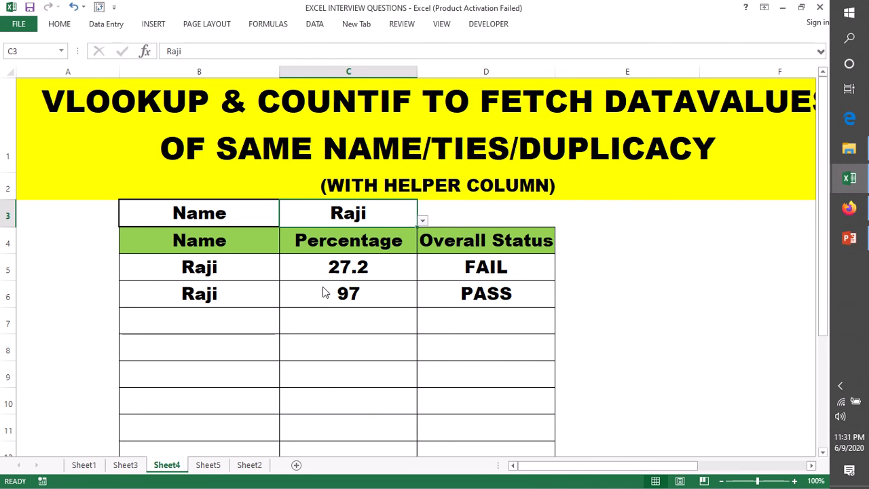
{"action": "left_click", "coordinate": [659, 300]}
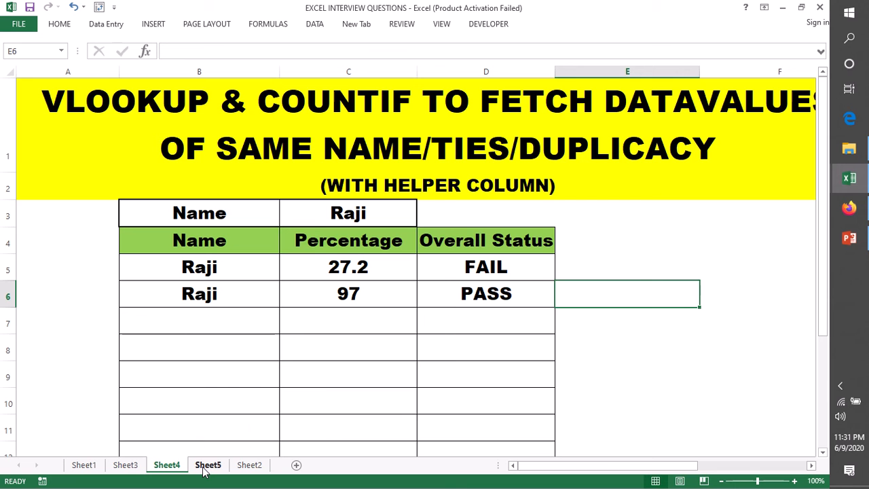
{"action": "left_click_drag", "start_coordinate": [179, 271], "coordinate": [186, 295]}
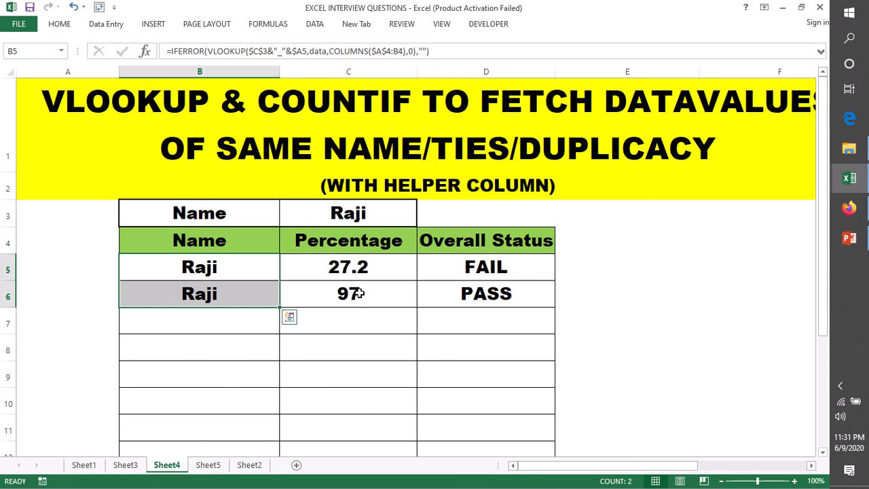
{"action": "left_click_drag", "start_coordinate": [353, 267], "coordinate": [500, 289]}
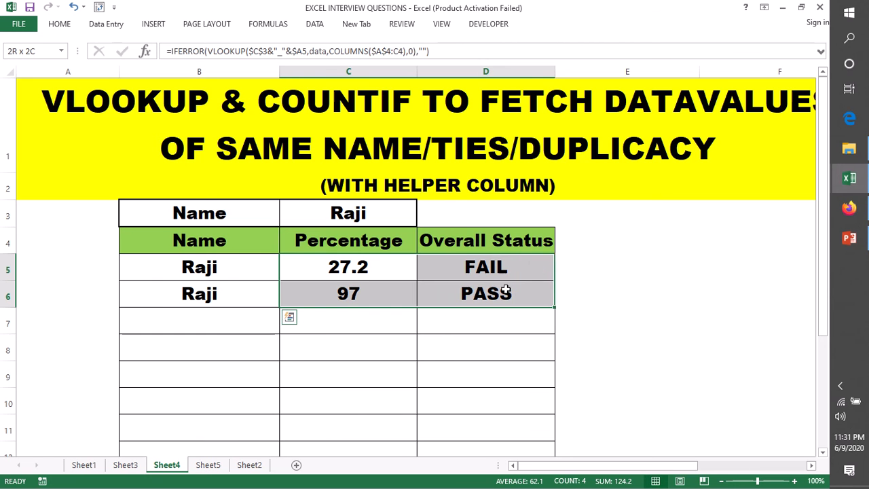
- Set the font colour of the helper cells A4:A15 on Sheet5 to white
{"action": "left_click", "coordinate": [208, 466]}
{"action": "scroll", "coordinate": [417, 259], "scroll_direction": "up", "scroll_amount": 5}
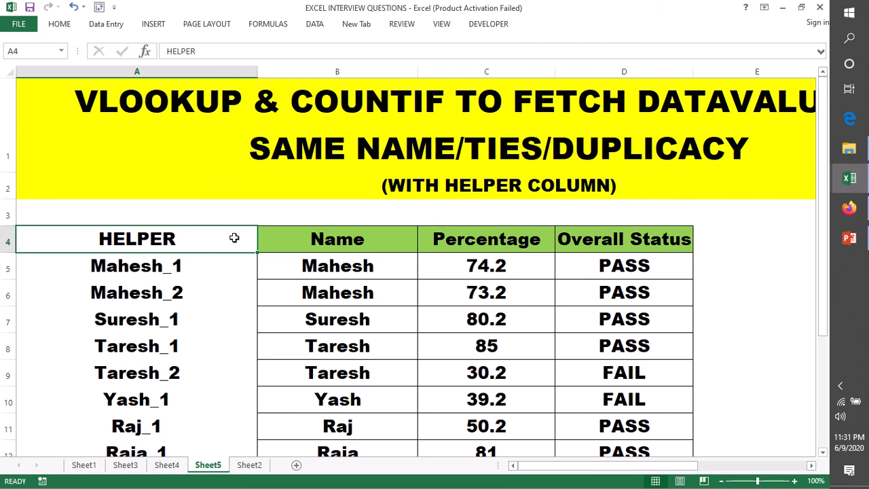
{"action": "left_click_drag", "start_coordinate": [222, 239], "coordinate": [199, 405]}
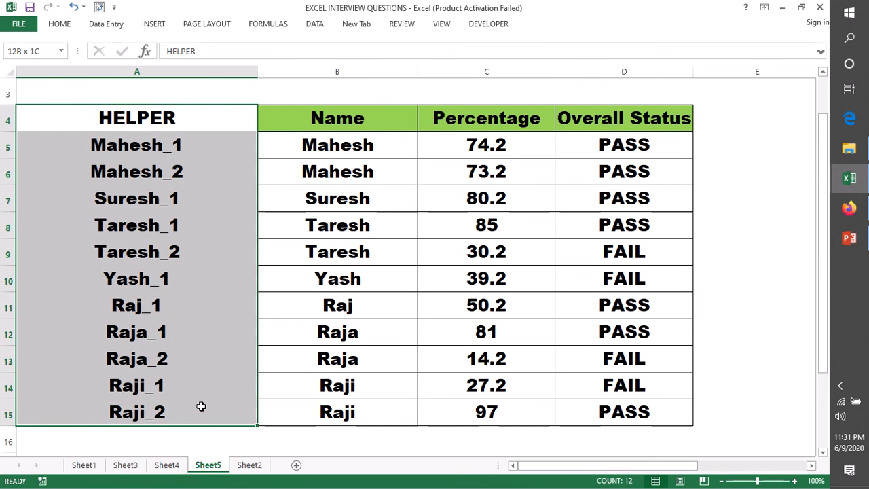
{"action": "left_click", "coordinate": [59, 24]}
{"action": "left_click", "coordinate": [216, 65]}
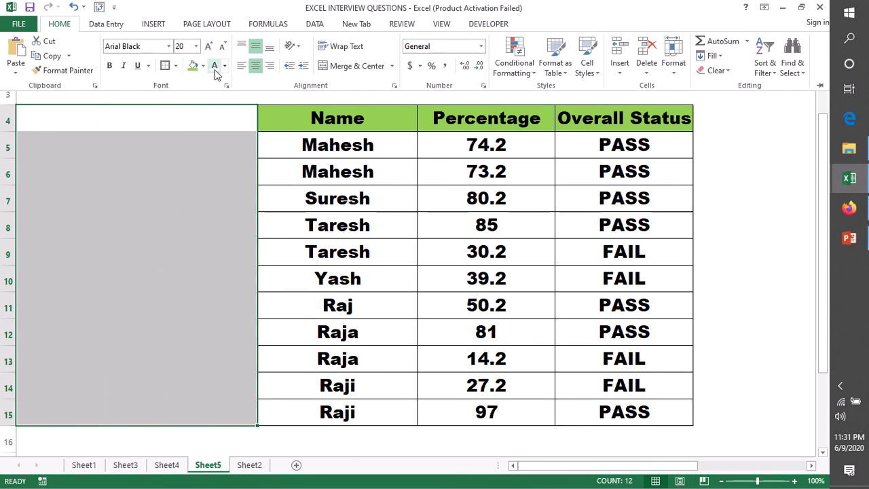
{"action": "left_click", "coordinate": [771, 244]}
{"action": "left_click", "coordinate": [764, 234]}
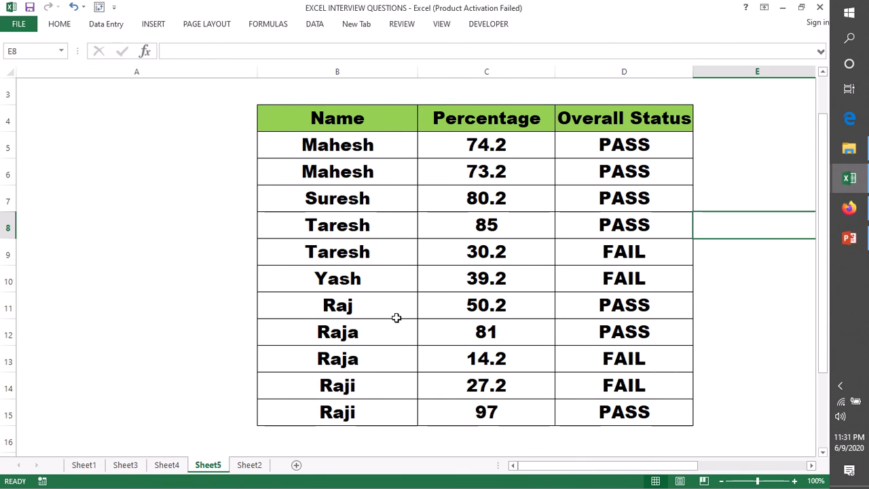
{"action": "scroll", "coordinate": [750, 272], "scroll_direction": "down", "scroll_amount": 1}
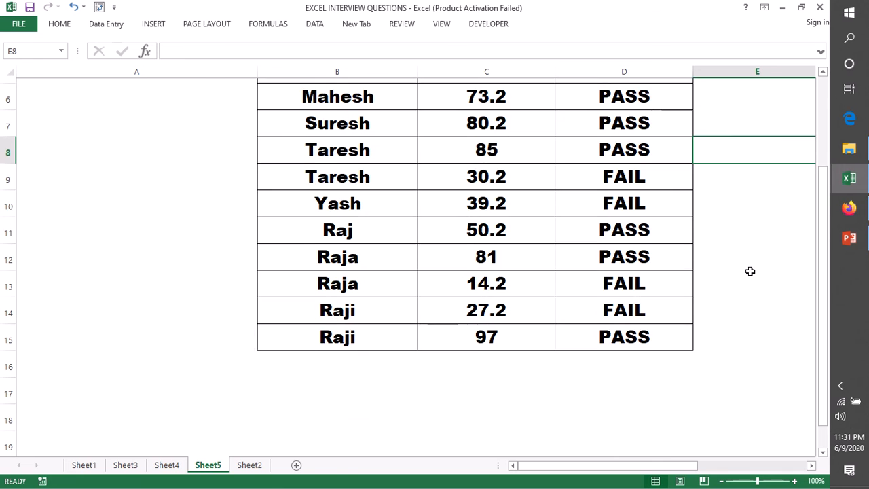
{"action": "scroll", "coordinate": [354, 285], "scroll_direction": "up", "scroll_amount": 2}
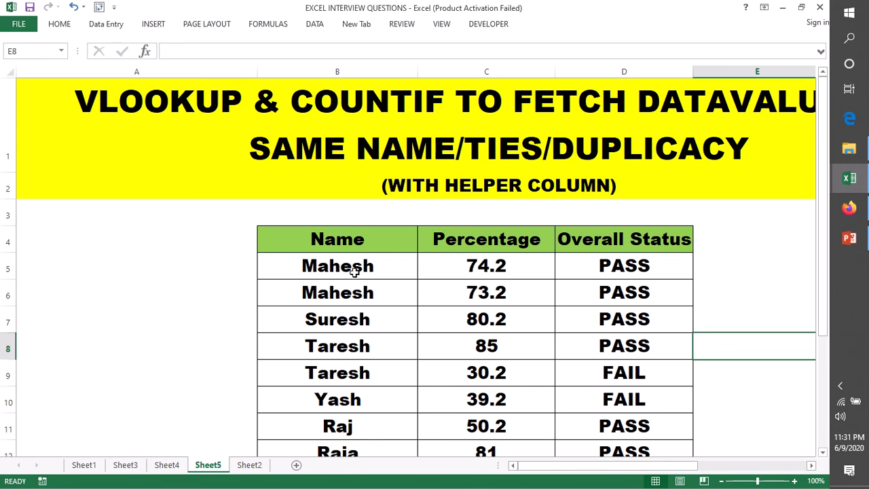
{"action": "scroll", "coordinate": [379, 367], "scroll_direction": "down", "scroll_amount": 1}
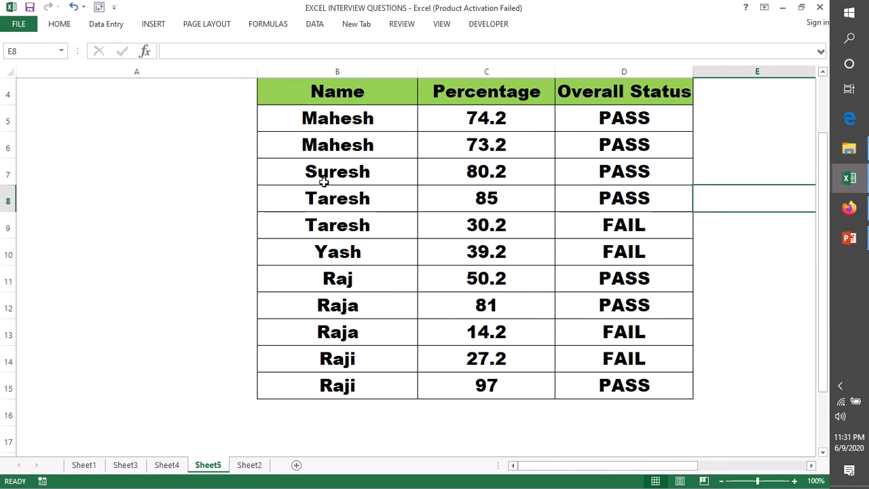
{"action": "left_click_drag", "start_coordinate": [306, 171], "coordinate": [602, 177]}
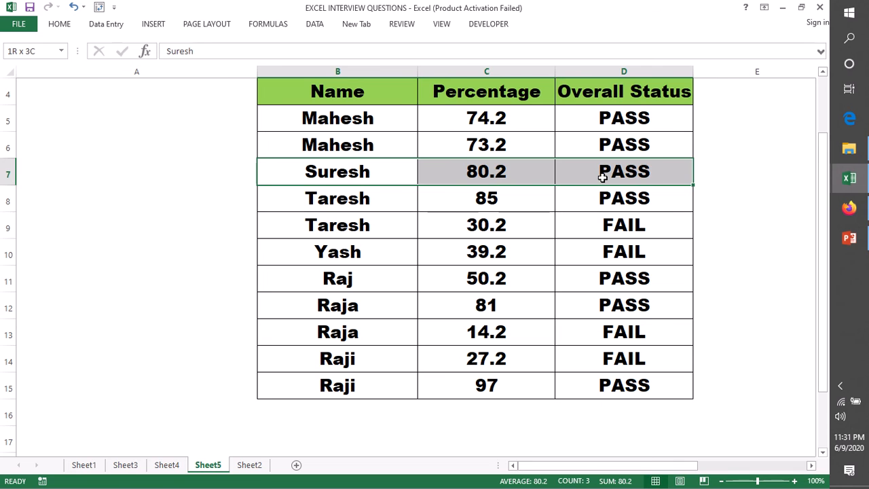
{"action": "key", "text": "ctrl+c"}
{"action": "left_click", "coordinate": [334, 410]}
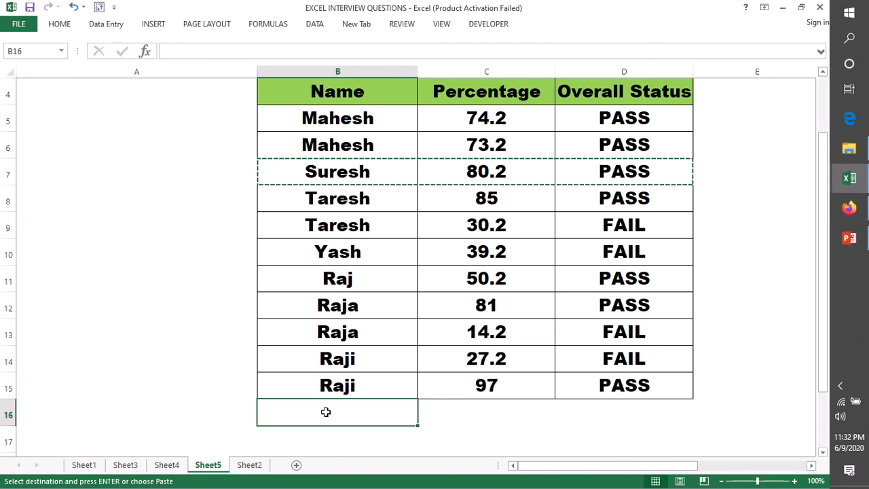
{"action": "key", "text": "Escape"}
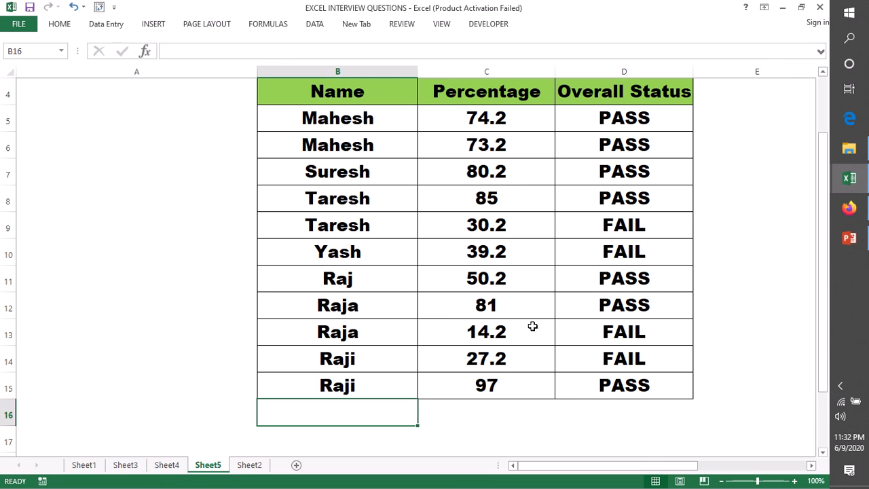
- Change the names in B11, B14 and B15 on Sheet5 to match the duplicated name in B12 and B13
{"action": "double_click", "coordinate": [365, 283]}
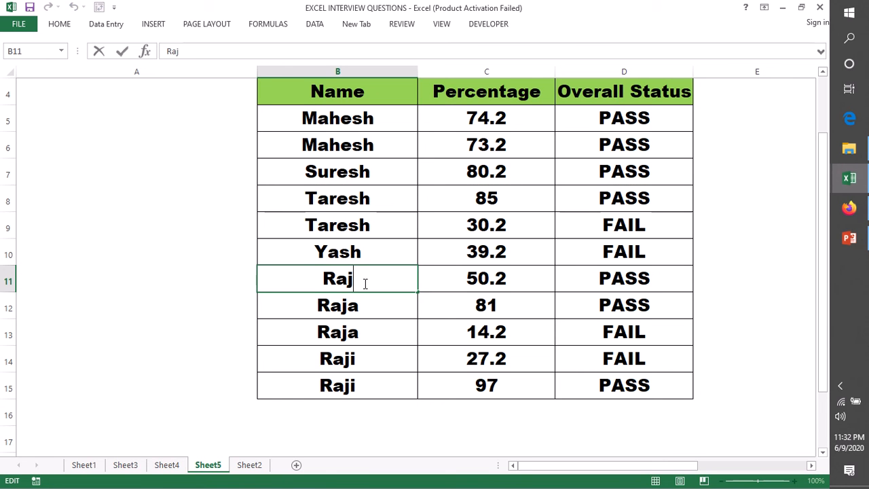
{"action": "type", "text": "a"}
{"action": "left_click", "coordinate": [775, 286]}
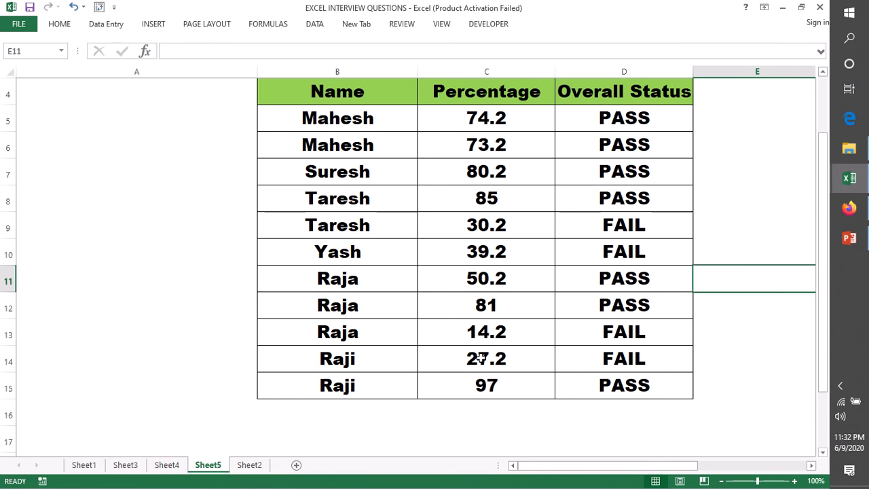
{"action": "double_click", "coordinate": [367, 357]}
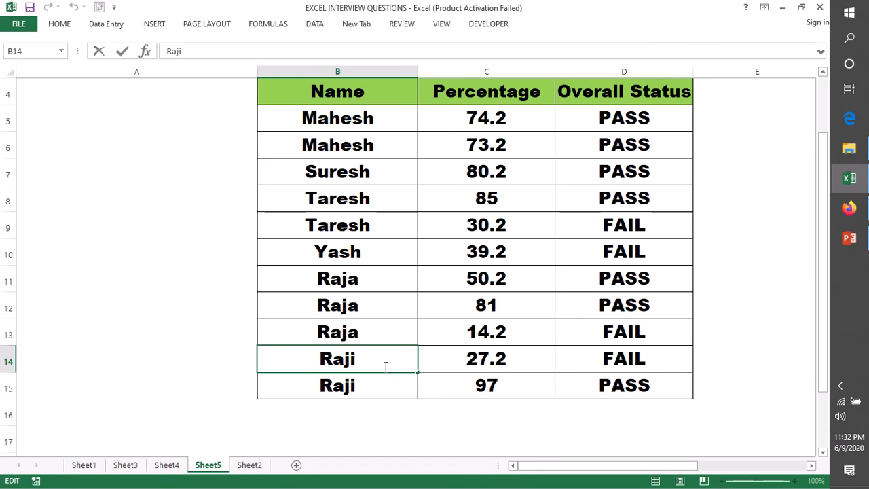
{"action": "key", "text": "BackSpace"}
{"action": "type", "text": "a"}
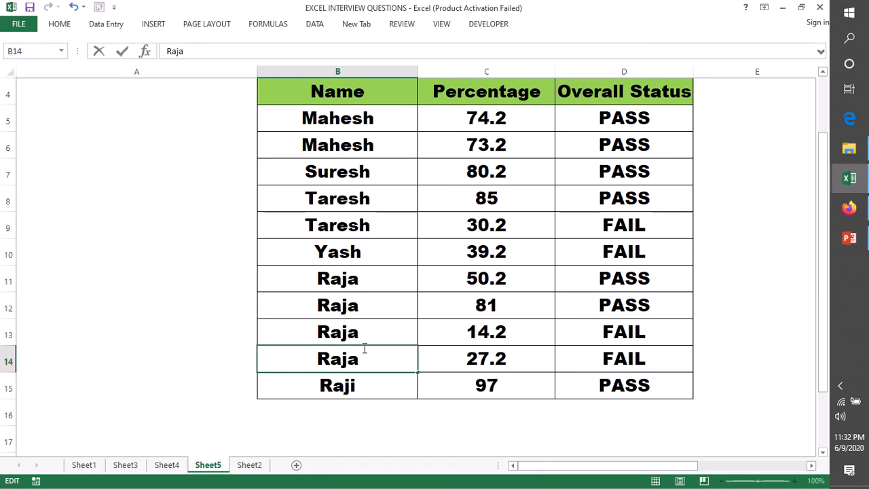
{"action": "double_click", "coordinate": [370, 390]}
{"action": "key", "text": "BackSpace"}
{"action": "type", "text": "a"}
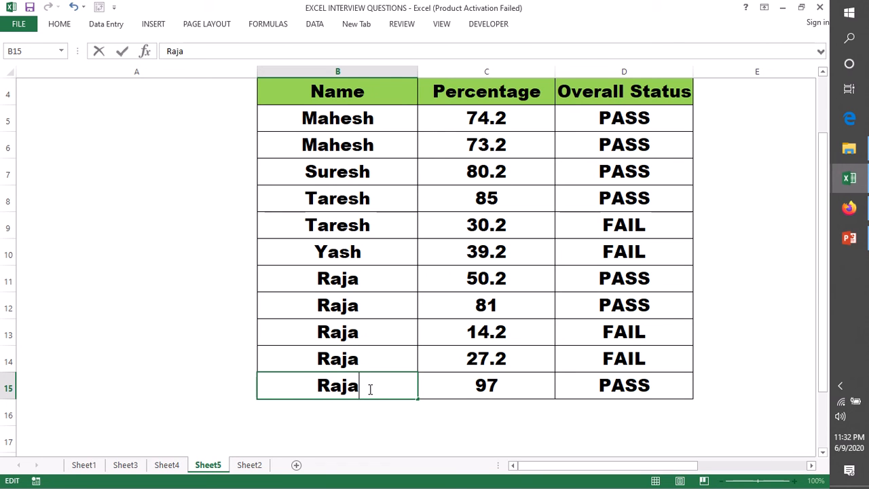
{"action": "left_click", "coordinate": [720, 279]}
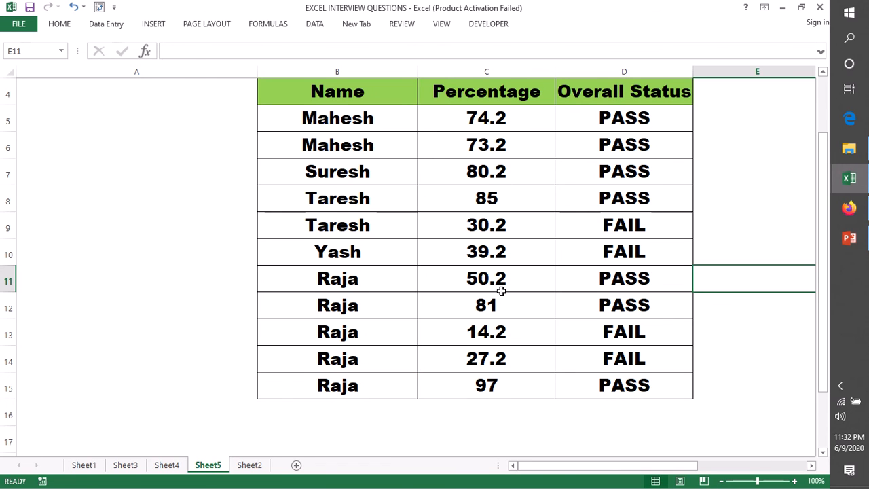
- Choose the name shared by Sheet5 rows 11 to 15 from the drop-down in lookup cell C3 on Sheet4
{"action": "left_click", "coordinate": [166, 465]}
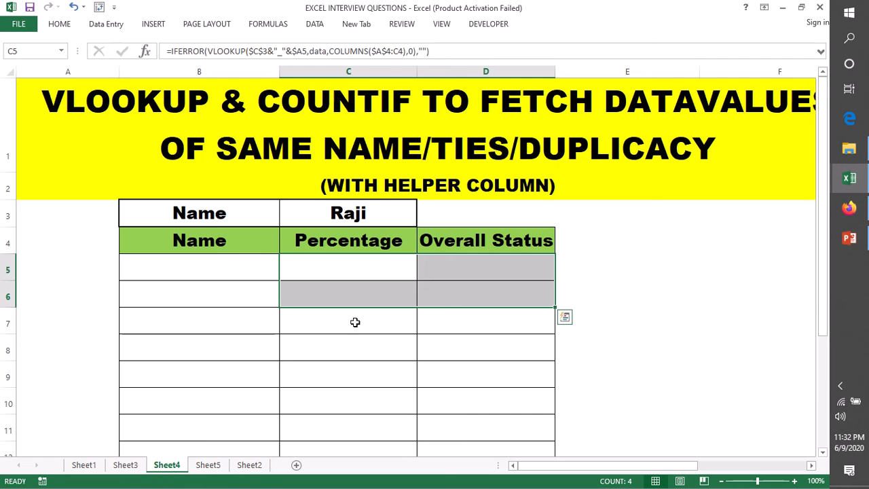
{"action": "left_click", "coordinate": [467, 324]}
{"action": "left_click", "coordinate": [364, 207]}
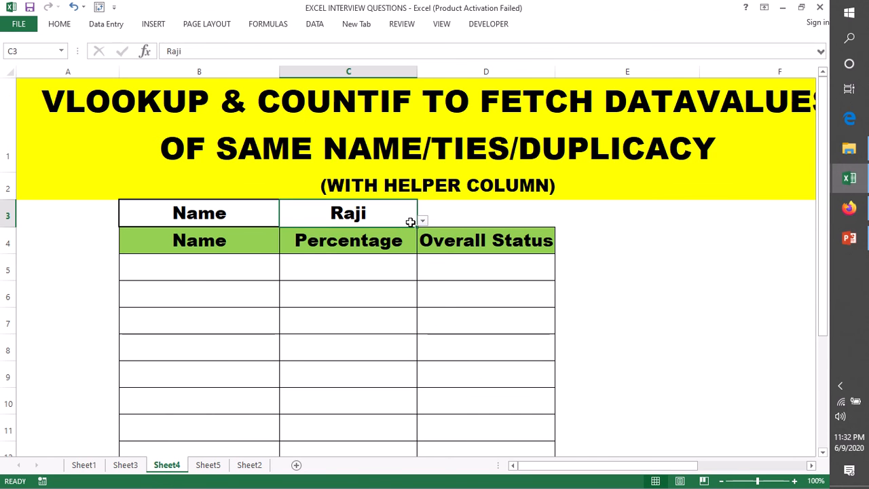
{"action": "left_click", "coordinate": [423, 221]}
{"action": "left_click", "coordinate": [306, 277]}
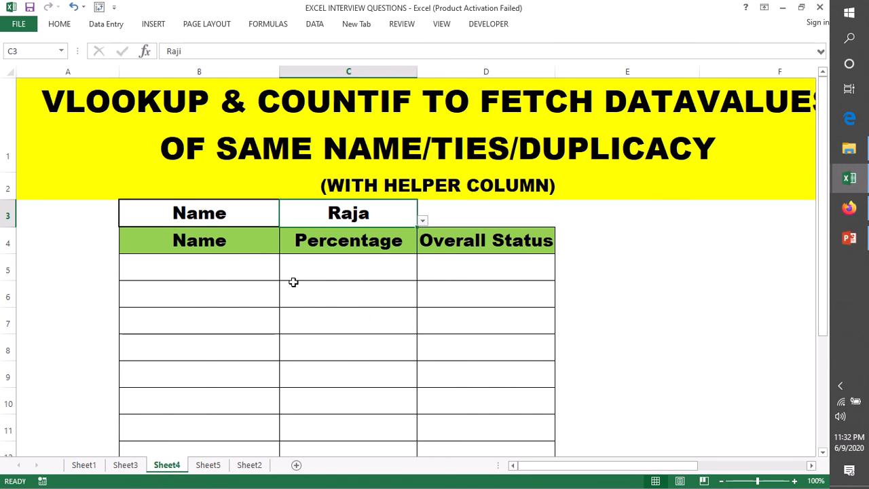
{"action": "left_click", "coordinate": [619, 303]}
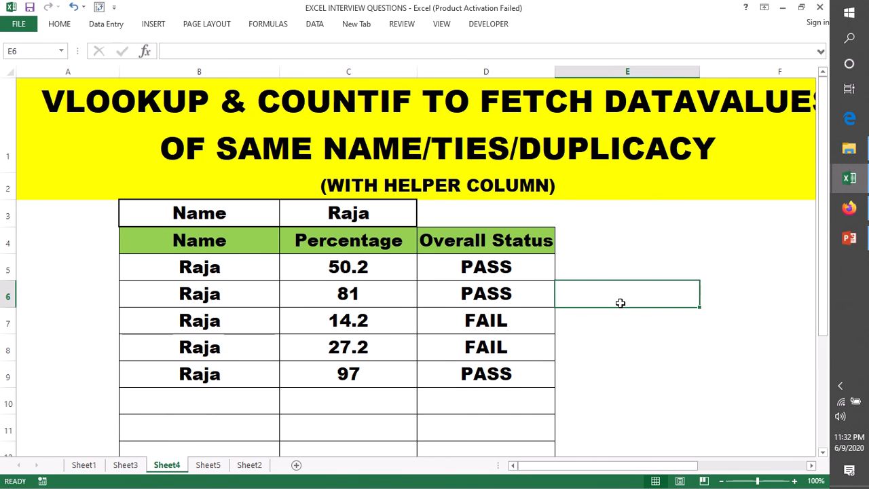
- Examine the Sheet4 title and the name, percentage and overall status records fetched in B4:D9 for the chosen name
{"action": "scroll", "coordinate": [569, 305], "scroll_direction": "down", "scroll_amount": 1}
{"action": "scroll", "coordinate": [572, 309], "scroll_direction": "up", "scroll_amount": 1}
{"action": "left_click_drag", "start_coordinate": [176, 270], "coordinate": [500, 385]}
{"action": "left_click", "coordinate": [694, 311]}
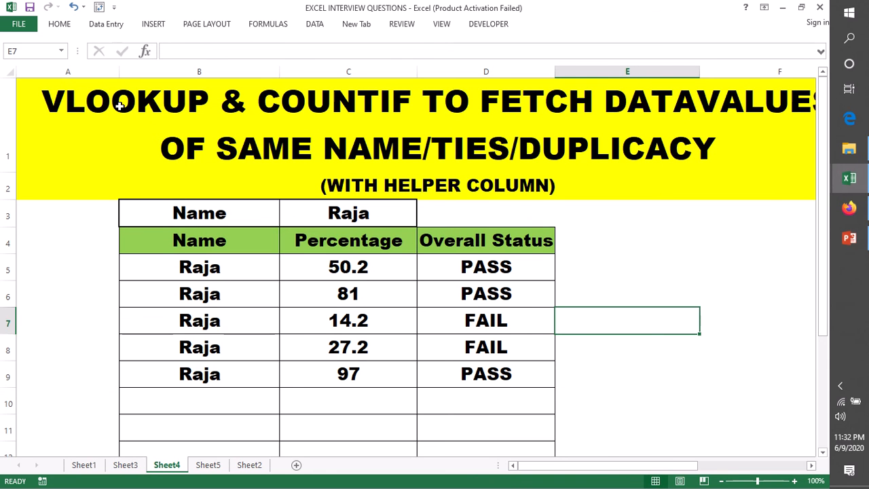
{"action": "left_click", "coordinate": [94, 96]}
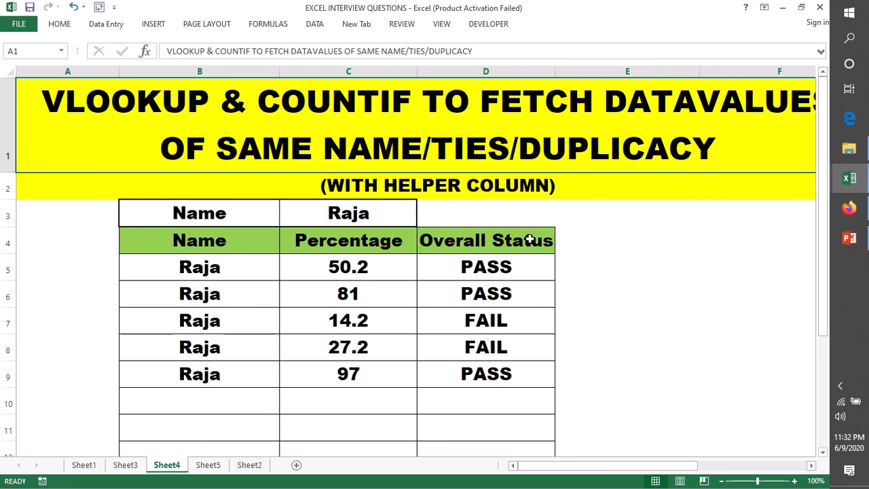
{"action": "left_click", "coordinate": [163, 242]}
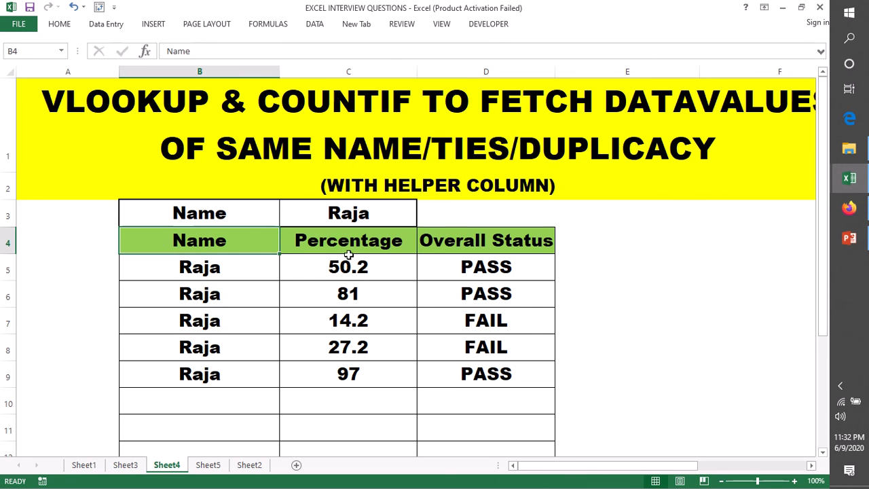
{"action": "mouse_move", "coordinate": [348, 254]}
{"action": "left_mouse_down"}
{"action": "mouse_move", "coordinate": [451, 267]}
{"action": "mouse_move", "coordinate": [482, 382]}
{"action": "left_mouse_up"}
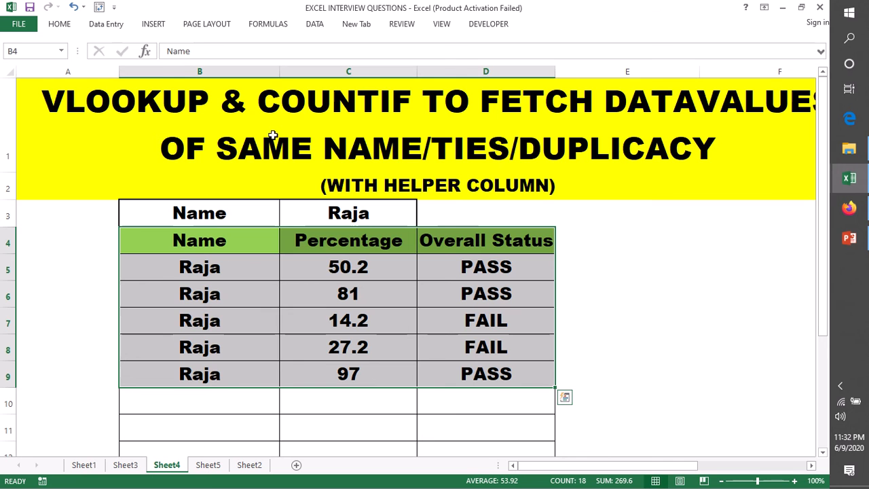
{"action": "left_click", "coordinate": [607, 267]}
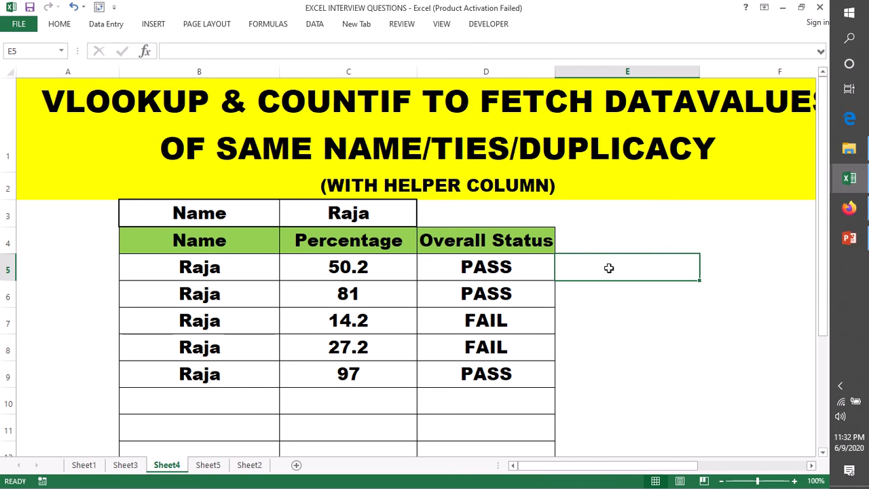